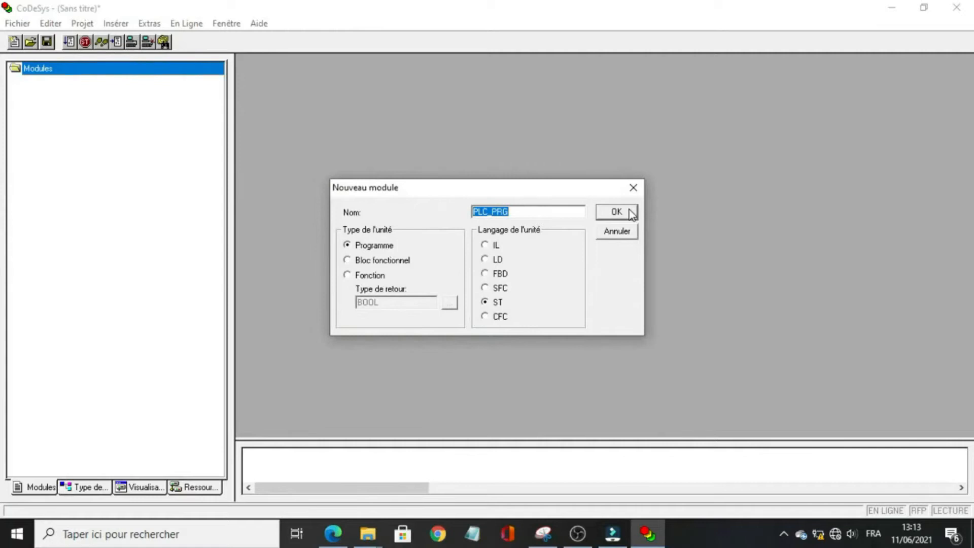
Create the new PLC_PRG unit as a program in the ST language.
{"action": "left_click", "coordinate": [617, 212]}
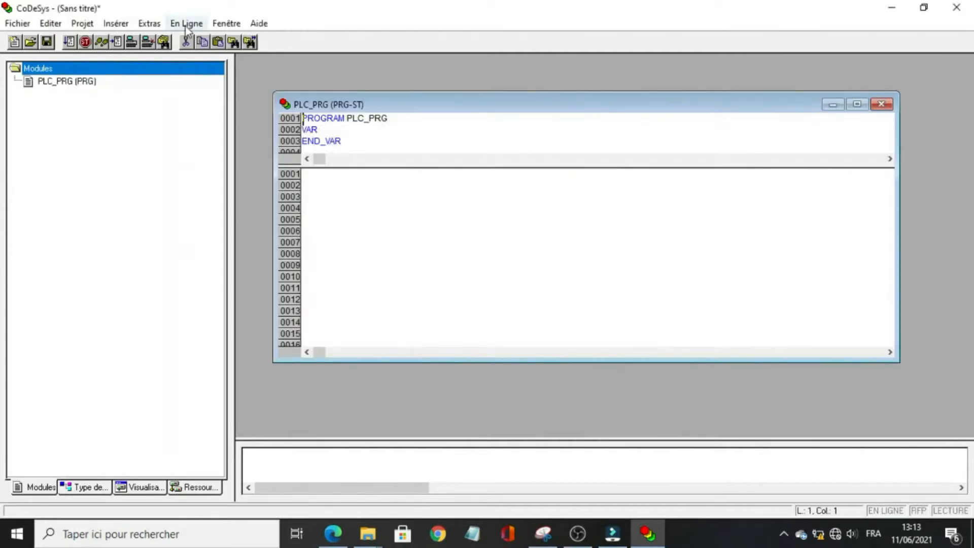
Delete the existing localhost Tcp/Ip channel from the communication parameters.
{"action": "left_click", "coordinate": [186, 24]}
{"action": "left_click", "coordinate": [311, 378]}
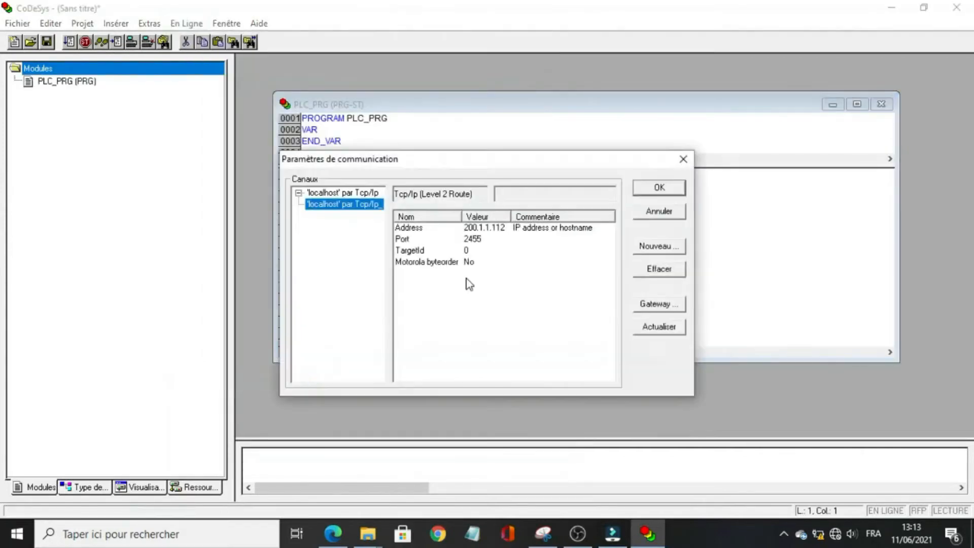
{"action": "left_click", "coordinate": [658, 269]}
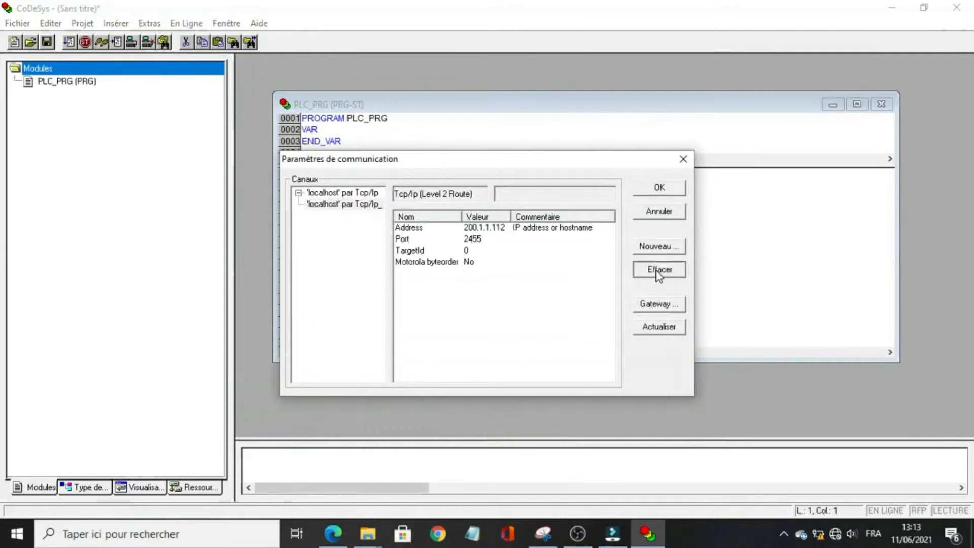
Create a new Tcp/Ip (Level 2 Route) channel with address 200.1.1.111, refresh the parameters and accept them.
{"action": "left_click", "coordinate": [662, 247]}
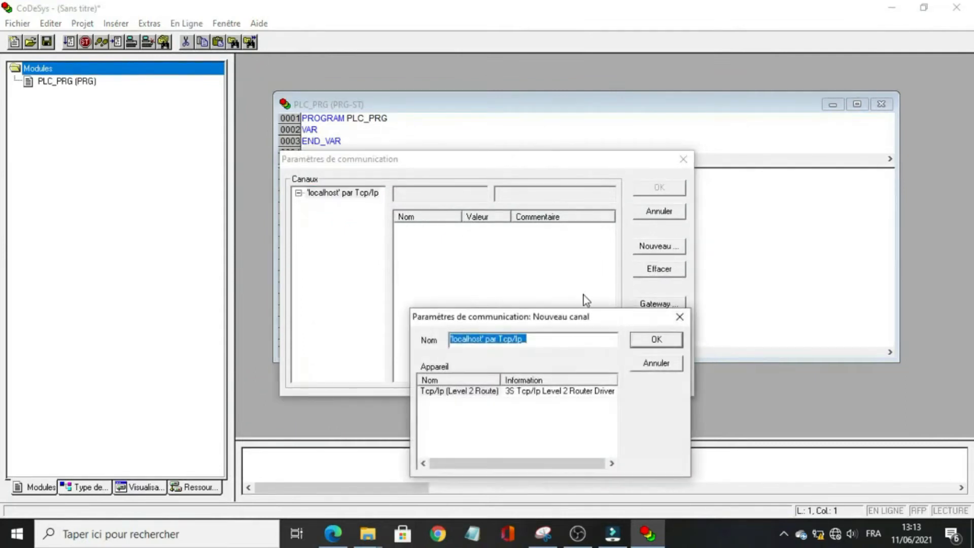
{"action": "left_click", "coordinate": [652, 344]}
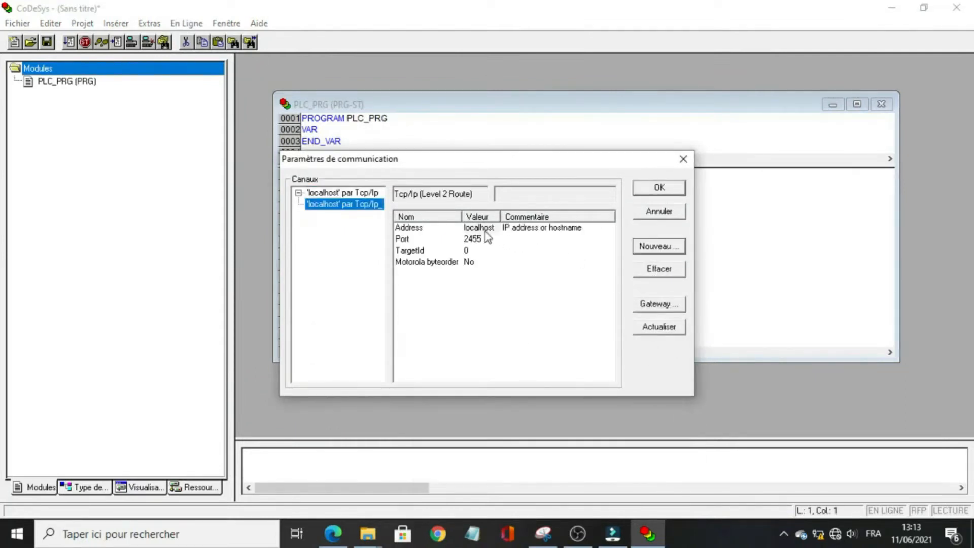
{"action": "left_click", "coordinate": [485, 228]}
{"action": "type", "text": "200.1.1.111"}
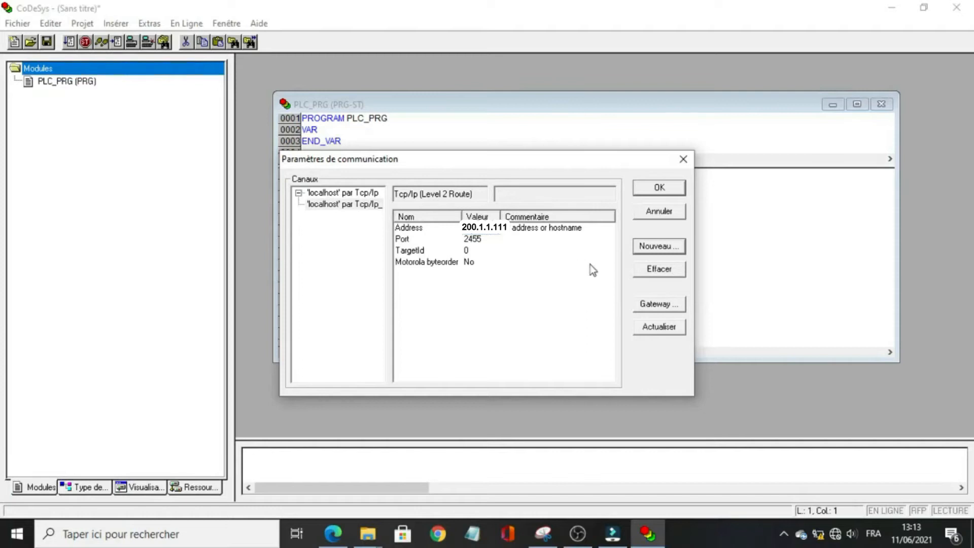
{"action": "left_click", "coordinate": [640, 324]}
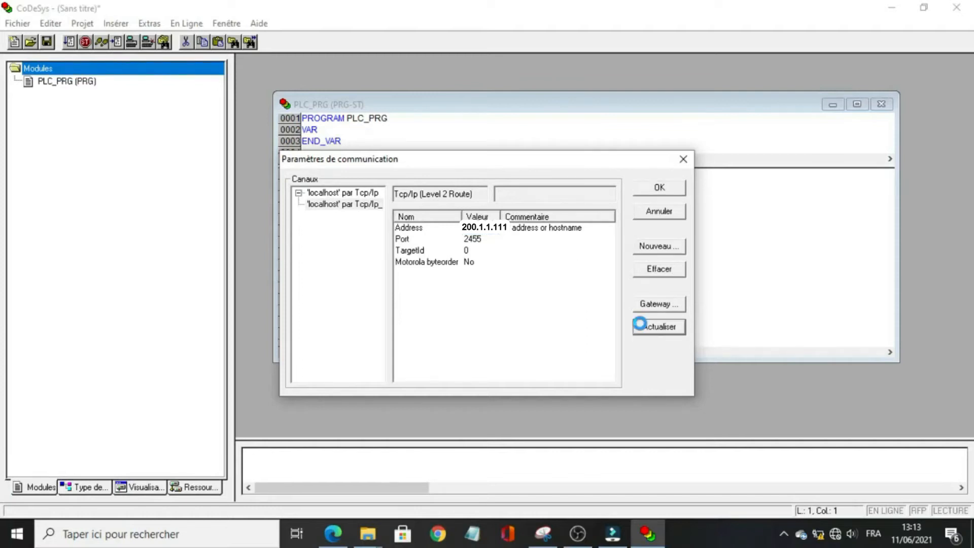
{"action": "left_click", "coordinate": [655, 190]}
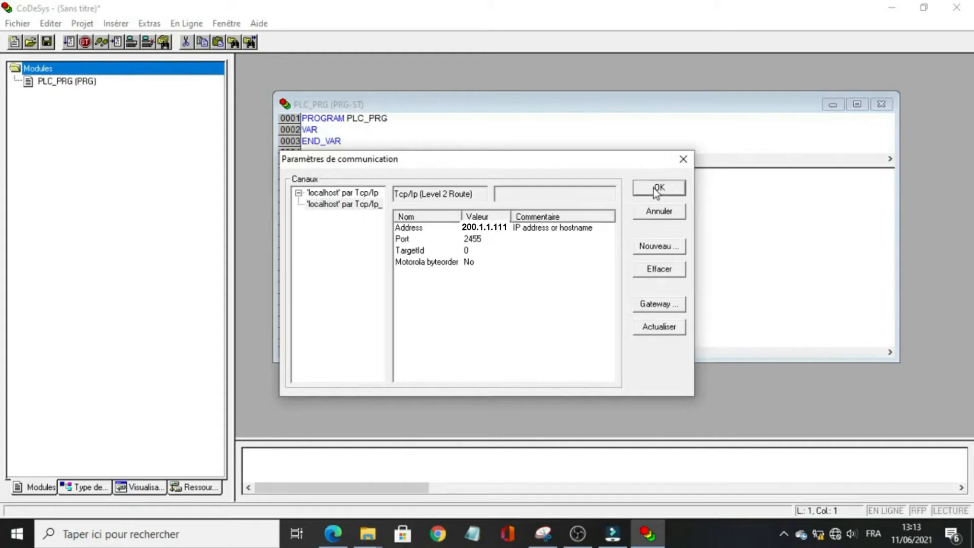
Switch to the Windows Control Panel and display the network connections through the Network and Sharing Center.
{"action": "left_click", "coordinate": [167, 537]}
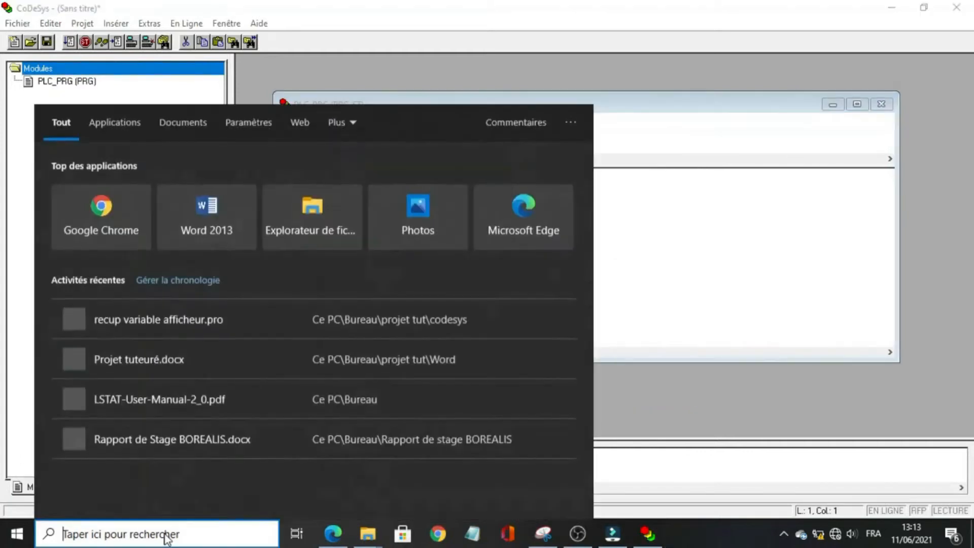
{"action": "type", "text": "pann"}
{"action": "key", "text": "Escape"}
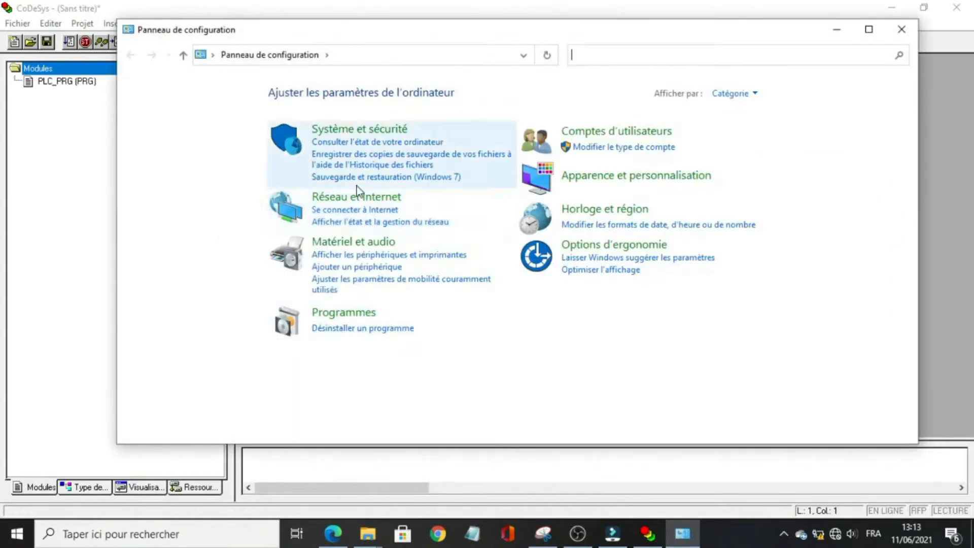
{"action": "left_click", "coordinate": [357, 196]}
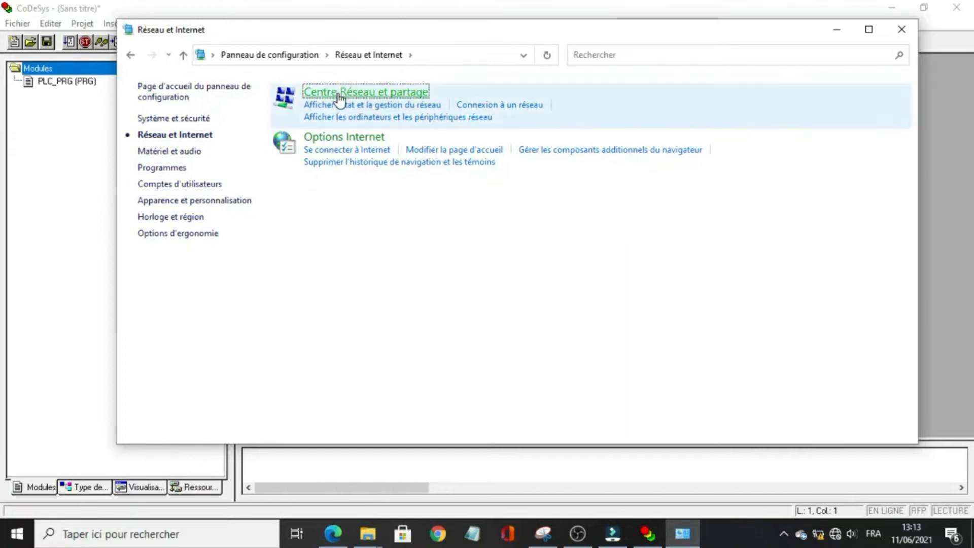
{"action": "left_click", "coordinate": [329, 95]}
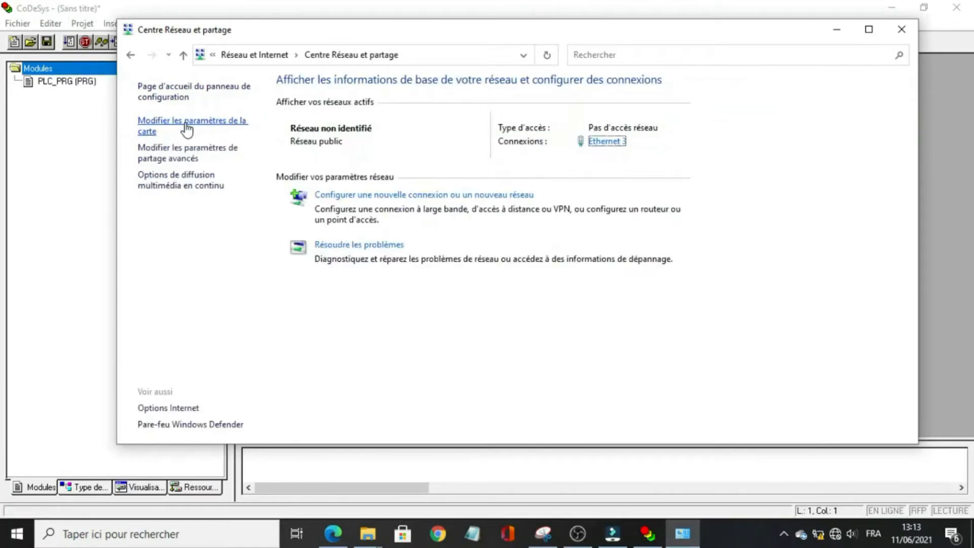
{"action": "left_click", "coordinate": [187, 127]}
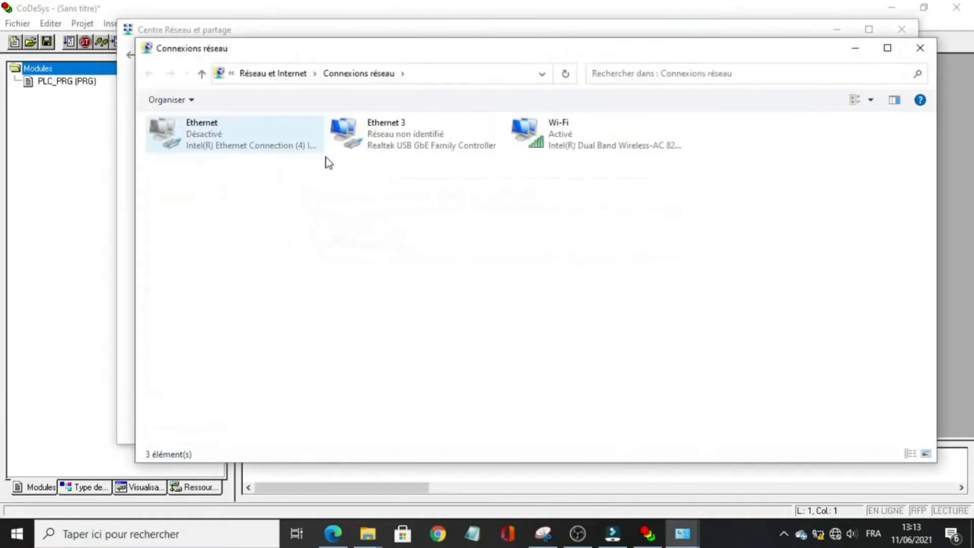
Check the IP address and subnet mask in the Ethernet 3 adapter's TCP/IPv4 properties, and cancel the network diagnostics.
{"action": "left_click", "coordinate": [474, 137]}
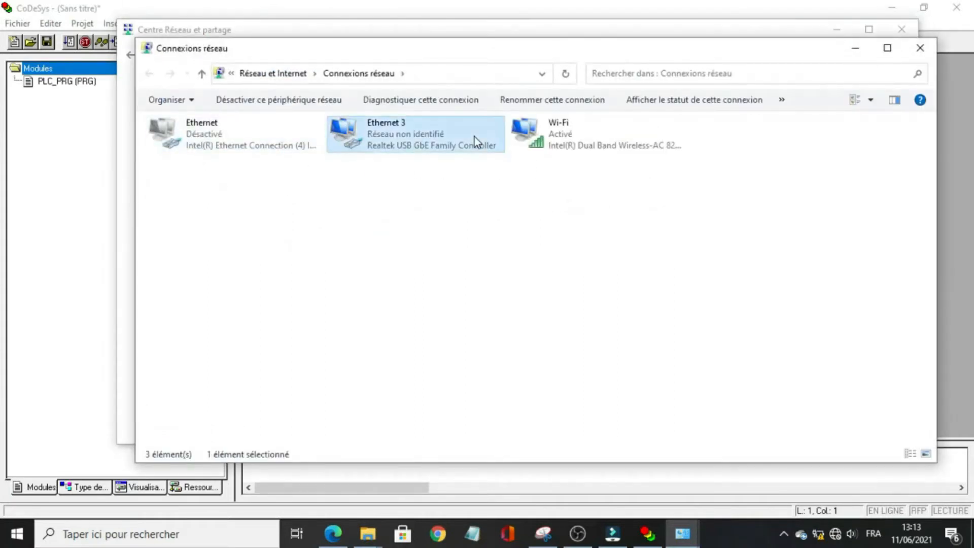
{"action": "right_click", "coordinate": [474, 137]}
{"action": "left_click", "coordinate": [516, 272]}
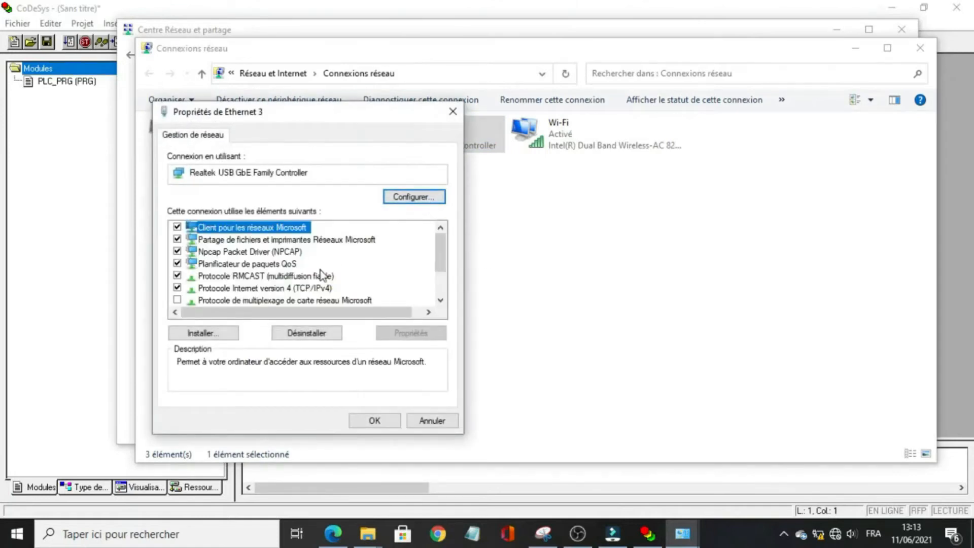
{"action": "double_click", "coordinate": [304, 288]}
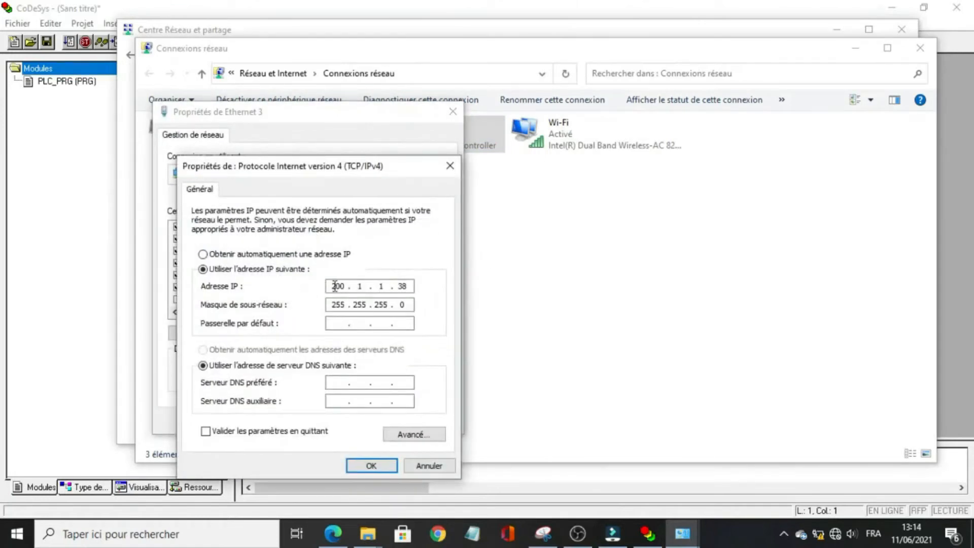
{"action": "double_click", "coordinate": [337, 286]}
{"action": "left_click", "coordinate": [407, 287]}
{"action": "left_click", "coordinate": [358, 287]}
{"action": "left_click", "coordinate": [370, 465]}
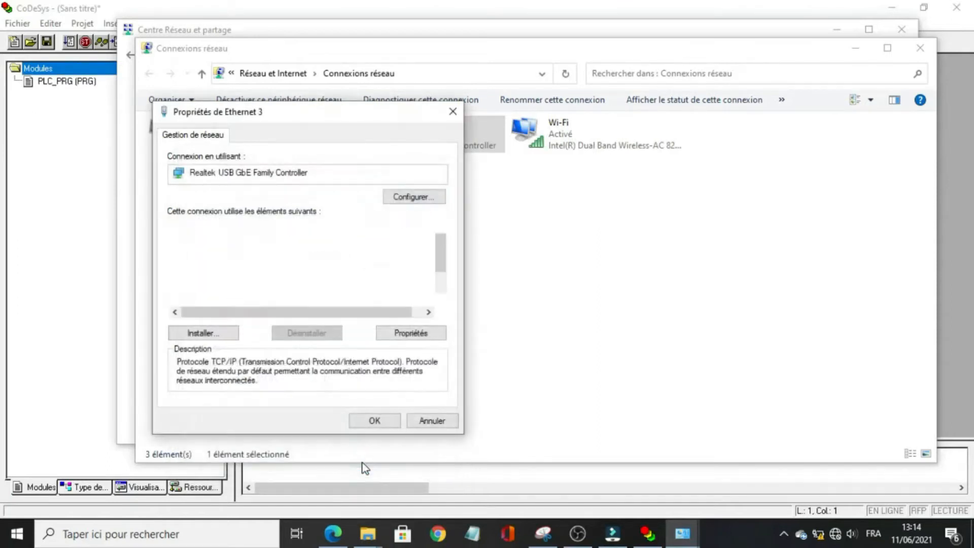
{"action": "left_click", "coordinate": [374, 421]}
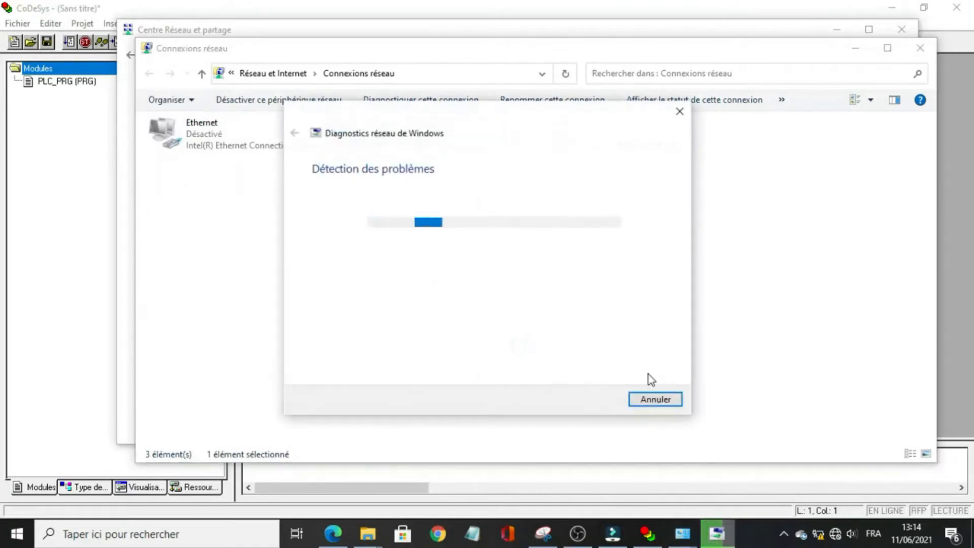
{"action": "left_click", "coordinate": [647, 400]}
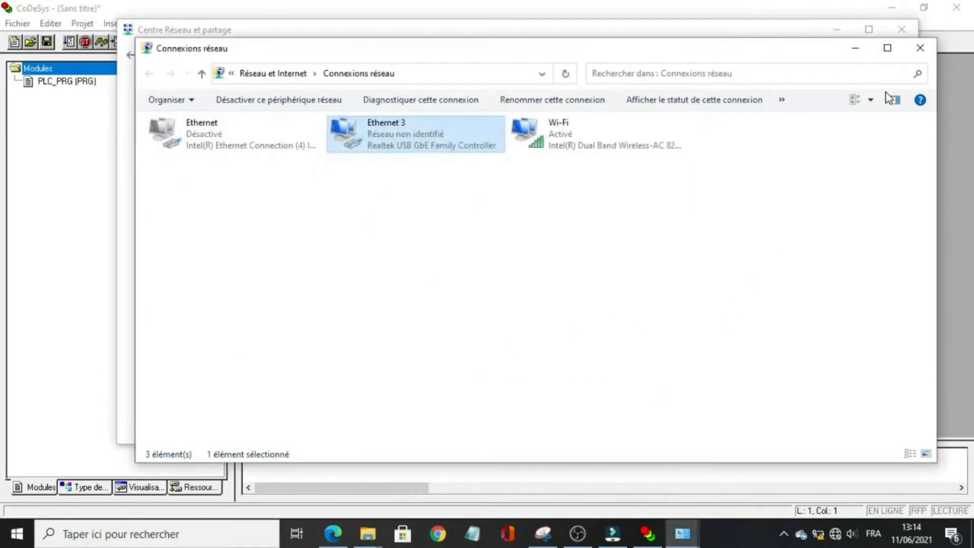
Ping 200.1.1.111 from the Windows command prompt, and close the command and network windows to return to CoDeSys.
{"action": "left_click", "coordinate": [183, 543]}
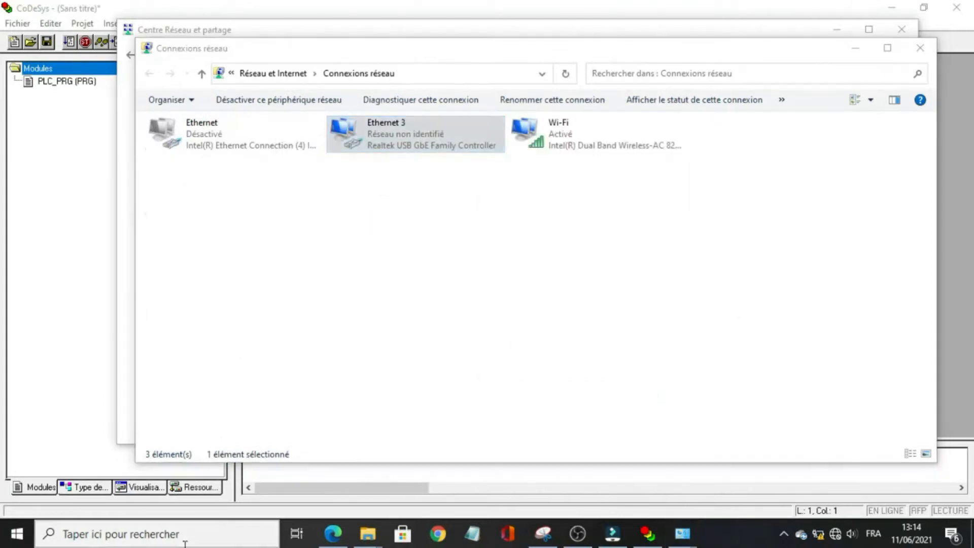
{"action": "type", "text": "cmd"}
{"action": "key", "text": "Return"}
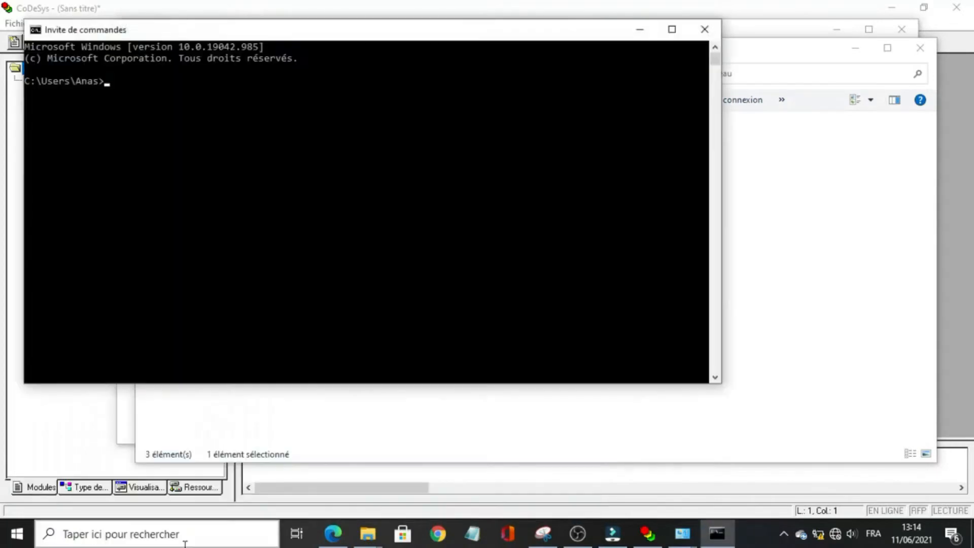
{"action": "type", "text": "ping 200.1.1.111"}
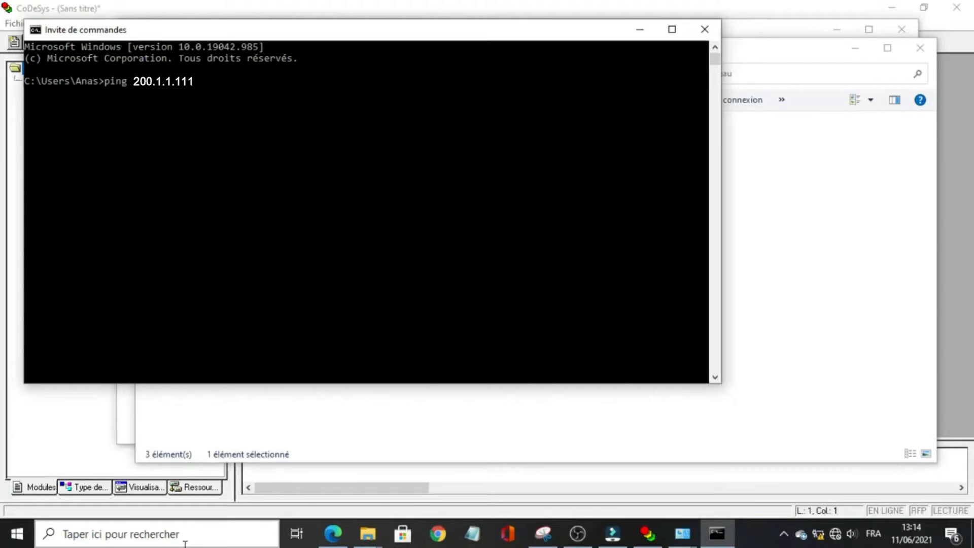
{"action": "key", "text": "Return"}
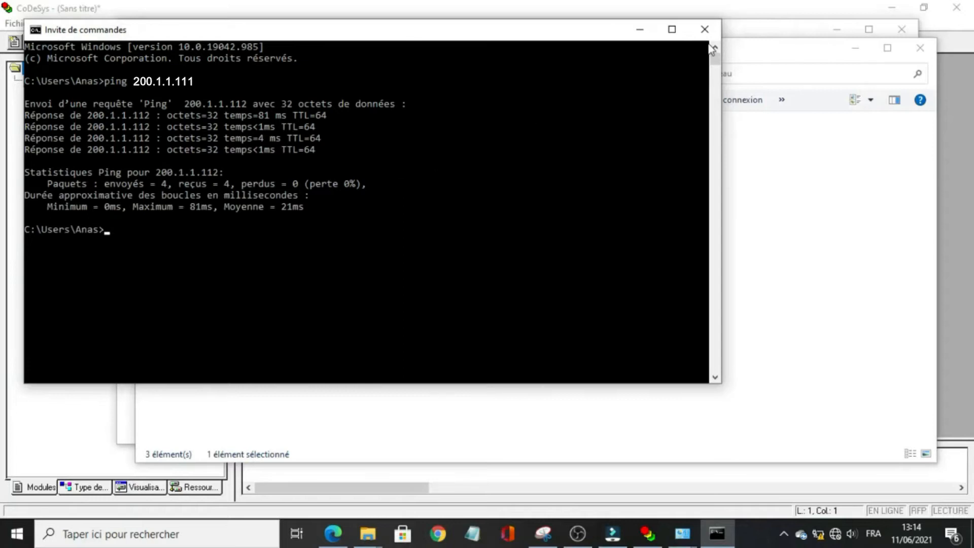
{"action": "left_click", "coordinate": [704, 29]}
{"action": "left_click", "coordinate": [921, 43]}
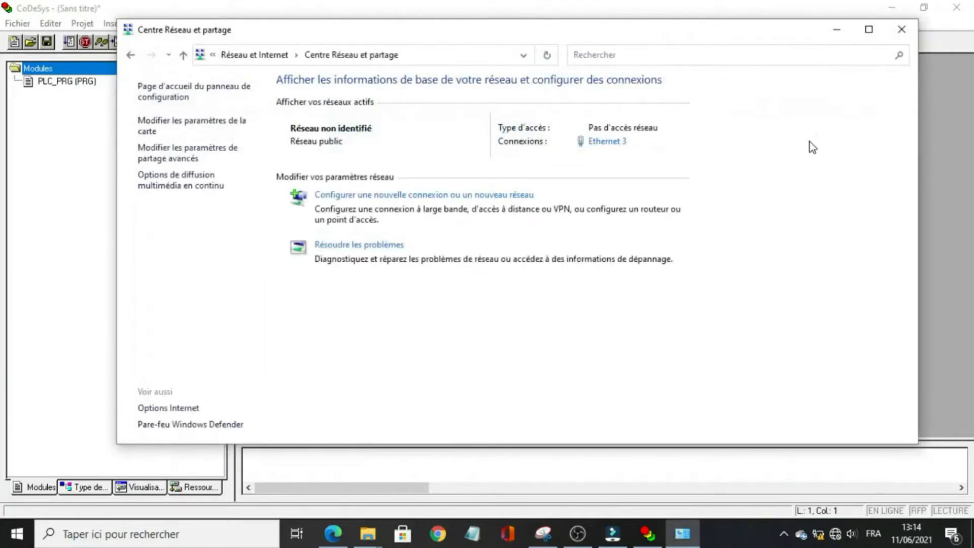
{"action": "left_click", "coordinate": [901, 29]}
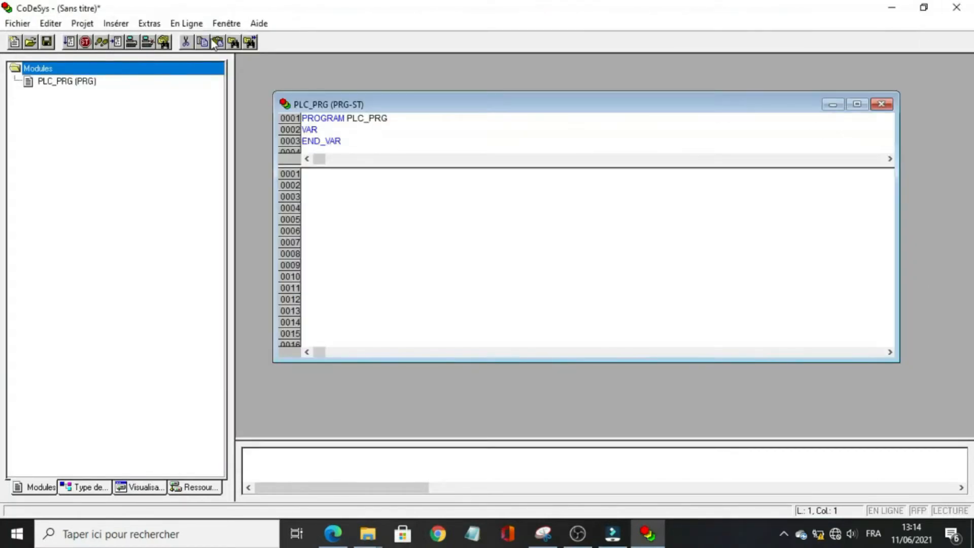
Edit the K-Bus in the PLC configuration by scanning for the connected I/O modules, and accept the scanned configuration.
{"action": "left_click", "coordinate": [182, 487]}
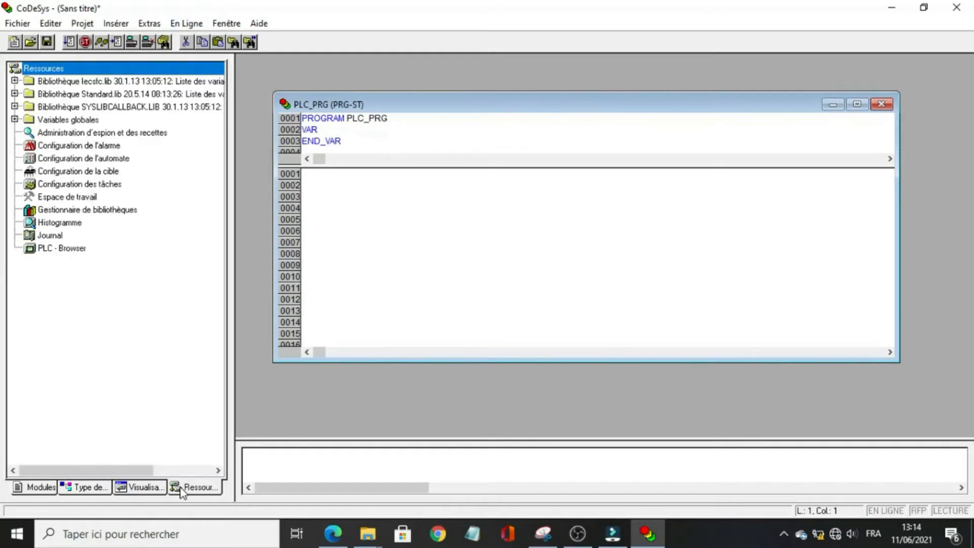
{"action": "left_click", "coordinate": [91, 160]}
{"action": "double_click", "coordinate": [90, 160]}
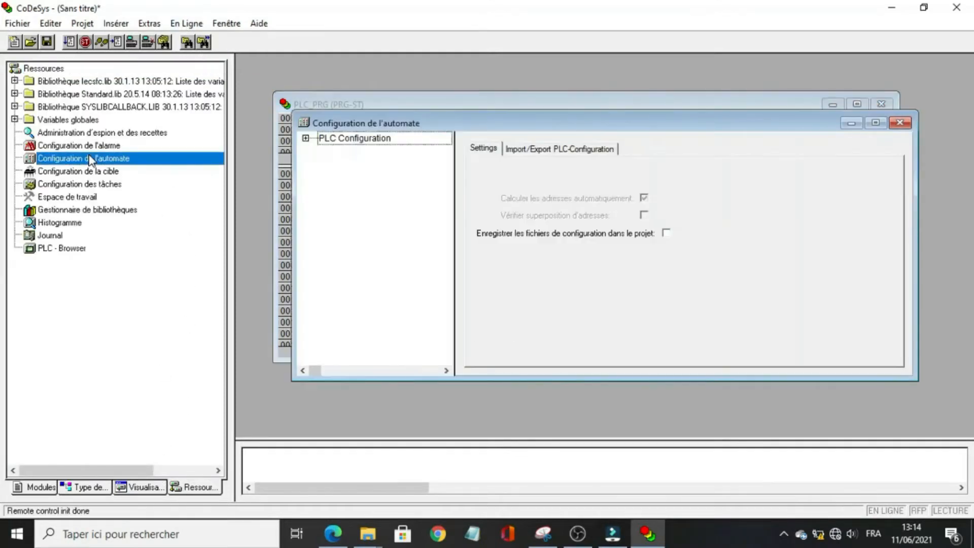
{"action": "left_click", "coordinate": [306, 138]}
{"action": "left_click", "coordinate": [359, 153]}
{"action": "right_click", "coordinate": [360, 154]}
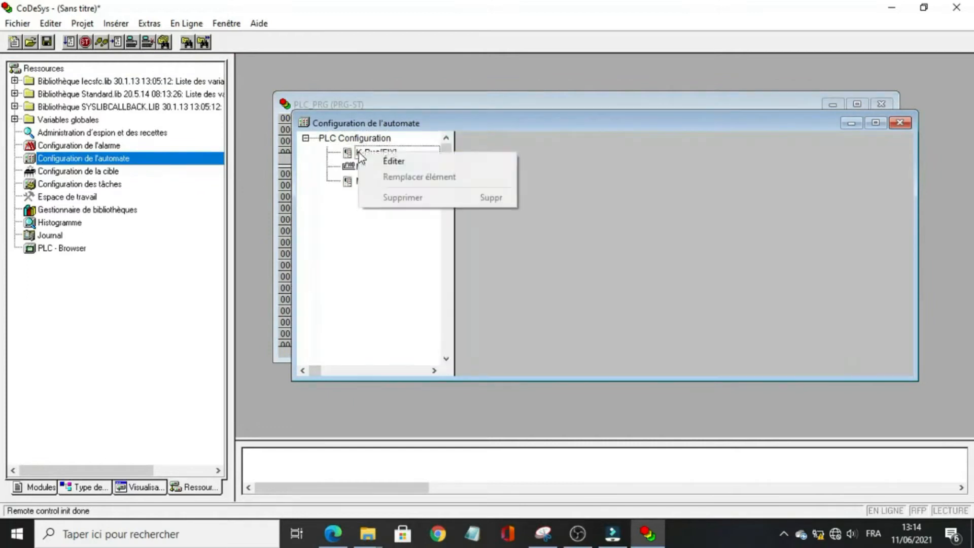
{"action": "left_click", "coordinate": [382, 162]}
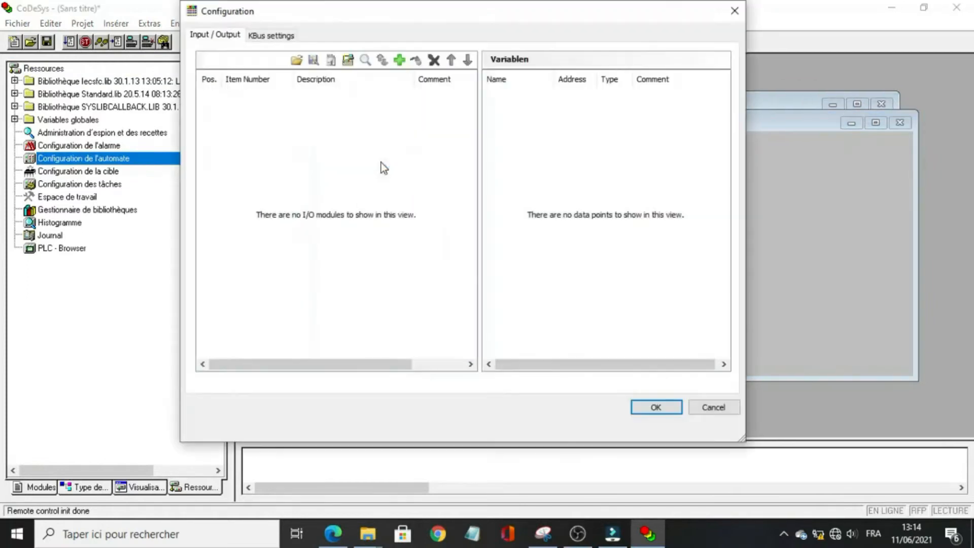
{"action": "left_click", "coordinate": [366, 61]}
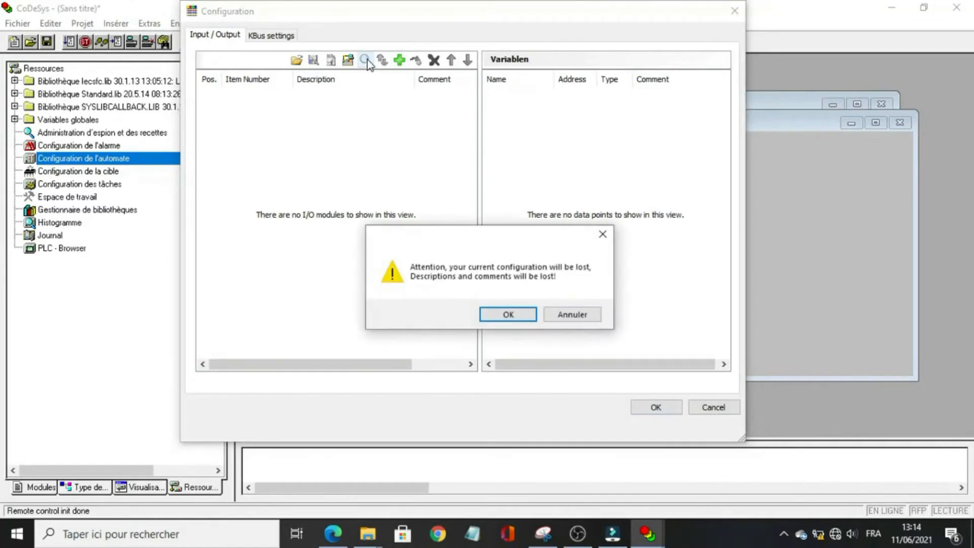
{"action": "key", "text": "Return"}
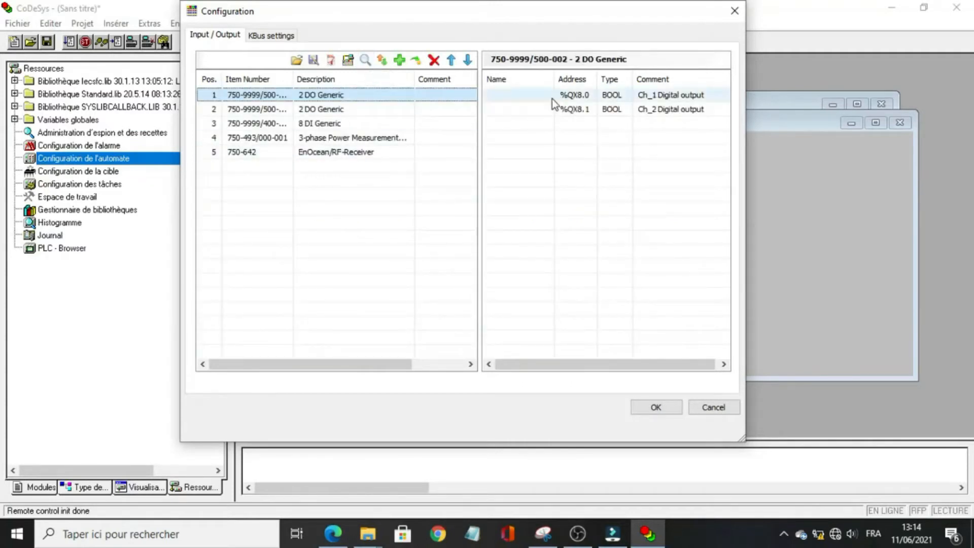
{"action": "left_click", "coordinate": [657, 406]}
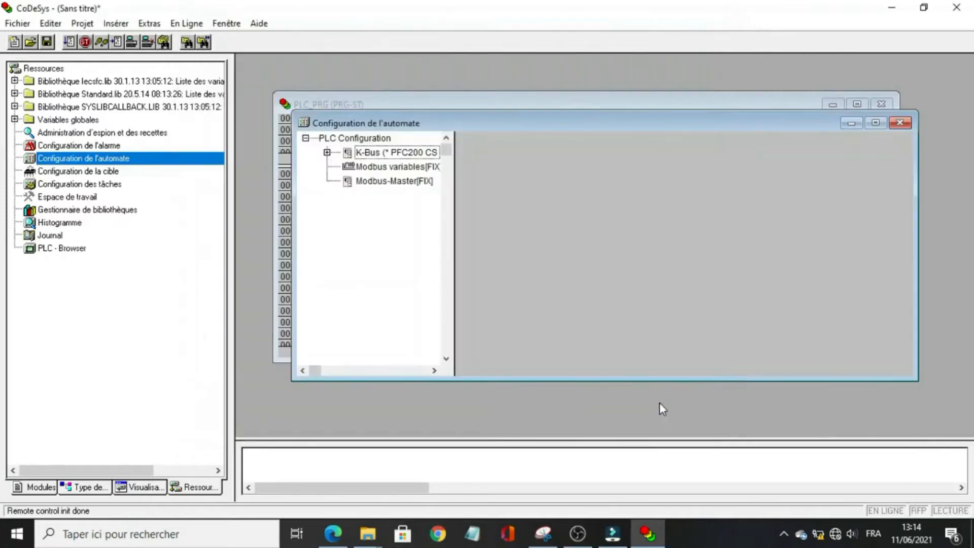
Open the configurator of the Modbus-Master entry and set the MODBUS master's RTU minimum task cycle to 200 ms.
{"action": "left_click", "coordinate": [391, 182]}
{"action": "left_click", "coordinate": [519, 205]}
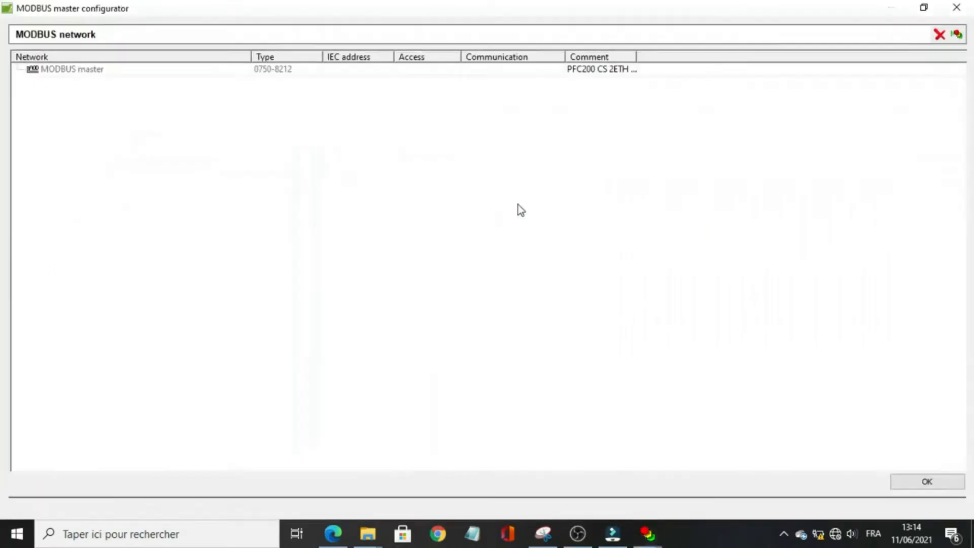
{"action": "right_click", "coordinate": [105, 71]}
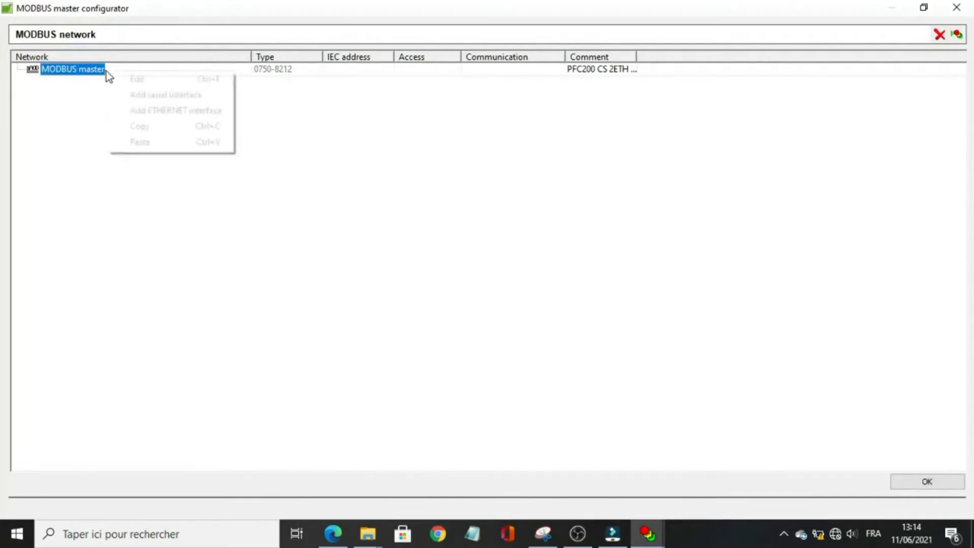
{"action": "left_click", "coordinate": [138, 81]}
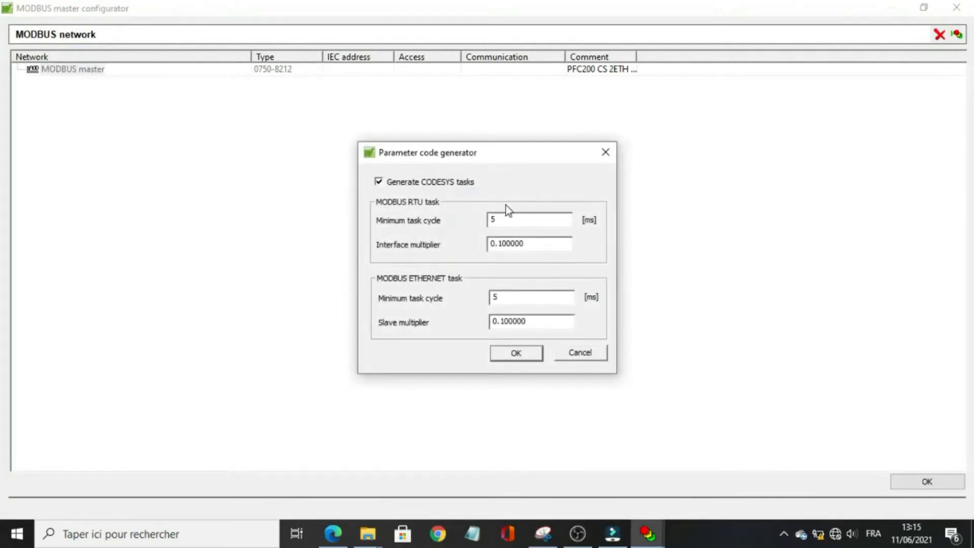
{"action": "double_click", "coordinate": [496, 219]}
{"action": "type", "text": "200"}
{"action": "key", "text": "Tab"}
{"action": "key", "text": "Tab"}
{"action": "left_click", "coordinate": [535, 351]}
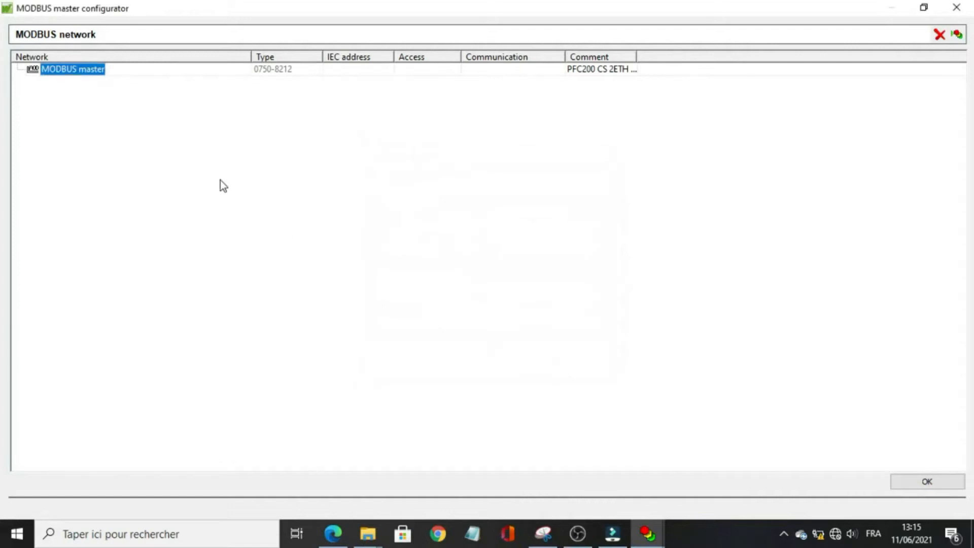
Add a serial interface to the MODBUS master.
{"action": "right_click", "coordinate": [84, 71]}
{"action": "left_click", "coordinate": [113, 91]}
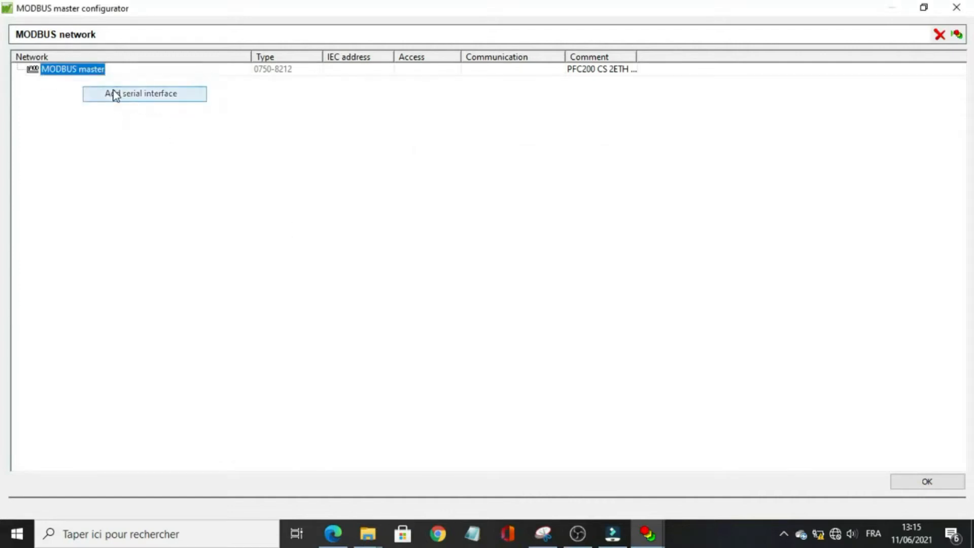
{"action": "left_click", "coordinate": [98, 87]}
Configure the serial interface with COM port 0, a baud rate of 1200 and Even parity, and accept the settings.
{"action": "right_click", "coordinate": [98, 90]}
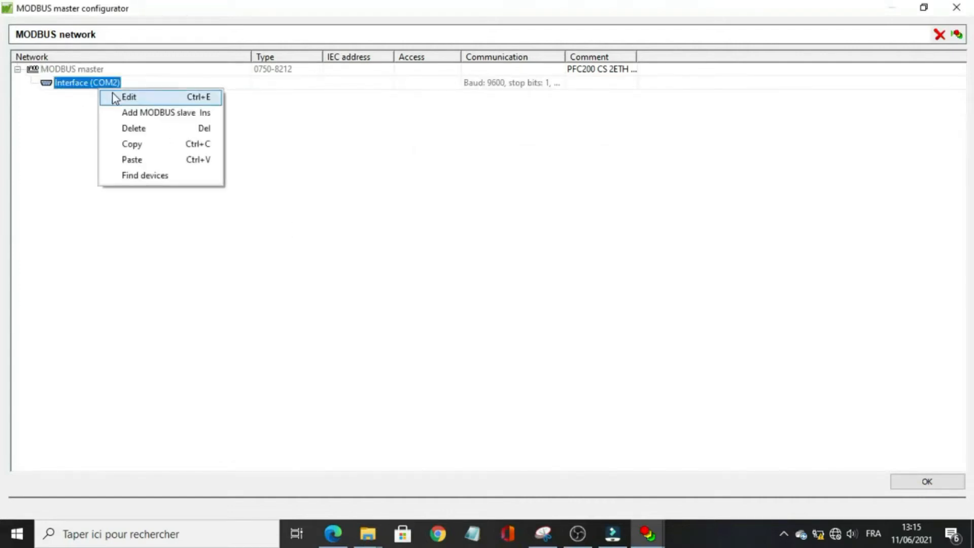
{"action": "left_click", "coordinate": [114, 97]}
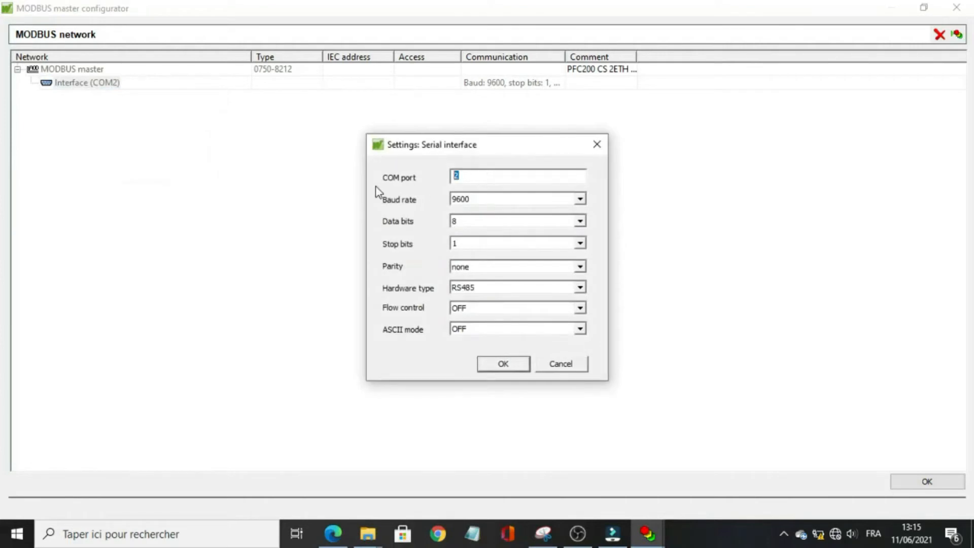
{"action": "type", "text": "0"}
{"action": "left_click", "coordinate": [580, 199]}
{"action": "scroll", "coordinate": [522, 238], "scroll_direction": "up", "scroll_amount": 2}
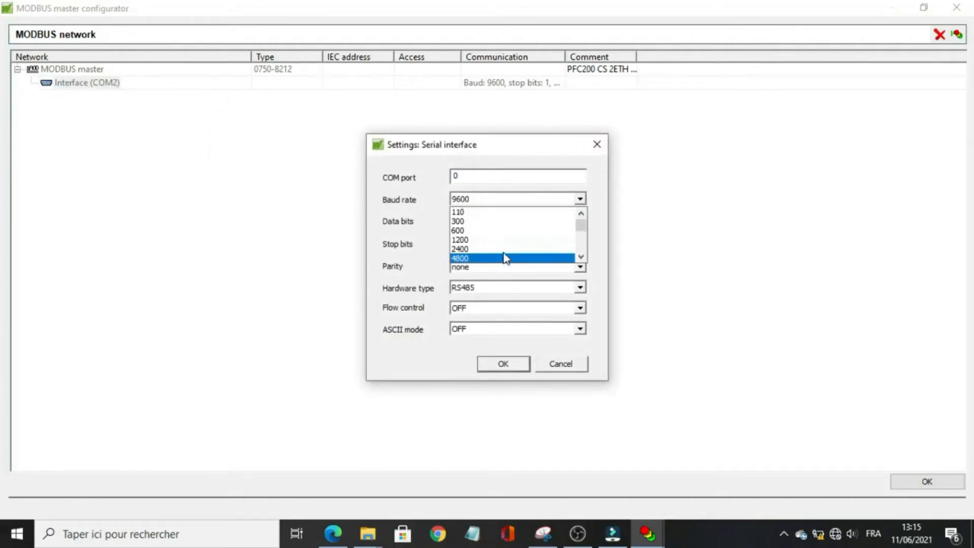
{"action": "left_click", "coordinate": [503, 239]}
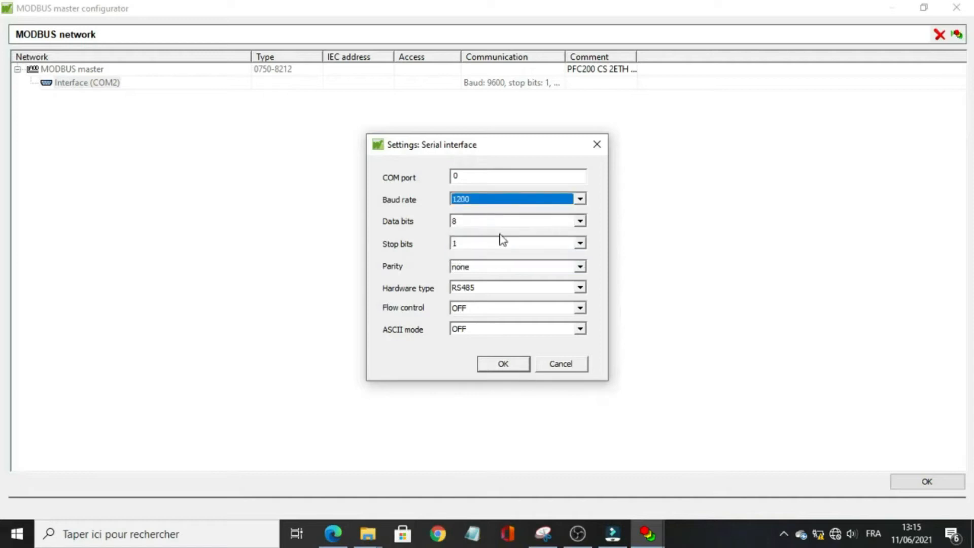
{"action": "left_click", "coordinate": [503, 269]}
{"action": "left_click", "coordinate": [497, 281]}
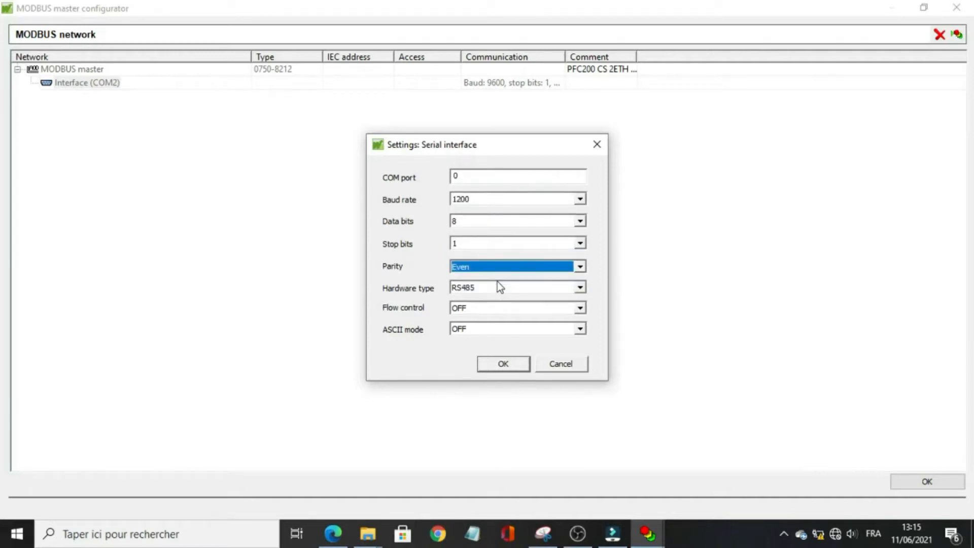
{"action": "left_click", "coordinate": [503, 364]}
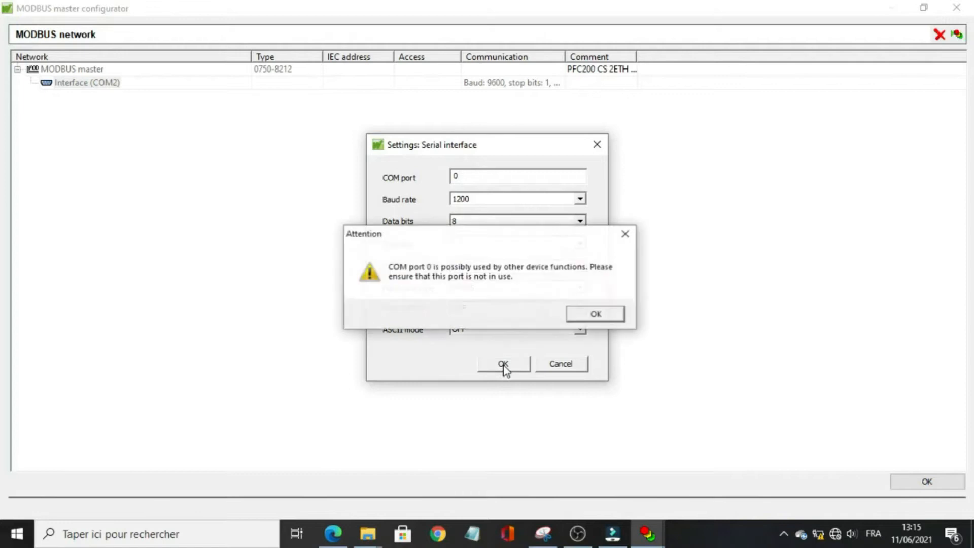
{"action": "key", "text": "Return"}
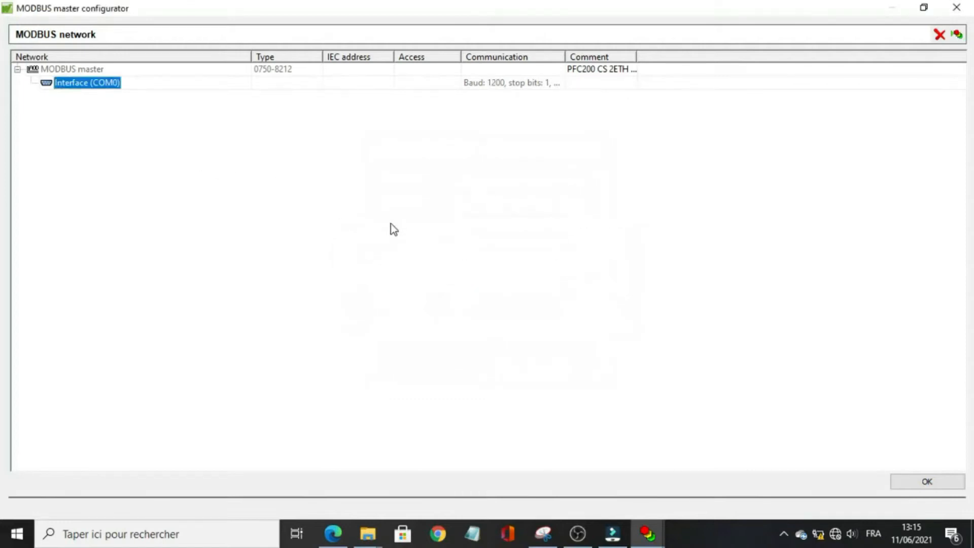
Add a generic MODBUS slave to the COM0 interface.
{"action": "right_click", "coordinate": [92, 90]}
{"action": "left_click", "coordinate": [122, 105]}
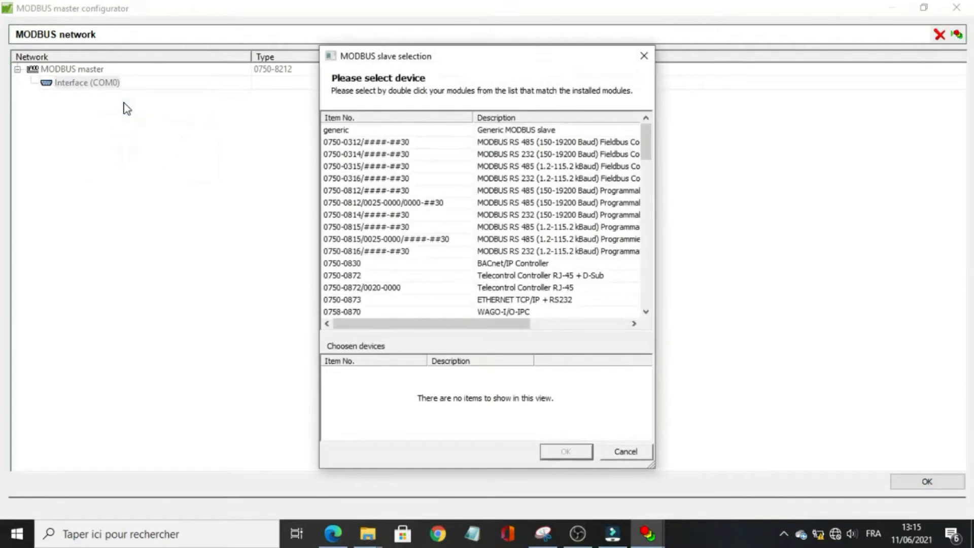
{"action": "double_click", "coordinate": [343, 130]}
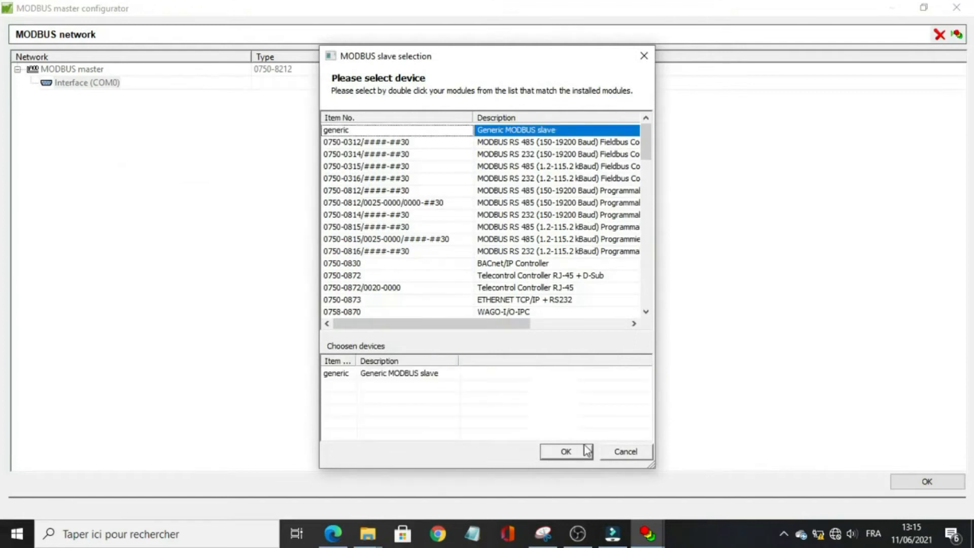
{"action": "left_click", "coordinate": [559, 457]}
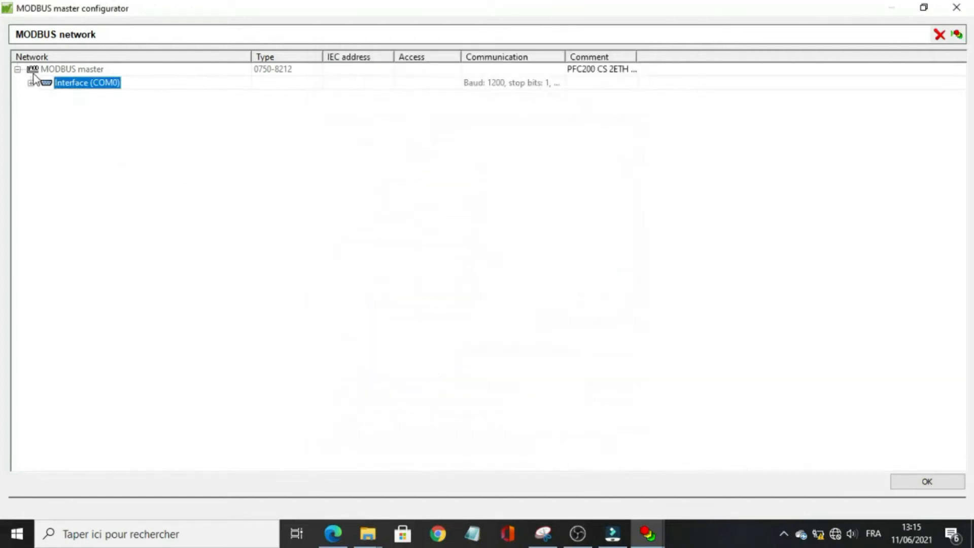
Set the MODBUS unit ID of the generic slave to 1 in its communication settings.
{"action": "right_click", "coordinate": [96, 97]}
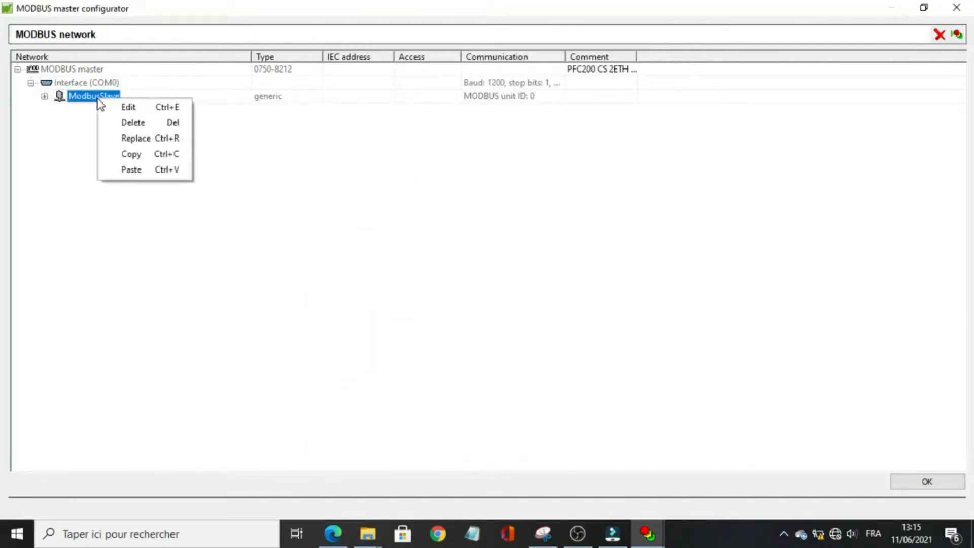
{"action": "left_click", "coordinate": [116, 108]}
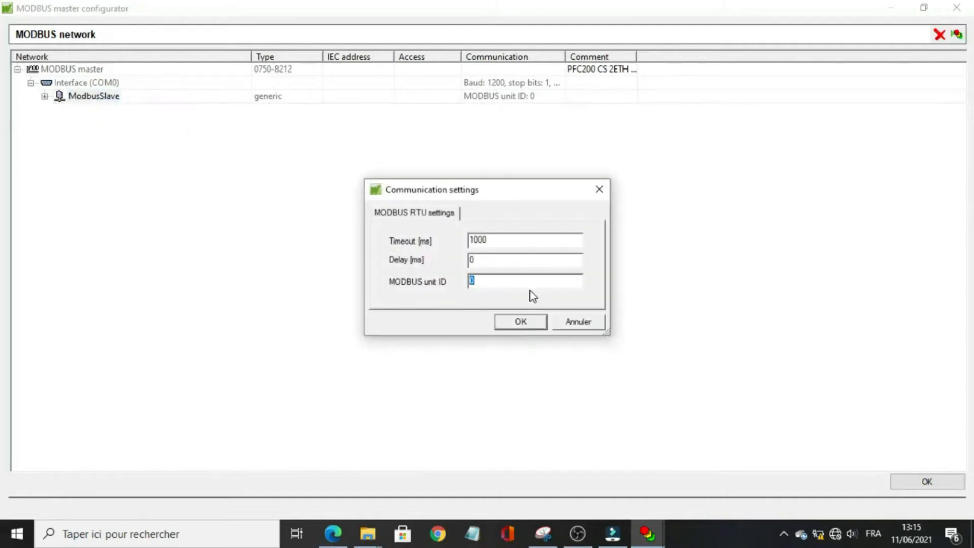
{"action": "type", "text": "1"}
{"action": "key", "text": "Return"}
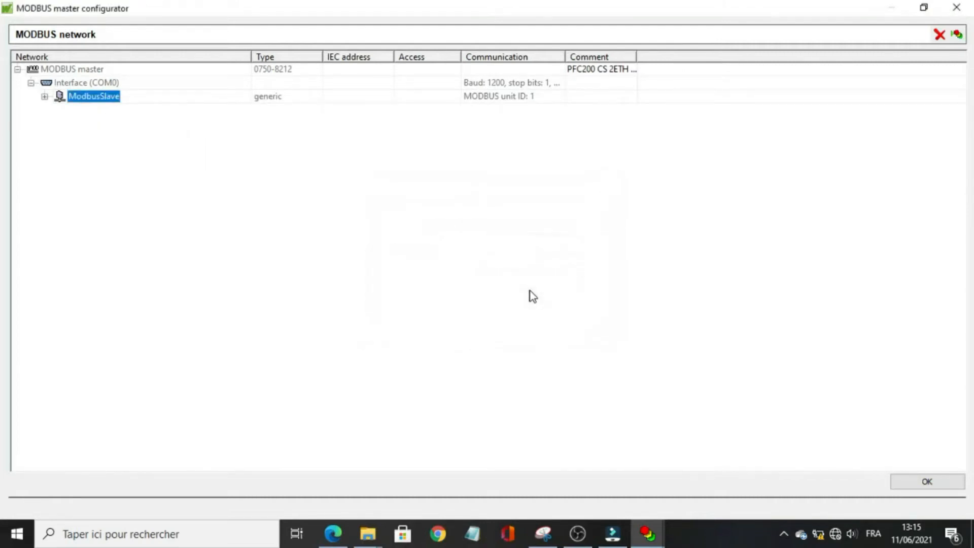
Add a new variable under the slave's generic variables and expand the list.
{"action": "left_click", "coordinate": [45, 96]}
{"action": "right_click", "coordinate": [92, 98]}
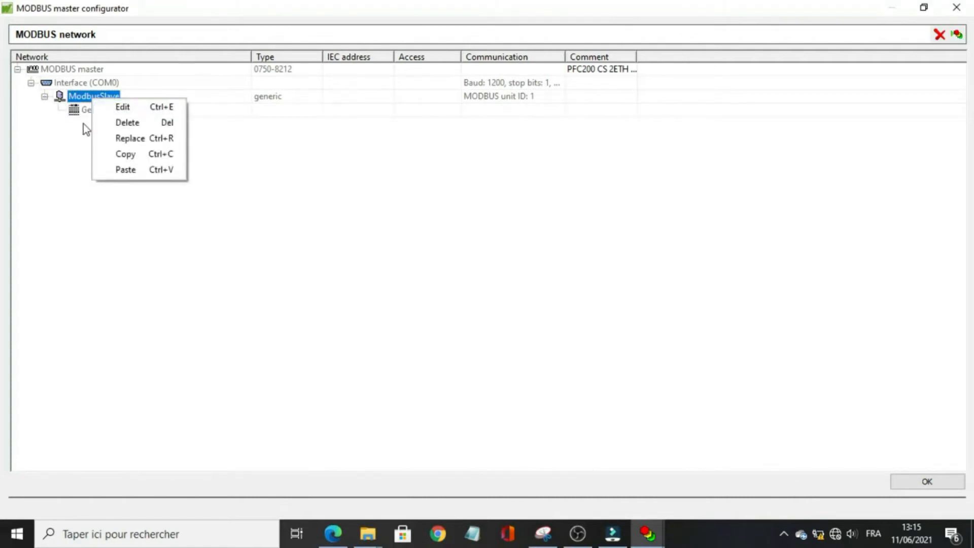
{"action": "left_click", "coordinate": [83, 123]}
{"action": "right_click", "coordinate": [101, 111]}
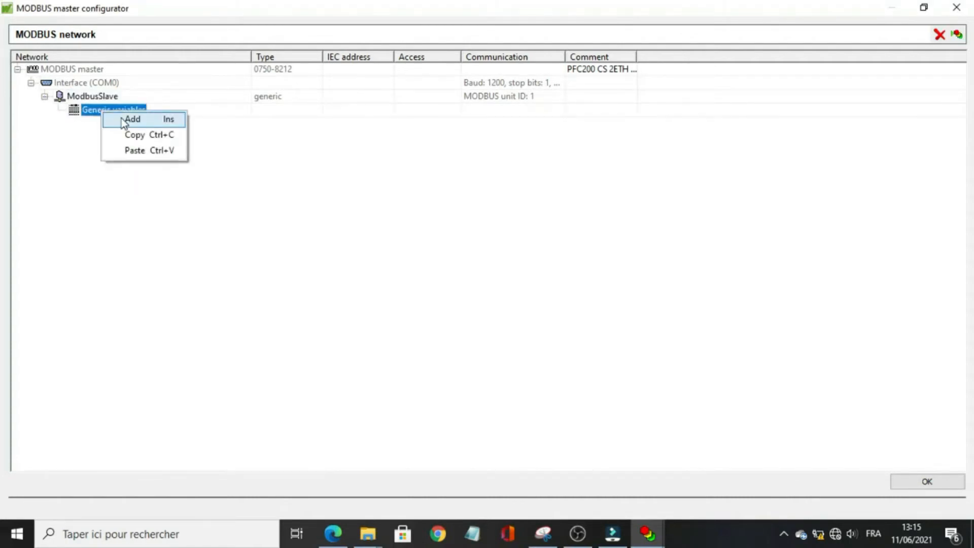
{"action": "left_click", "coordinate": [125, 119]}
{"action": "left_click", "coordinate": [58, 110]}
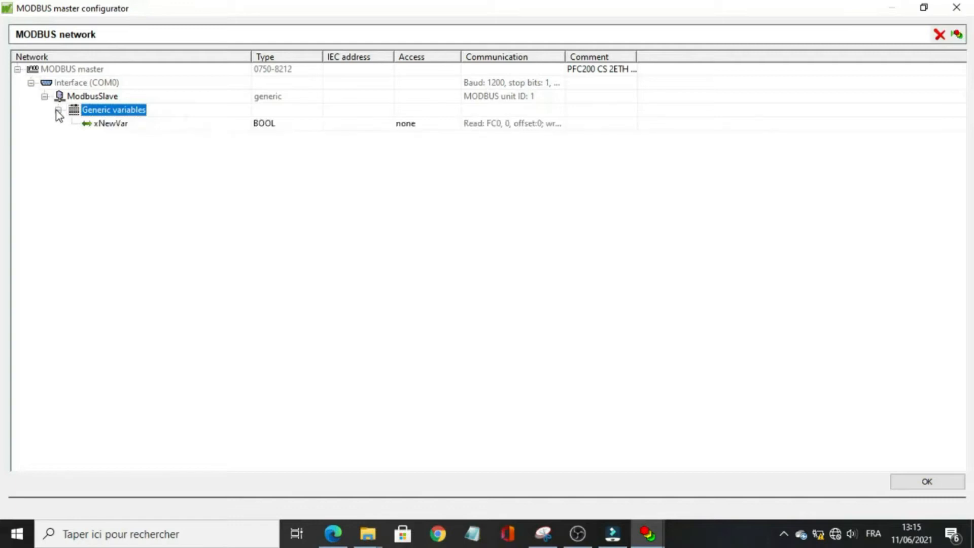
Rename the slave's new variable as temp and set its data type to INT.
{"action": "left_click", "coordinate": [151, 124]}
{"action": "type", "text": "tem"}
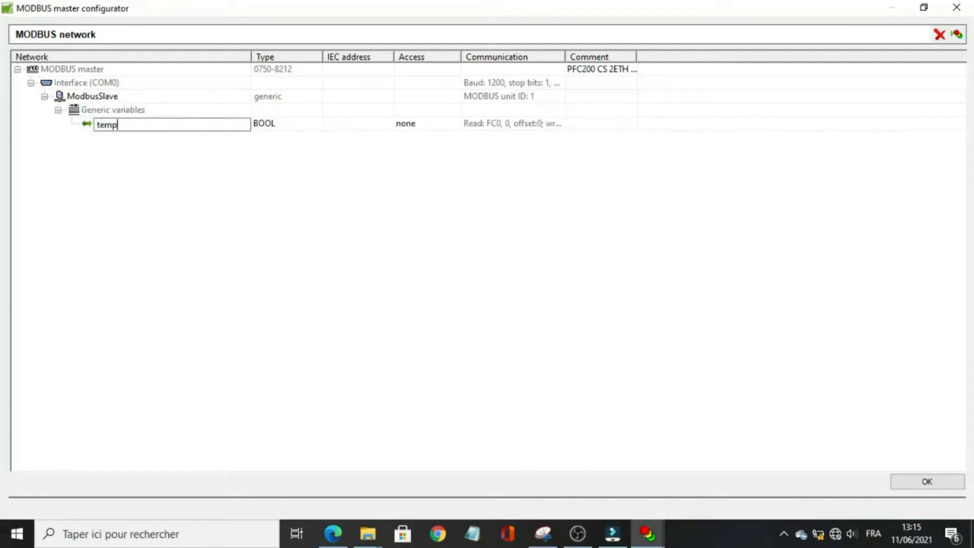
{"action": "type", "text": "p"}
{"action": "key", "text": "Return"}
{"action": "left_click", "coordinate": [264, 124]}
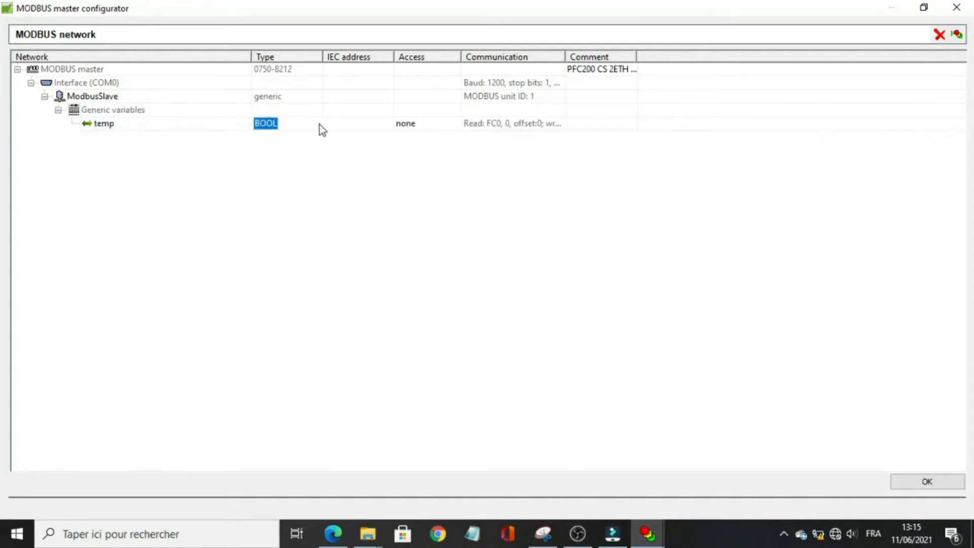
{"action": "left_click", "coordinate": [314, 125]}
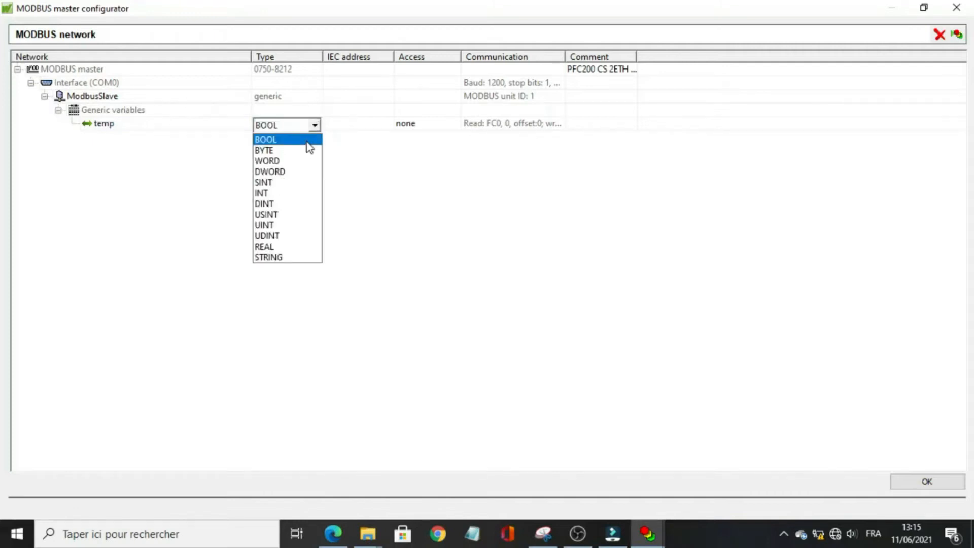
{"action": "left_click", "coordinate": [299, 195]}
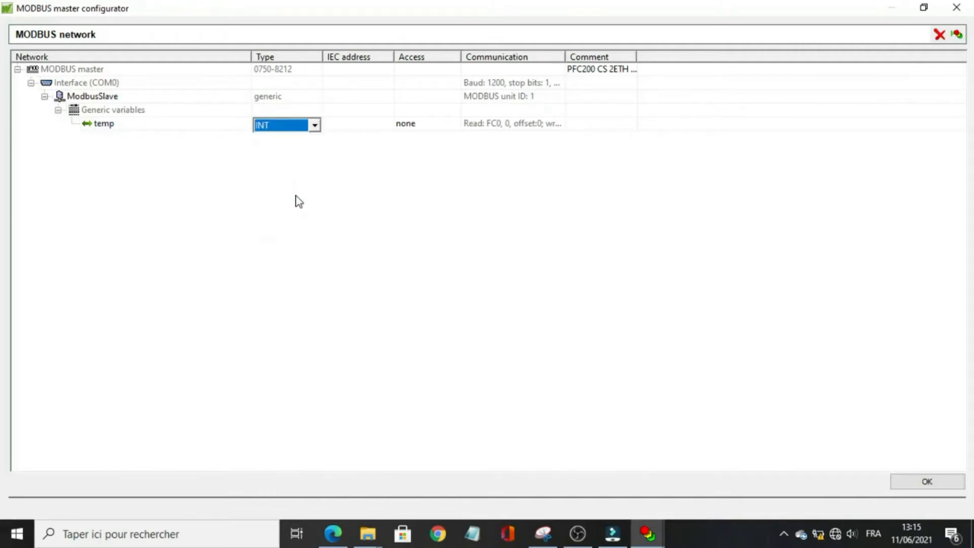
Edit the MODBUS address of temp with middle endian byte order, Read holding registers (FC3) and decimal read address 48.
{"action": "right_click", "coordinate": [512, 126]}
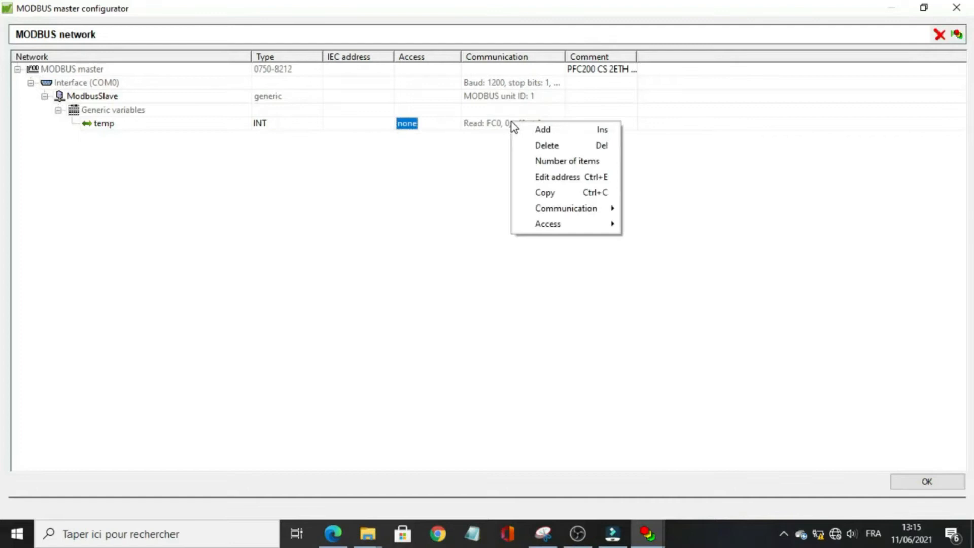
{"action": "left_click", "coordinate": [568, 178]}
{"action": "left_click", "coordinate": [556, 201]}
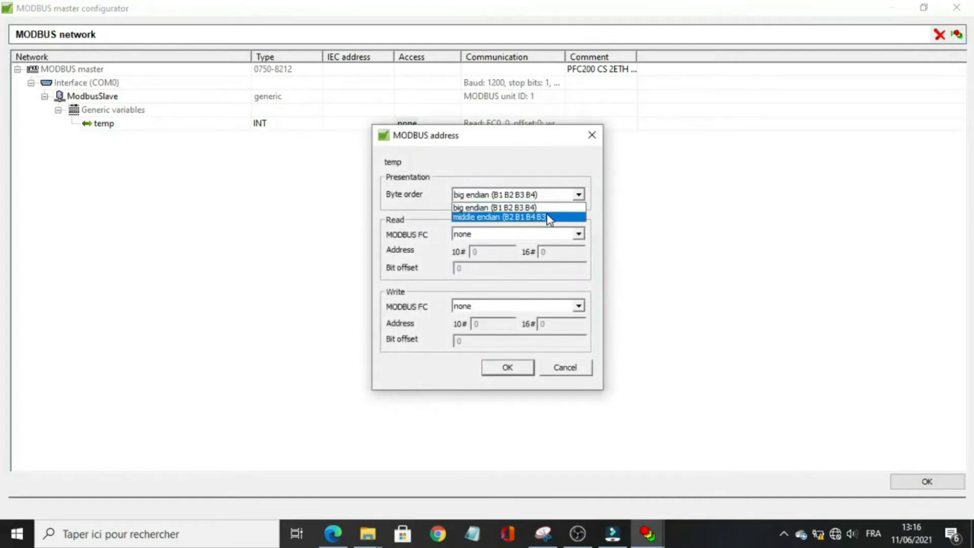
{"action": "left_click", "coordinate": [548, 217]}
{"action": "left_click", "coordinate": [533, 225]}
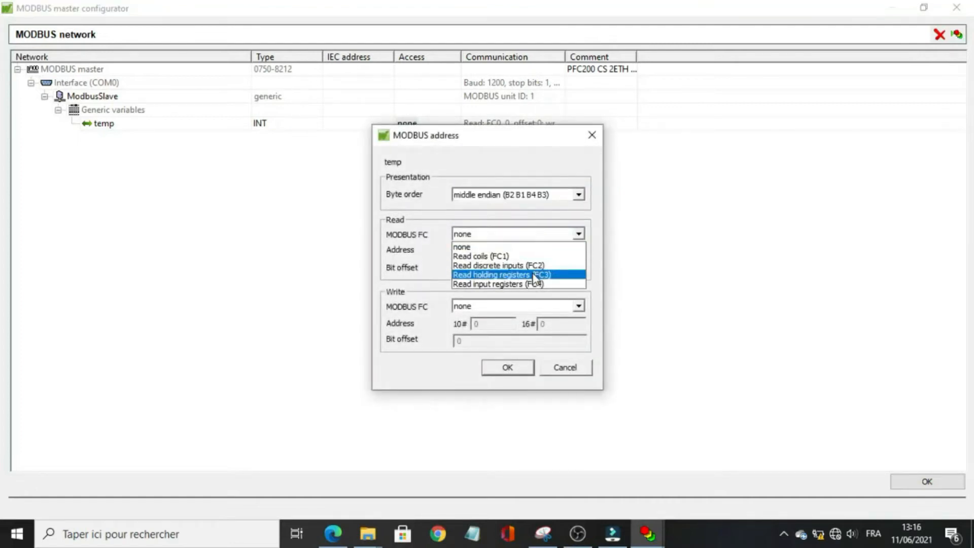
{"action": "left_click", "coordinate": [534, 273]}
{"action": "double_click", "coordinate": [508, 252]}
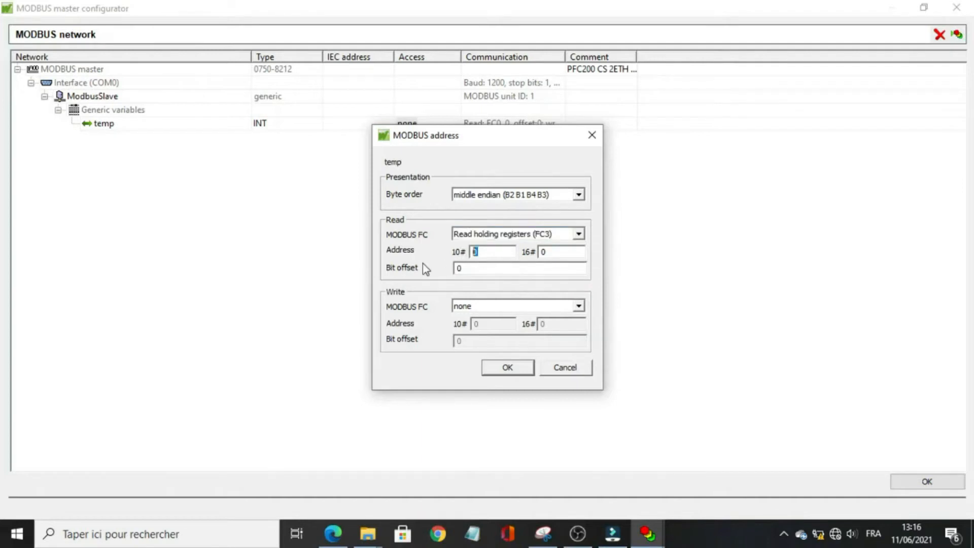
{"action": "type", "text": "48"}
{"action": "left_click", "coordinate": [508, 366]}
Try to set the access of the temp variable to read only.
{"action": "left_click", "coordinate": [437, 125]}
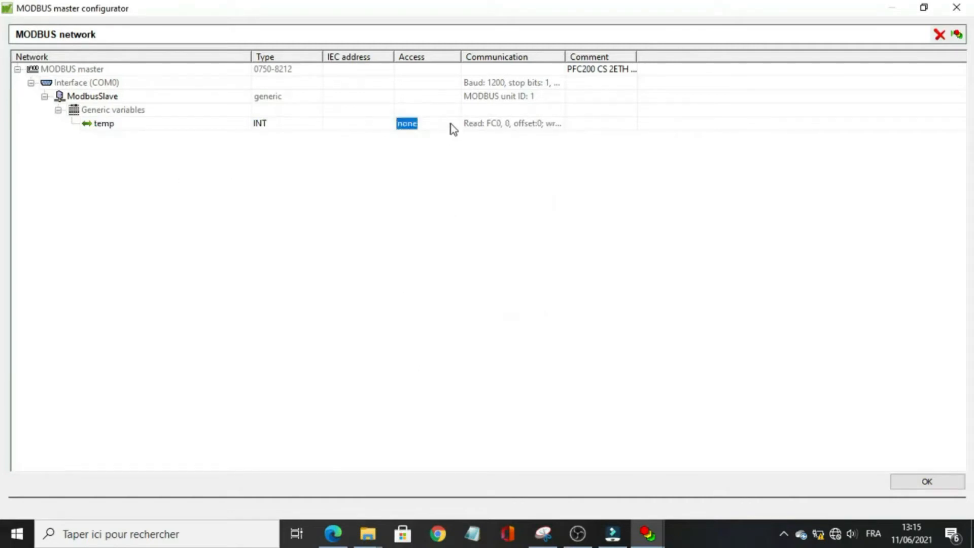
{"action": "left_click", "coordinate": [452, 125]}
{"action": "left_click", "coordinate": [453, 125]}
{"action": "left_click", "coordinate": [450, 138]}
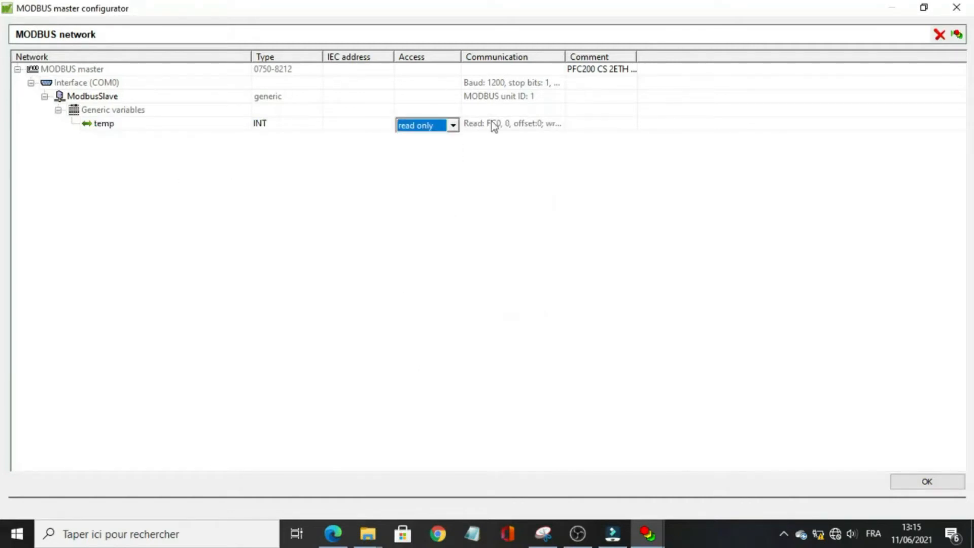
{"action": "left_click", "coordinate": [158, 176]}
Add a second generic MODBUS slave to the COM0 interface.
{"action": "right_click", "coordinate": [84, 86]}
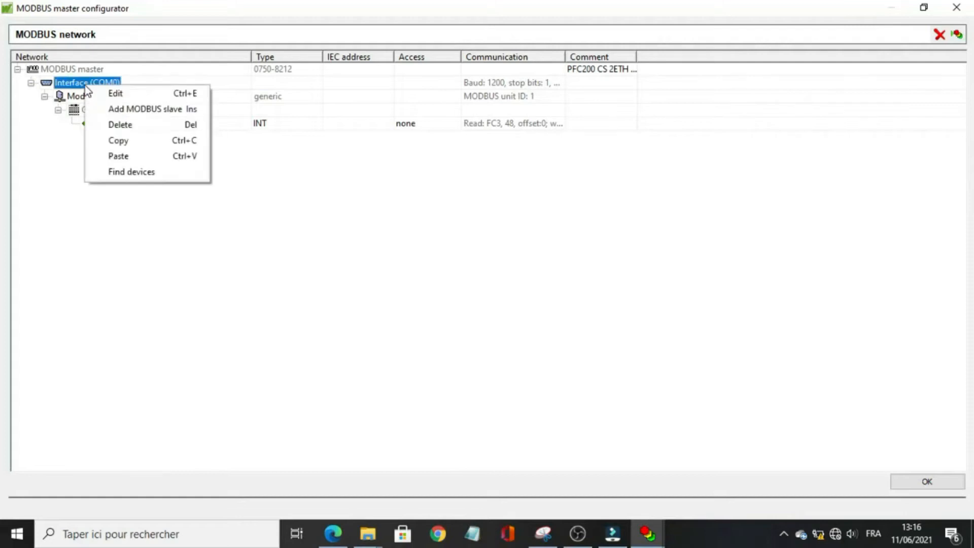
{"action": "left_click", "coordinate": [116, 110]}
{"action": "double_click", "coordinate": [357, 132]}
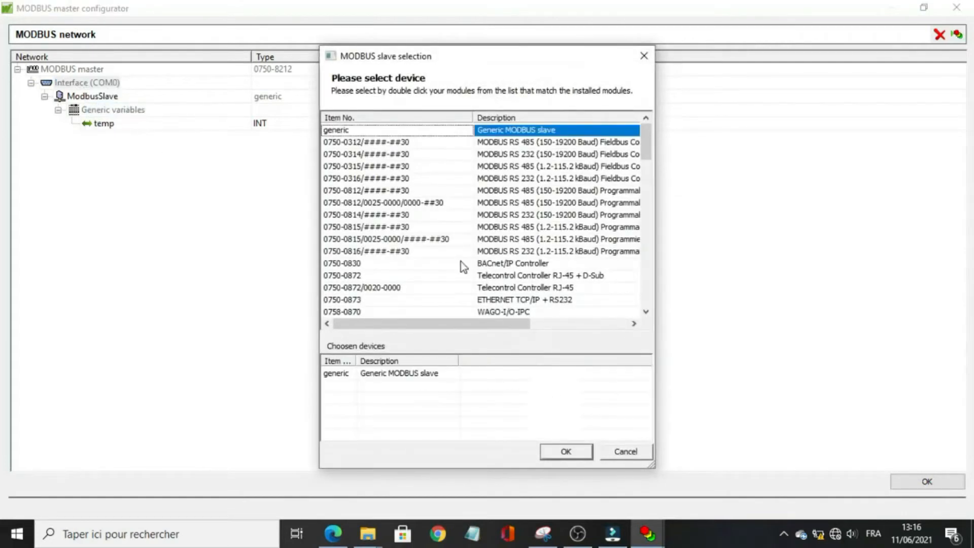
{"action": "left_click", "coordinate": [559, 454]}
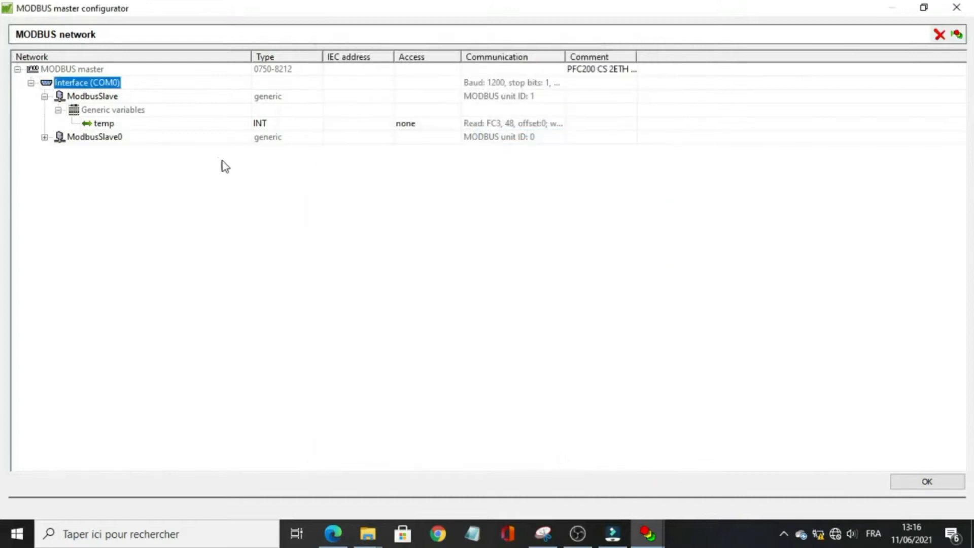
Set the MODBUS unit ID of ModbusSlave0 to 1 in its communication settings.
{"action": "left_click", "coordinate": [45, 137]}
{"action": "right_click", "coordinate": [102, 138]}
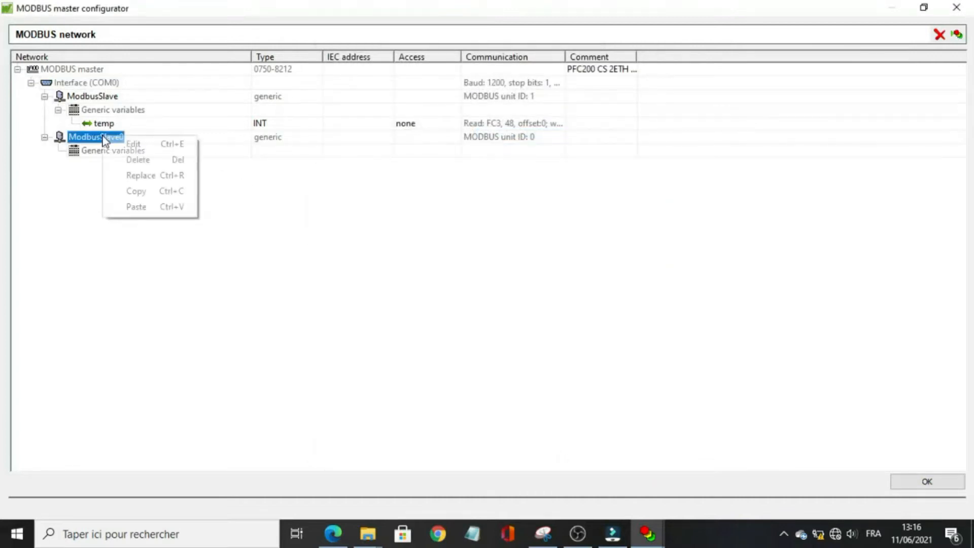
{"action": "left_click", "coordinate": [133, 144]}
{"action": "key", "text": "Tab"}
{"action": "key", "text": "Tab"}
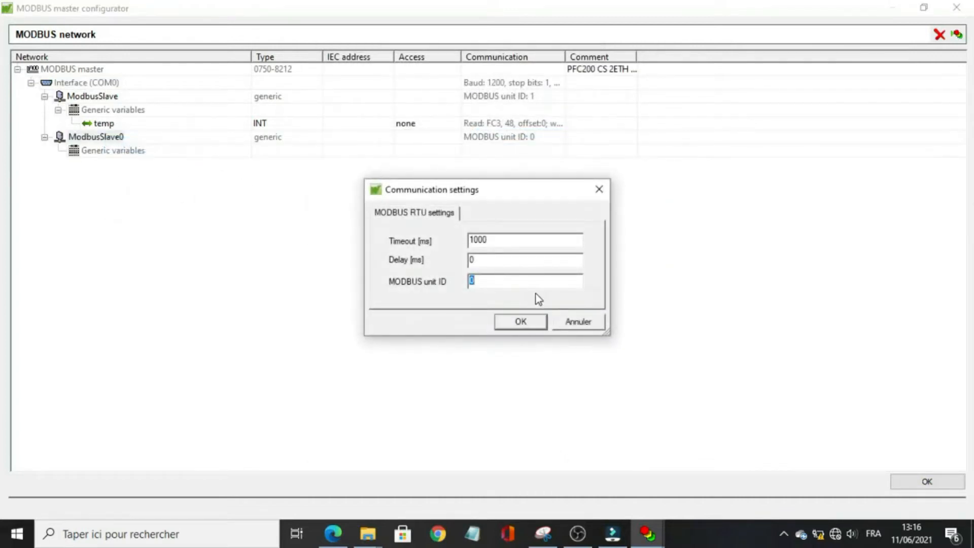
{"action": "type", "text": "1"}
{"action": "key", "text": "Return"}
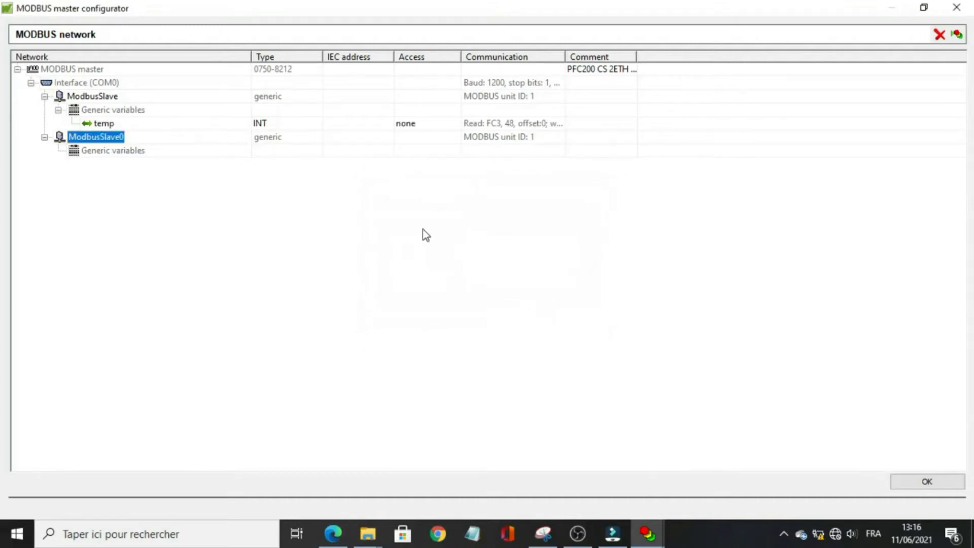
Add a new variable to the generic variables of ModbusSlave0 and expand the list.
{"action": "left_click", "coordinate": [103, 152]}
{"action": "right_click", "coordinate": [101, 154]}
{"action": "left_click", "coordinate": [117, 159]}
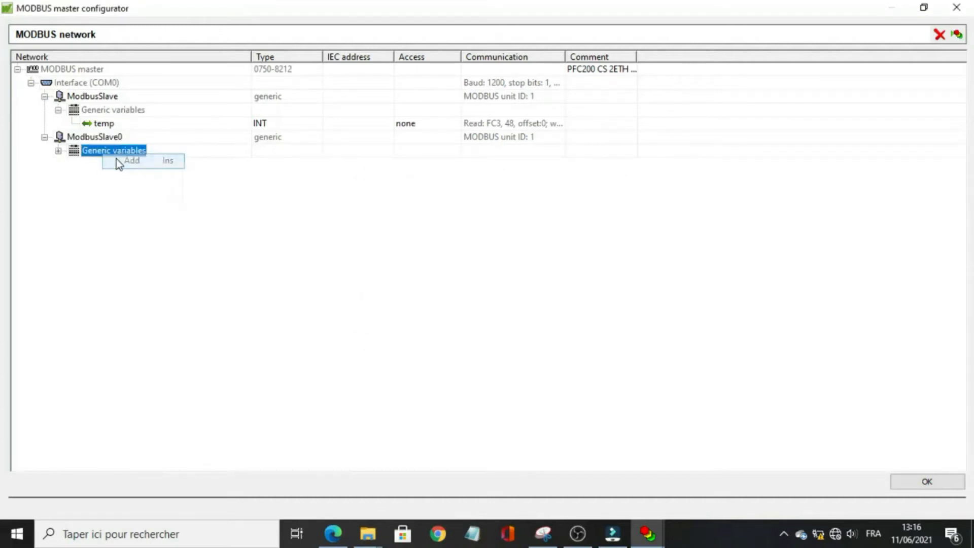
{"action": "left_click", "coordinate": [59, 151]}
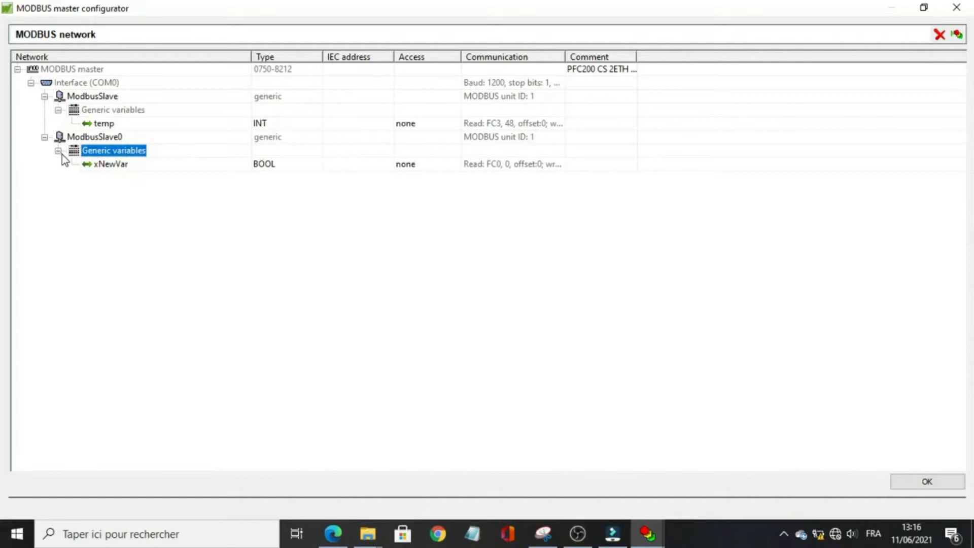
Rename the new variable of ModbusSlave0 as CO2 and set its data type to INT.
{"action": "left_click", "coordinate": [118, 164]}
{"action": "type", "text": "CO"}
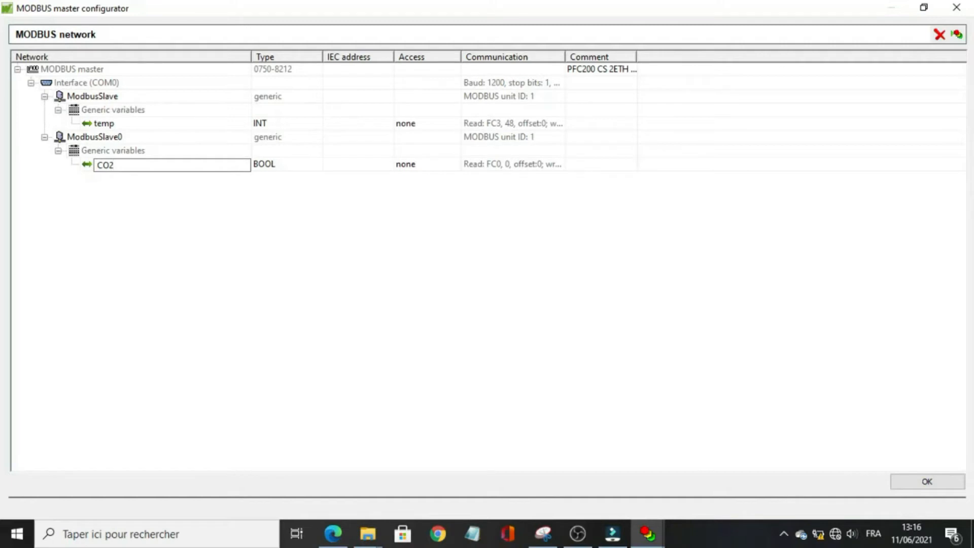
{"action": "type", "text": "2"}
{"action": "key", "text": "Return"}
{"action": "left_click", "coordinate": [294, 165]}
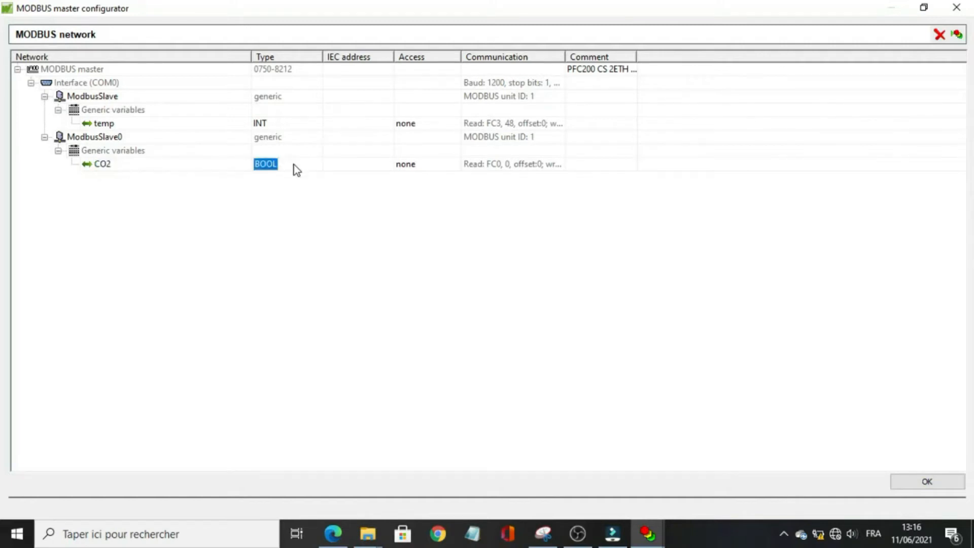
{"action": "left_click", "coordinate": [307, 170]}
{"action": "left_click", "coordinate": [313, 166]}
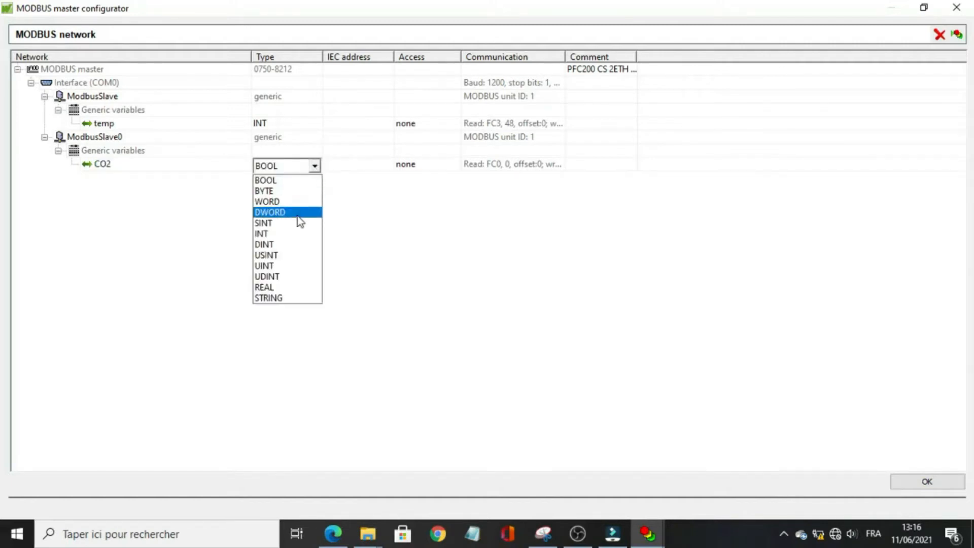
{"action": "left_click", "coordinate": [298, 233]}
Edit the MODBUS address of CO2 with middle endian byte order, Read holding registers (FC3) and decimal read address 53.
{"action": "right_click", "coordinate": [490, 167]}
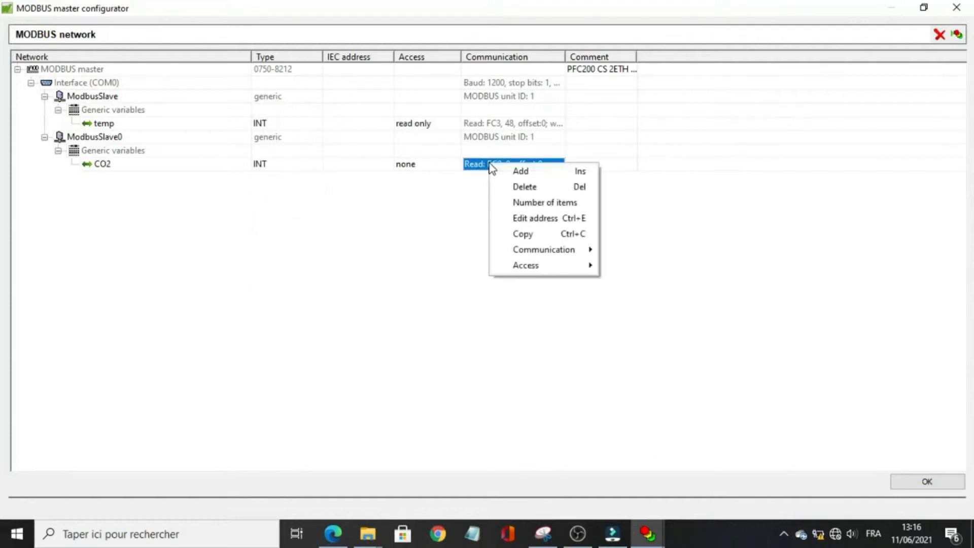
{"action": "left_click", "coordinate": [548, 218]}
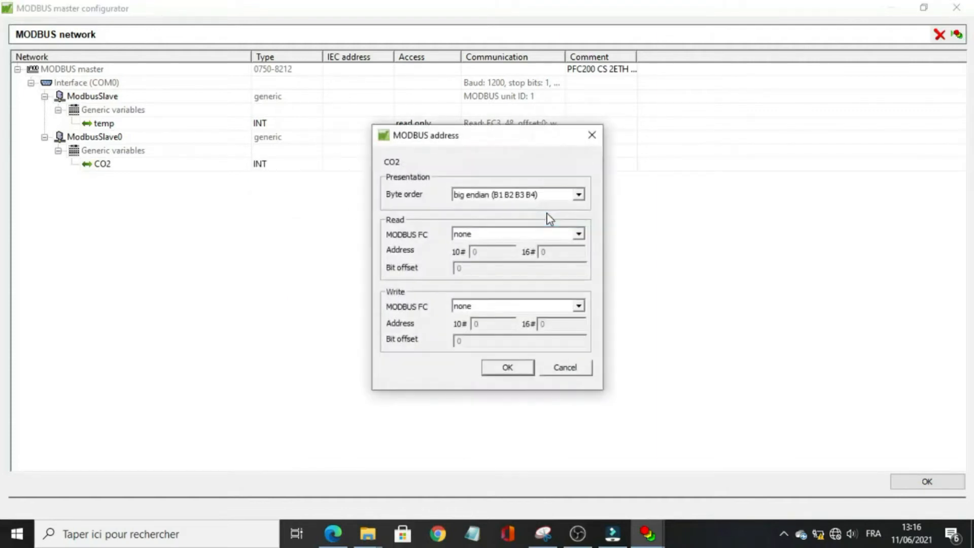
{"action": "left_click", "coordinate": [580, 198]}
{"action": "left_click", "coordinate": [570, 217]}
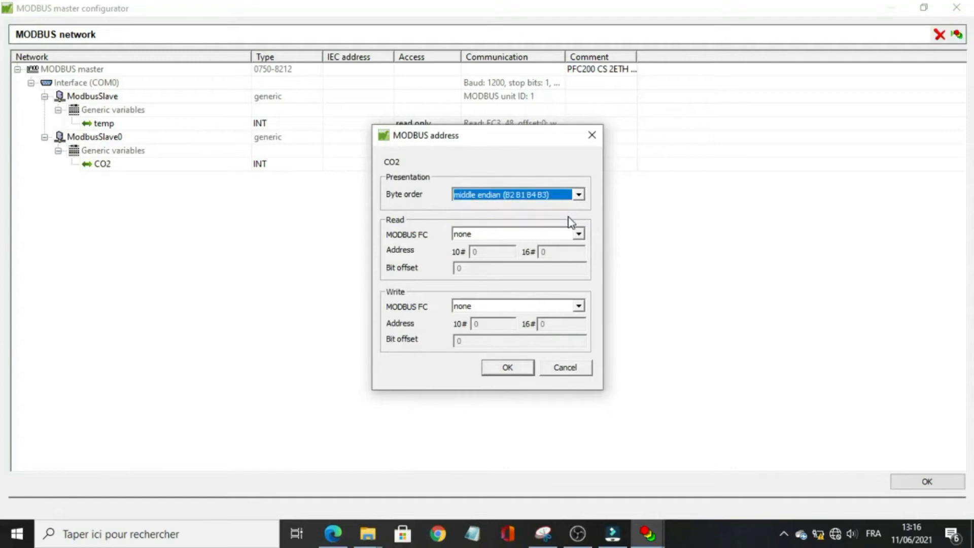
{"action": "left_click", "coordinate": [578, 234]}
{"action": "left_click", "coordinate": [555, 275]}
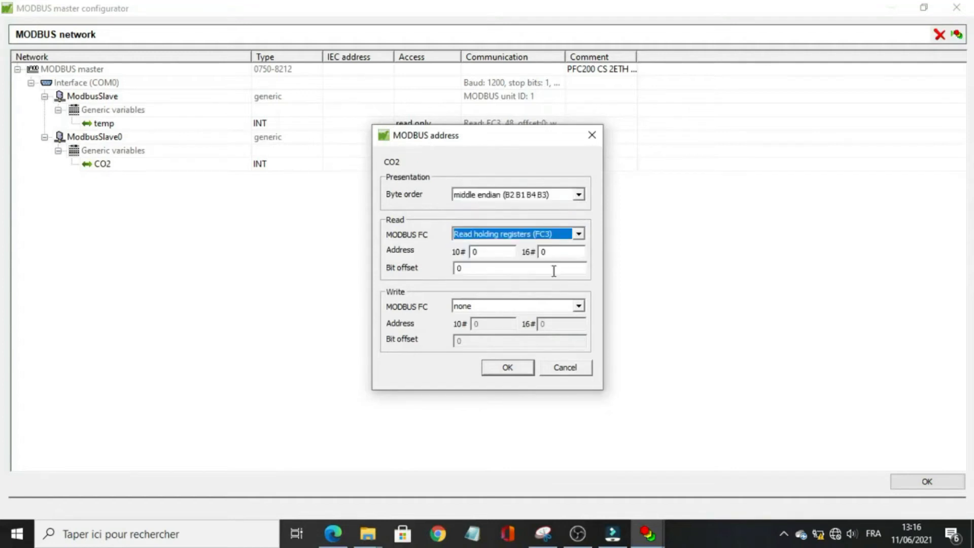
{"action": "double_click", "coordinate": [500, 252]}
{"action": "type", "text": "5"}
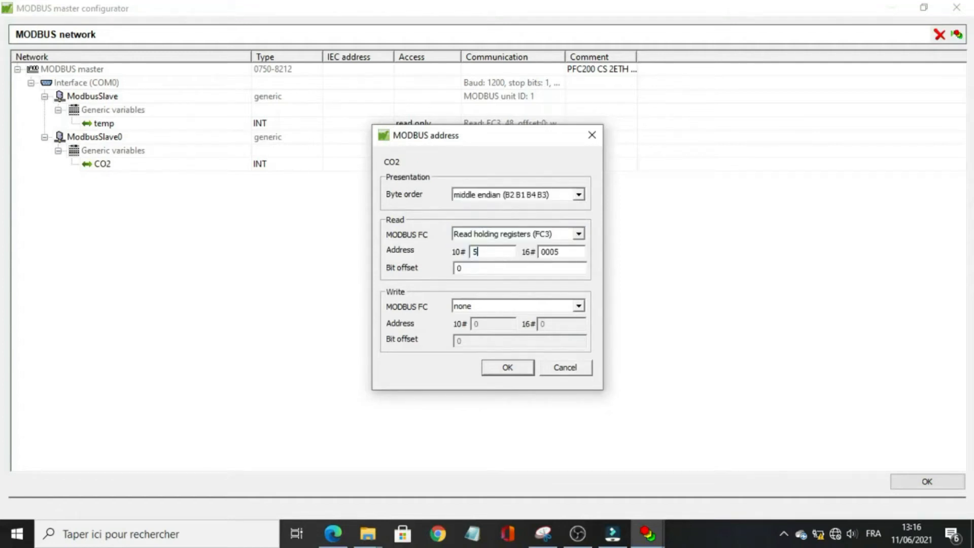
{"action": "type", "text": "3"}
{"action": "left_click", "coordinate": [521, 369]}
Change the access setting of the CO2 variable and accept the MODBUS network configuration.
{"action": "left_click", "coordinate": [456, 165]}
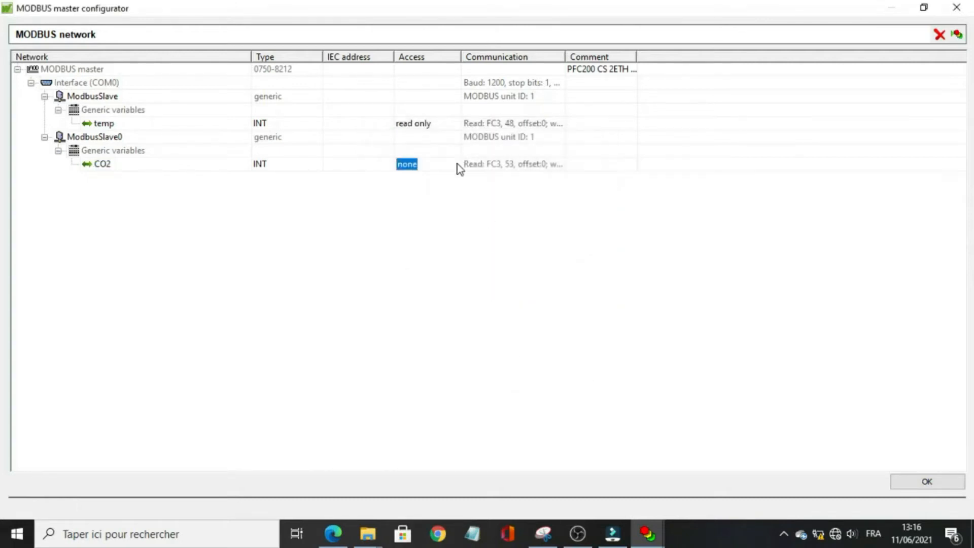
{"action": "left_click", "coordinate": [460, 166]}
{"action": "left_click", "coordinate": [455, 166]}
{"action": "left_click", "coordinate": [446, 181]}
{"action": "left_click", "coordinate": [912, 483]}
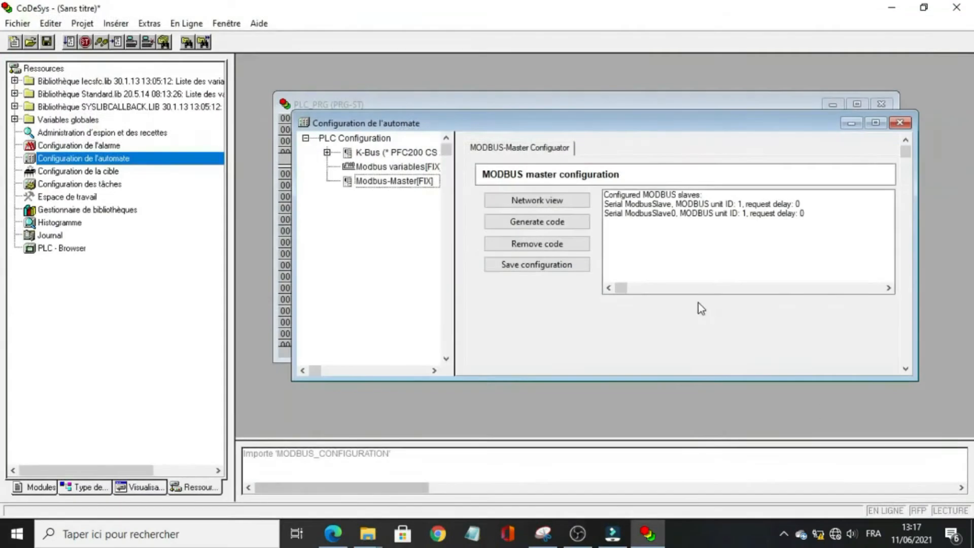
Generate the MODBUS master code and save the configuration.
{"action": "left_click", "coordinate": [567, 222]}
{"action": "key", "text": "Return"}
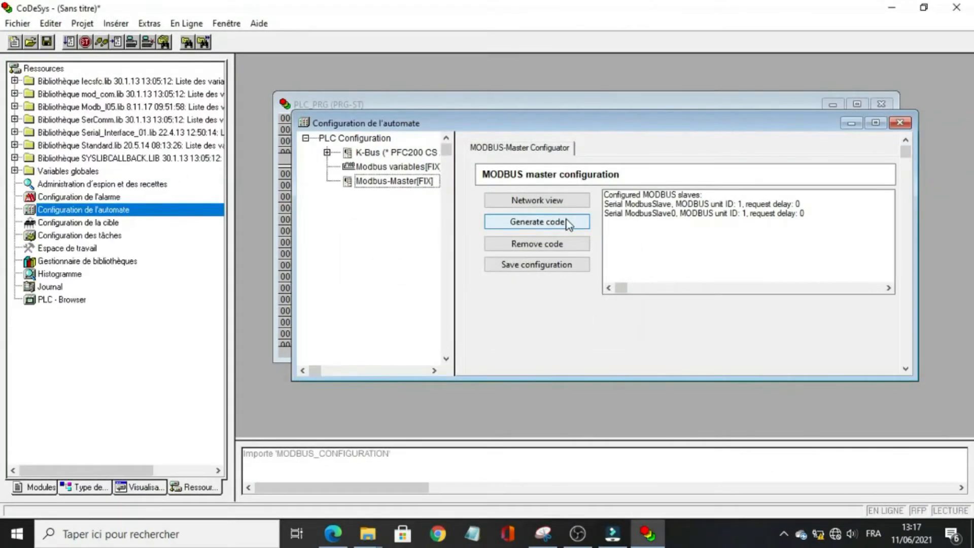
{"action": "left_click", "coordinate": [560, 264]}
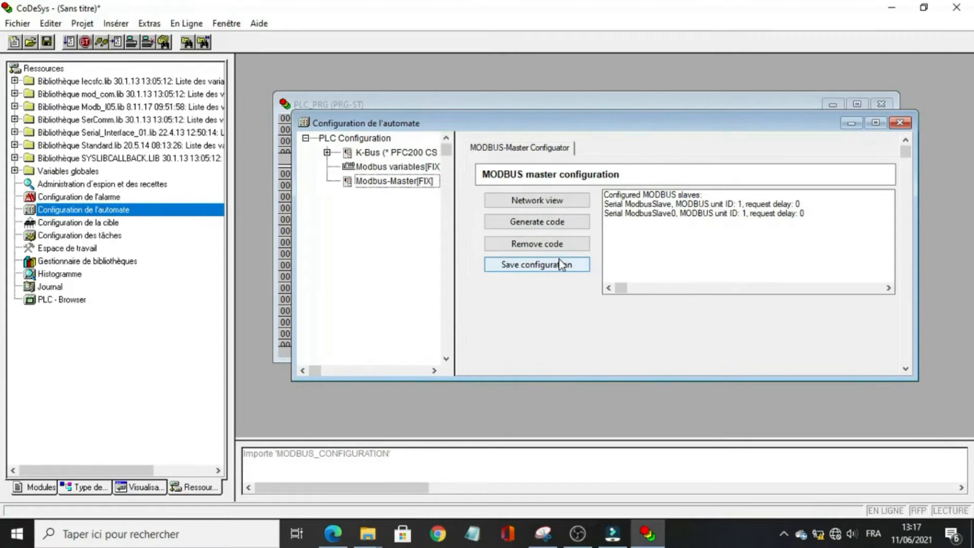
Open the task configuration (Configuration des tâches) and add a new task.
{"action": "double_click", "coordinate": [111, 235]}
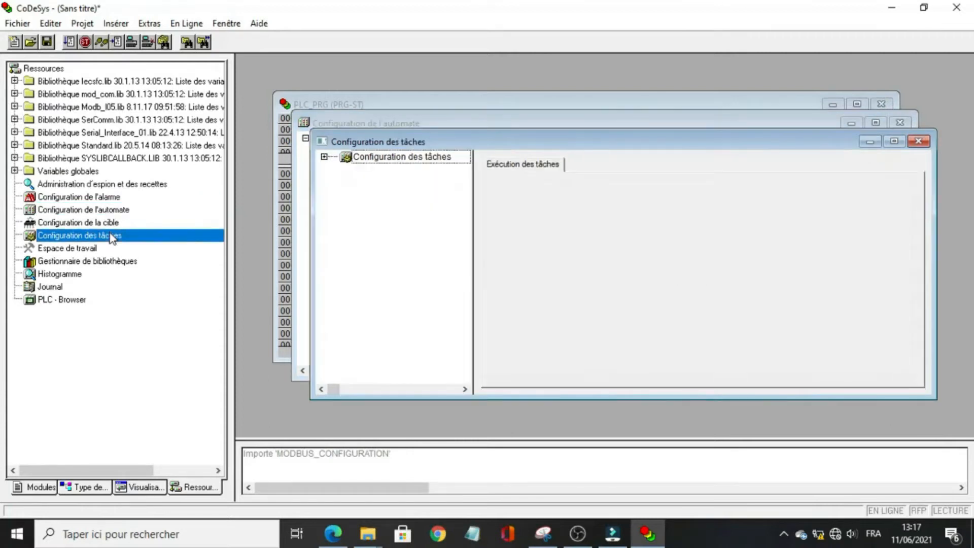
{"action": "right_click", "coordinate": [345, 159]}
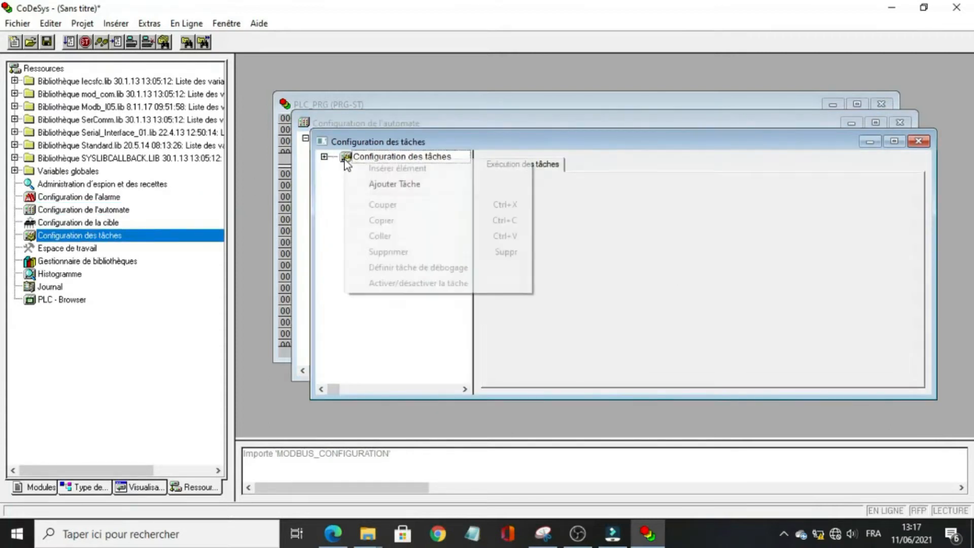
{"action": "left_click", "coordinate": [377, 184]}
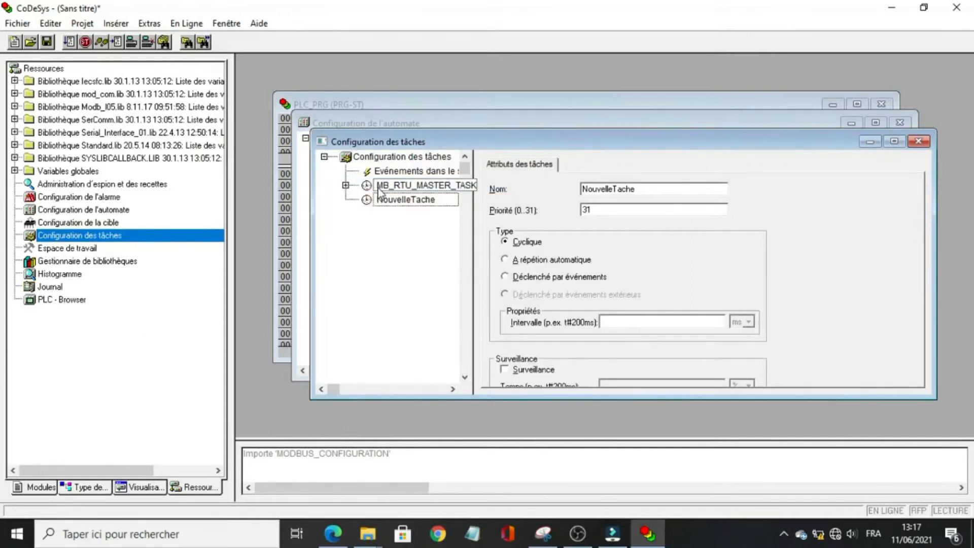
Append a program call to PLC_PRG in the MB_RTU_MASTER_TASK task and close the task configuration.
{"action": "right_click", "coordinate": [380, 189]}
{"action": "left_click", "coordinate": [399, 212]}
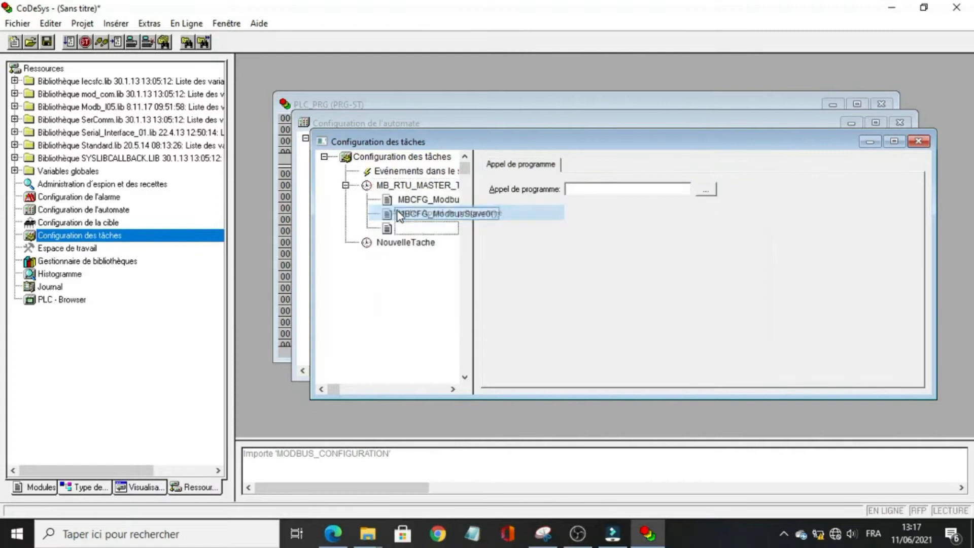
{"action": "left_click", "coordinate": [705, 189]}
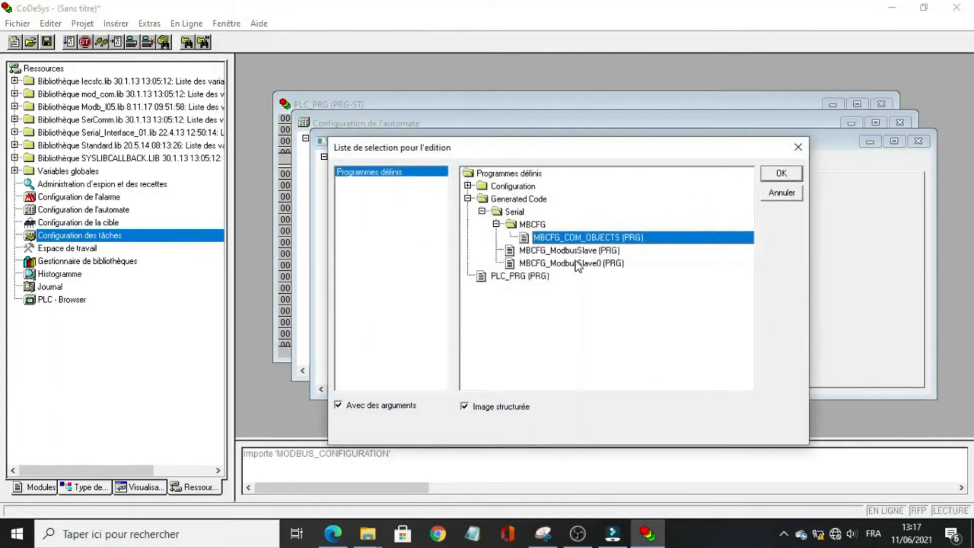
{"action": "double_click", "coordinate": [532, 276]}
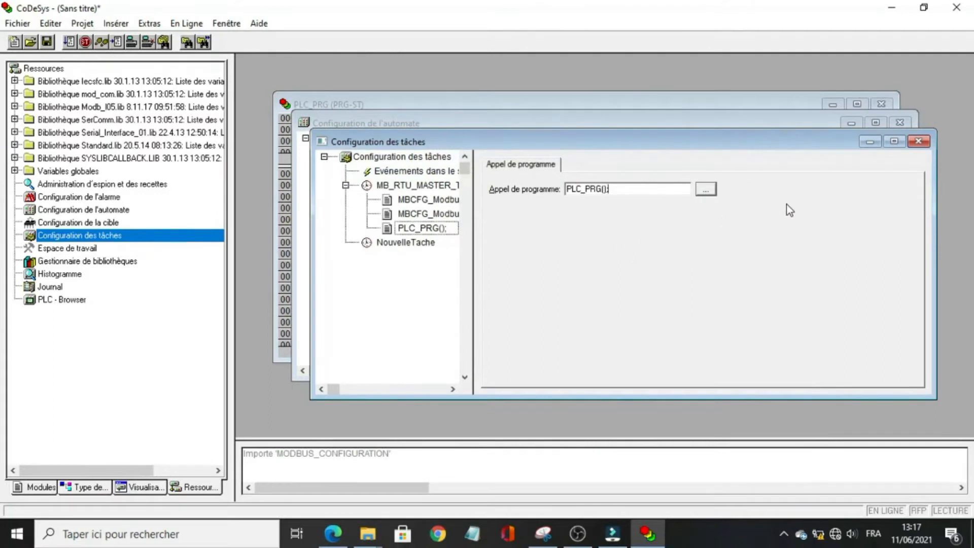
{"action": "left_click", "coordinate": [918, 141]}
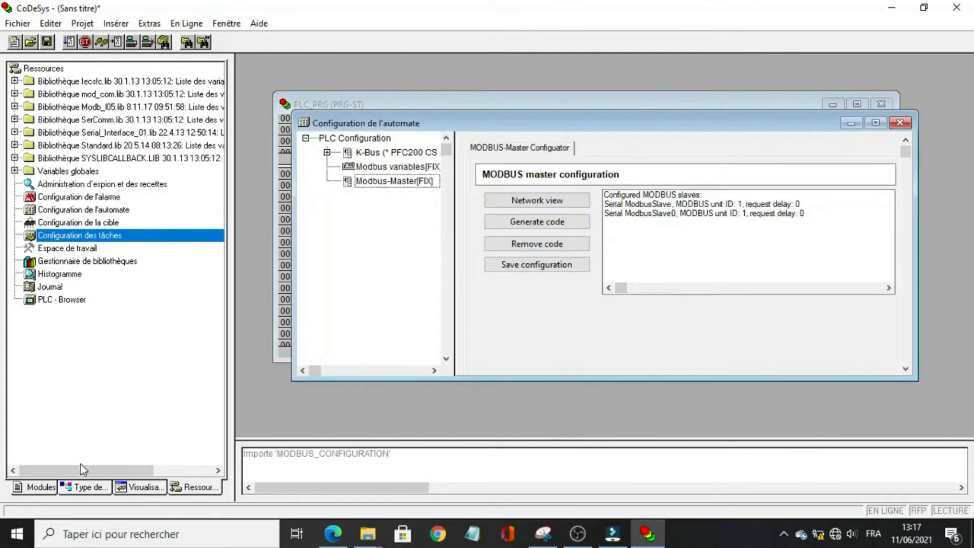
Open the PLC_PRG program and declare the variable temperature AT %MW0: REAL in its VAR block.
{"action": "left_click", "coordinate": [41, 487]}
{"action": "double_click", "coordinate": [69, 106]}
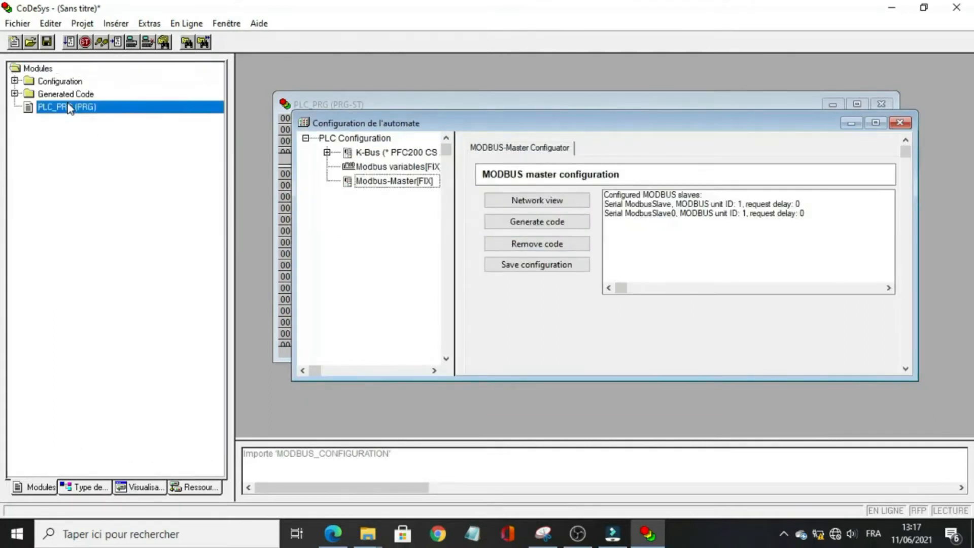
{"action": "left_click", "coordinate": [374, 134]}
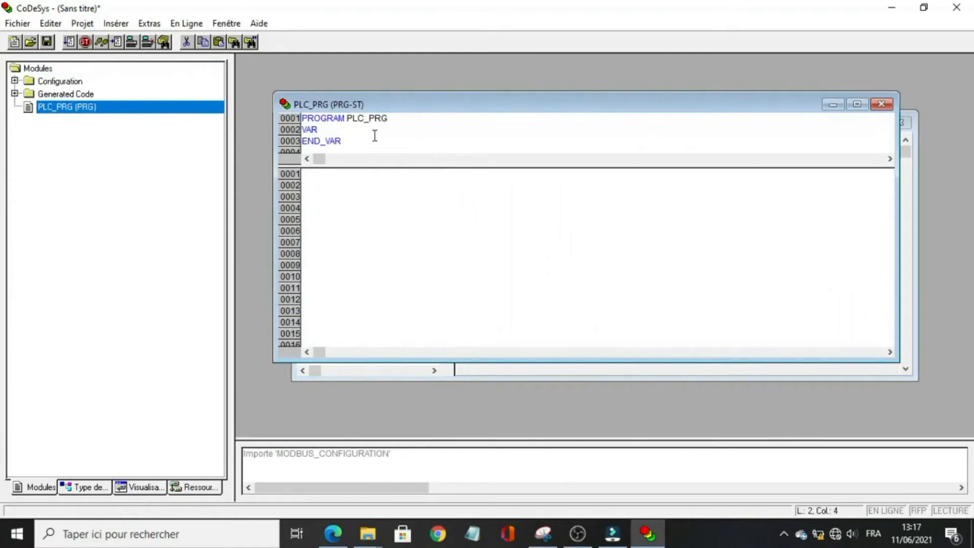
{"action": "key", "text": "Return"}
{"action": "type", "text": "temperat"}
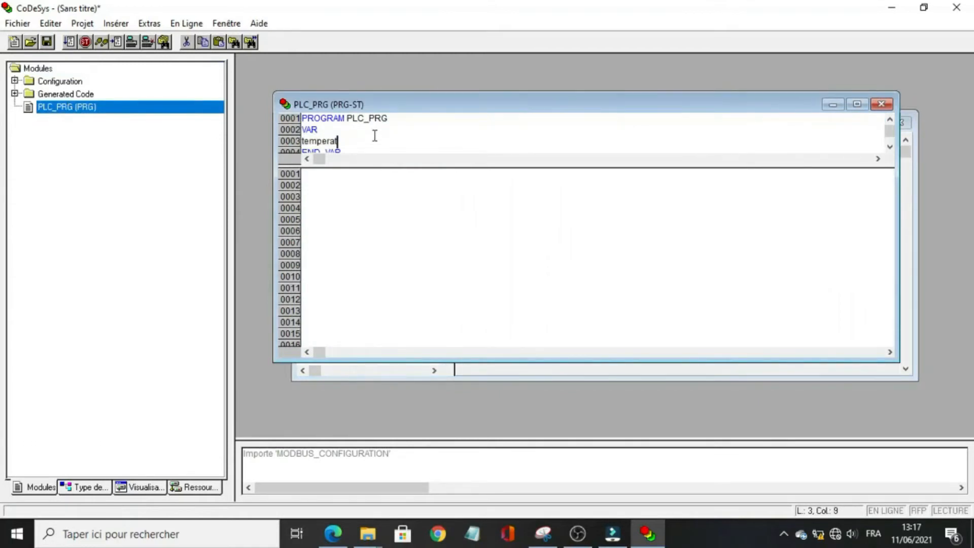
{"action": "type", "text": "ure AT %MW0: REAL;"}
{"action": "key", "text": "Return"}
Declare a second variable COO2 AT %MW6: REAL below temperature in PLC_PRG.
{"action": "type", "text": "COO"}
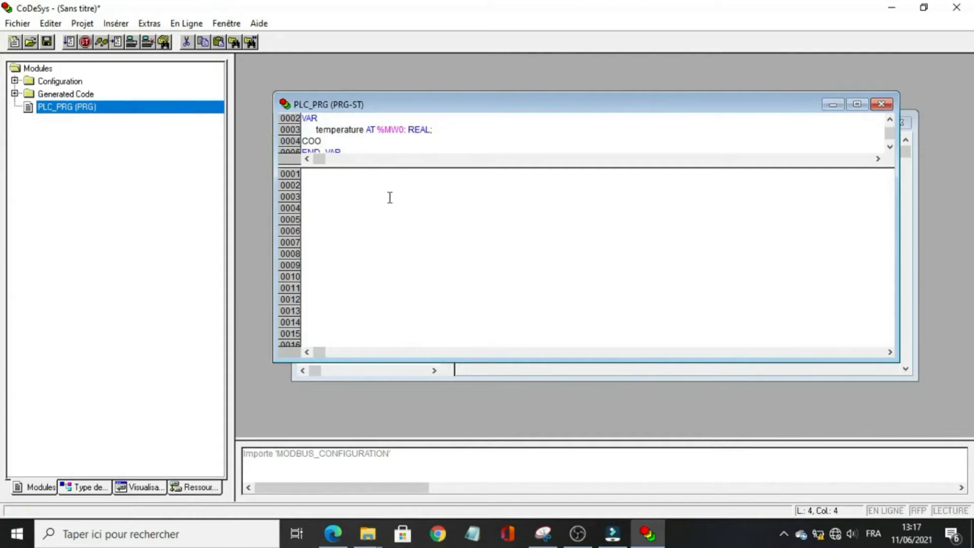
{"action": "type", "text": "2 AT%"}
{"action": "key", "text": "BackSpace"}
{"action": "type", "text": "%MW6: REA"}
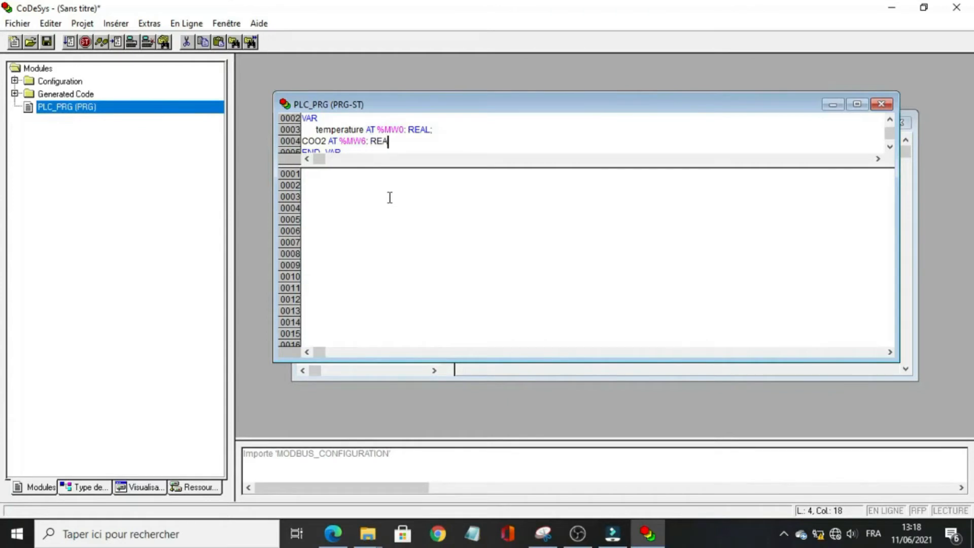
{"action": "type", "text": "L;"}
{"action": "key", "text": "Return"}
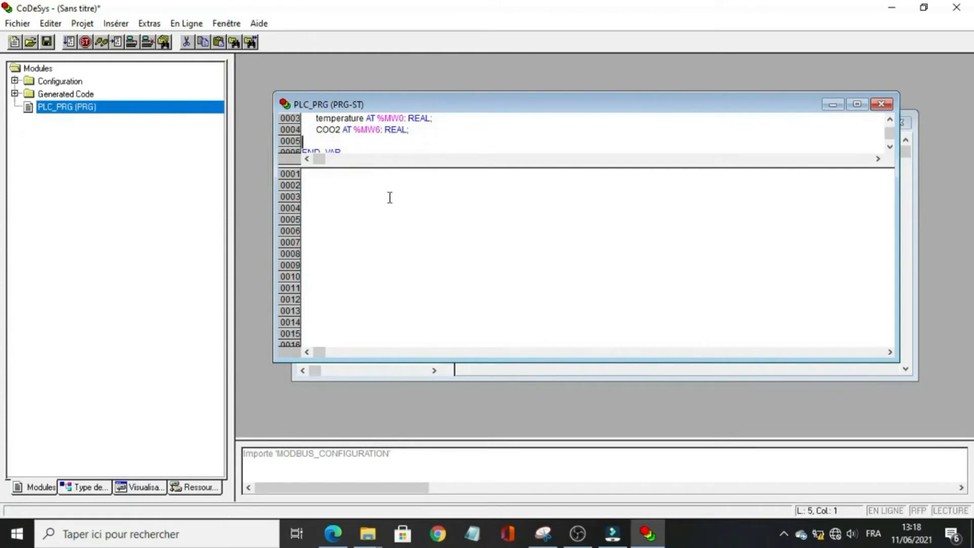
Write temperature:=MBCFG_ModbusSlave.temp/10.0; as the first code line of PLC_PRG, taking temp from the slave's variables.
{"action": "left_click", "coordinate": [390, 197]}
{"action": "type", "text": "temperature"}
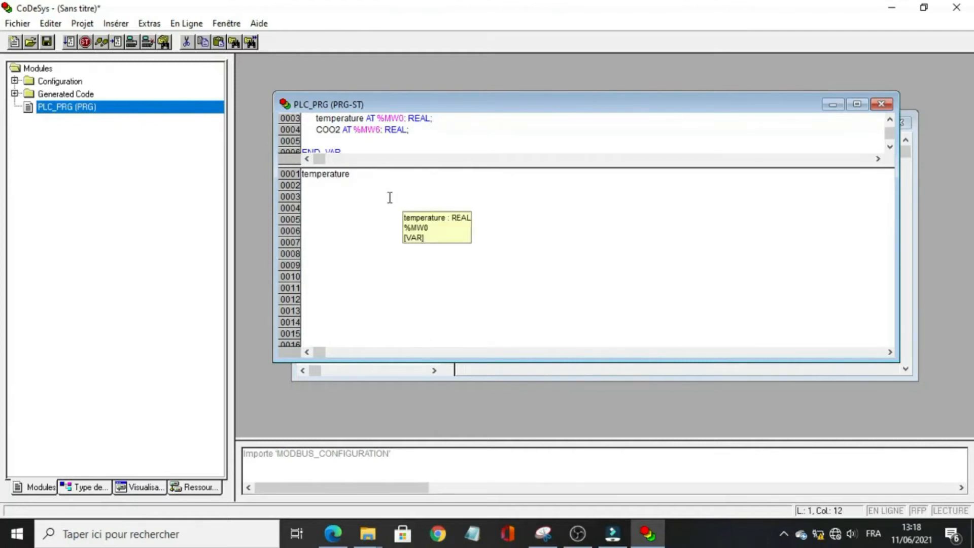
{"action": "type", "text": ":="}
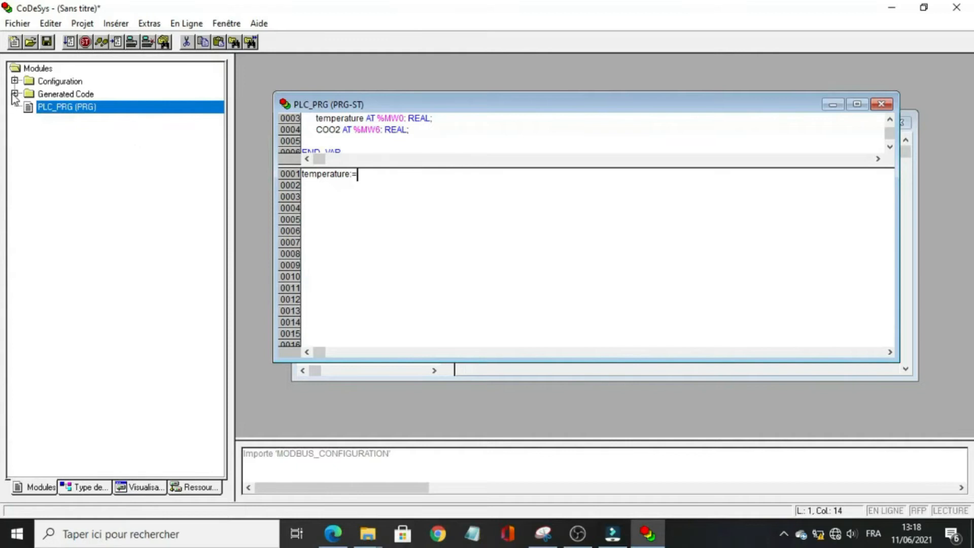
{"action": "left_click", "coordinate": [14, 94]}
{"action": "left_click", "coordinate": [29, 106]}
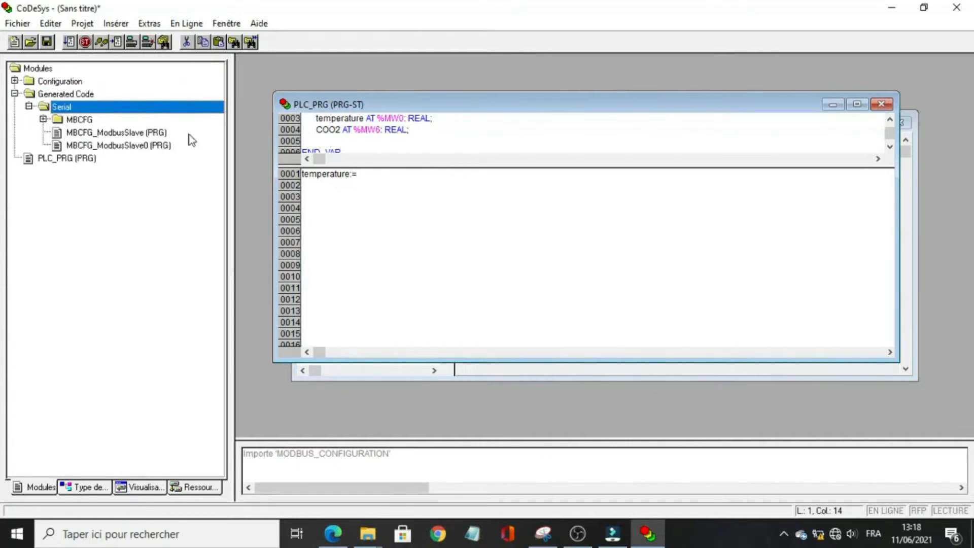
{"action": "type", "text": "MBCFG"}
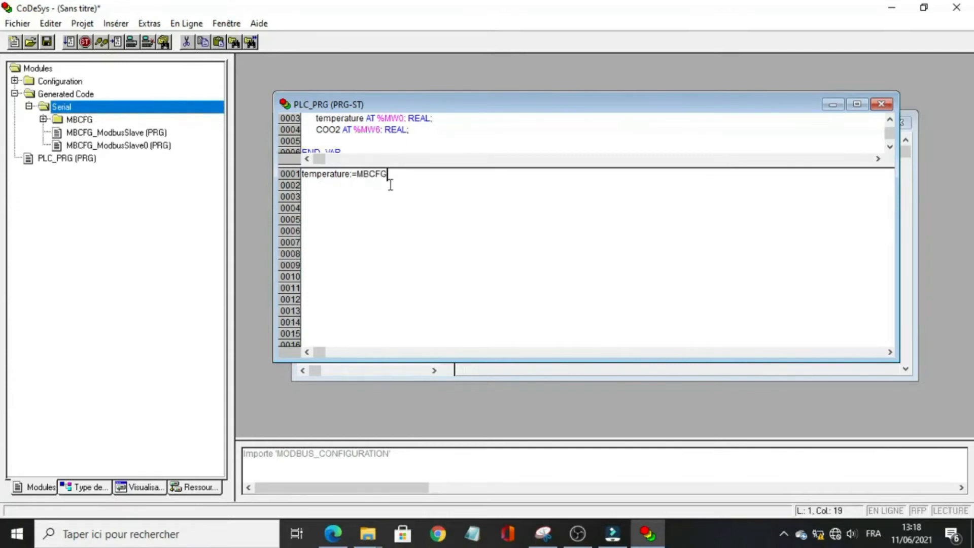
{"action": "type", "text": "_ModbusSlave."}
{"action": "scroll", "coordinate": [511, 219], "scroll_direction": "down", "scroll_amount": 1}
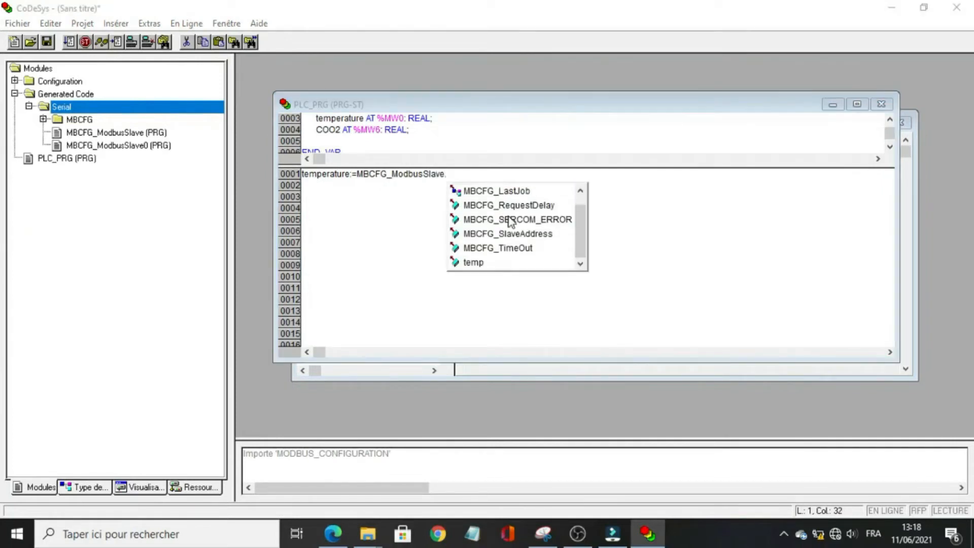
{"action": "left_click", "coordinate": [491, 262]}
{"action": "double_click", "coordinate": [491, 262]}
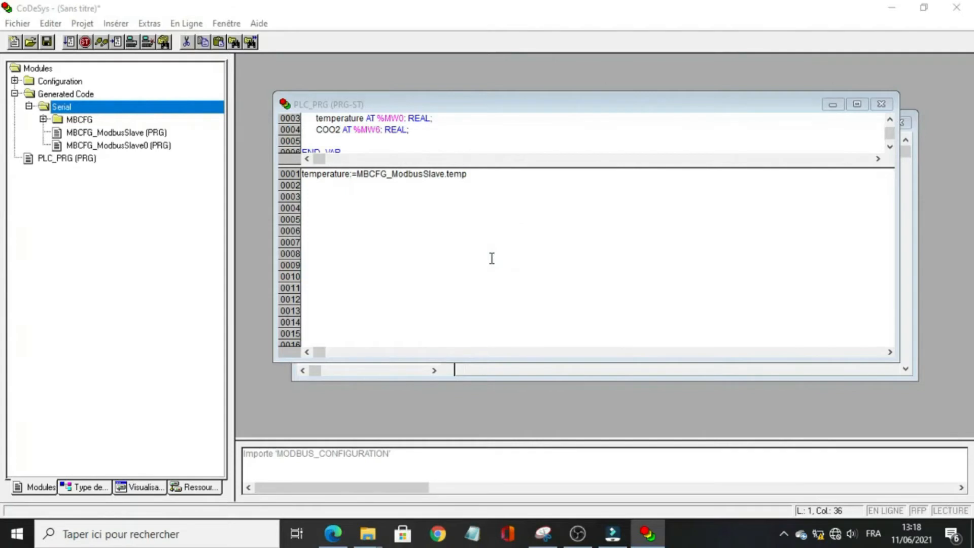
{"action": "left_click", "coordinate": [502, 180]}
{"action": "type", "text": "/"}
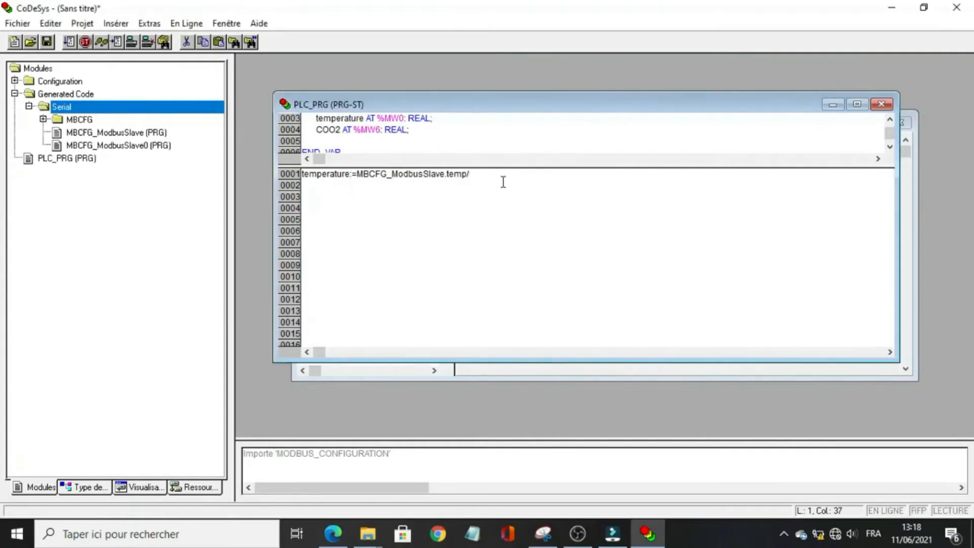
{"action": "type", "text": "10.0;"}
Add a second PLC_PRG code line COO2:=MBCFG_ModbusSlave0.CO2; by copying and adapting the slave reference from the temperature line.
{"action": "key", "text": "Return"}
{"action": "type", "text": "COO2:="}
{"action": "left_click_drag", "start_coordinate": [445, 174], "coordinate": [360, 176]}
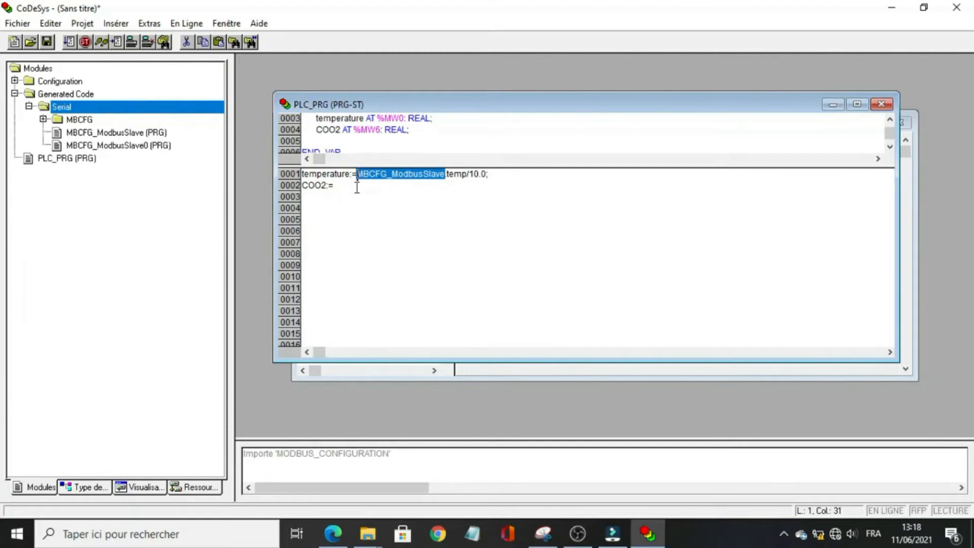
{"action": "key", "text": "ctrl+c"}
{"action": "left_click", "coordinate": [358, 187]}
{"action": "key", "text": "ctrl+v"}
{"action": "type", "text": "0"}
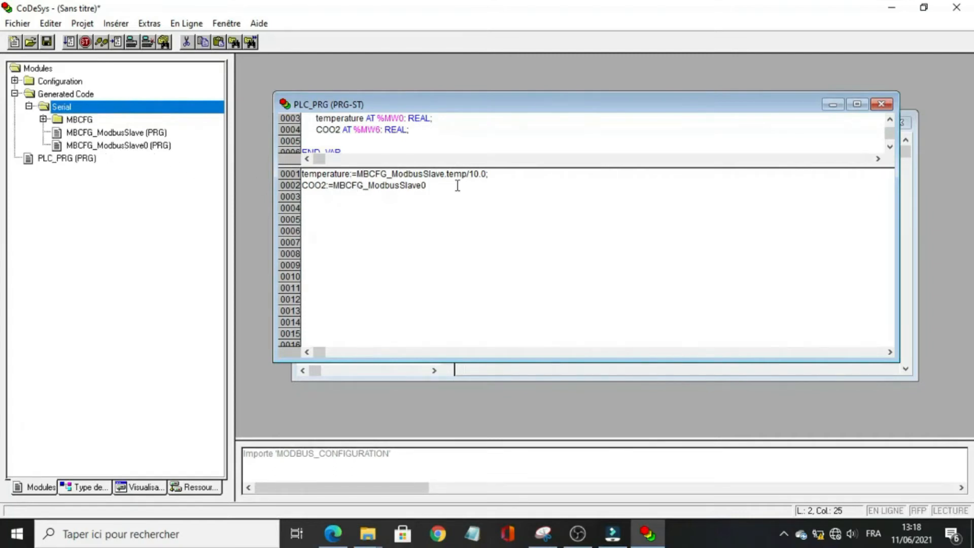
{"action": "type", "text": "."}
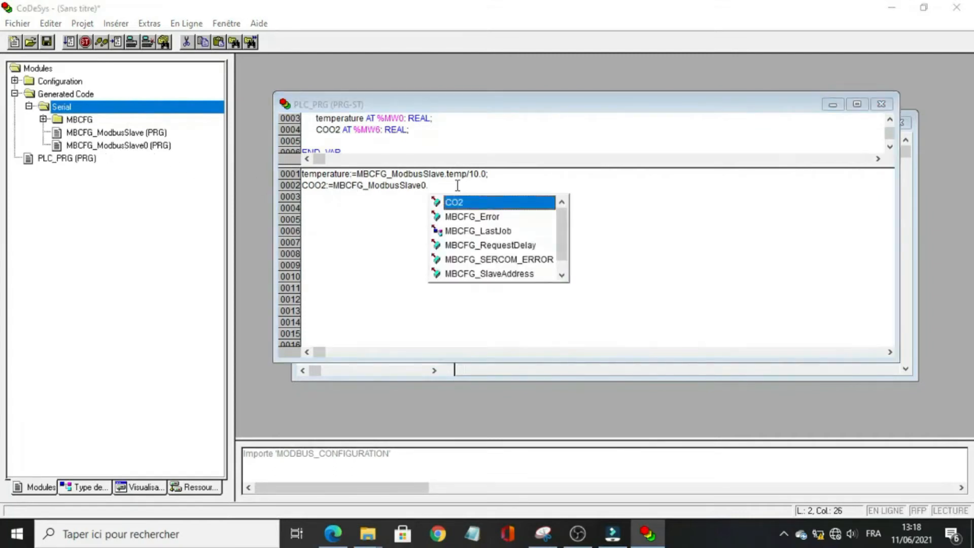
{"action": "double_click", "coordinate": [469, 206]}
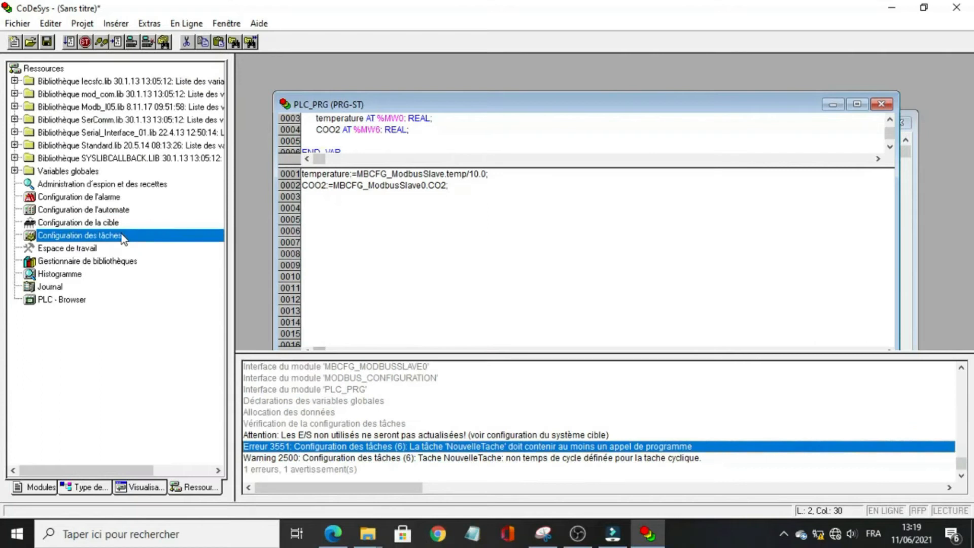
In the task configuration (Configuration des tâches), append a program call to PLC_PRG under NouvelleTache and close the configuration.
{"action": "double_click", "coordinate": [123, 236]}
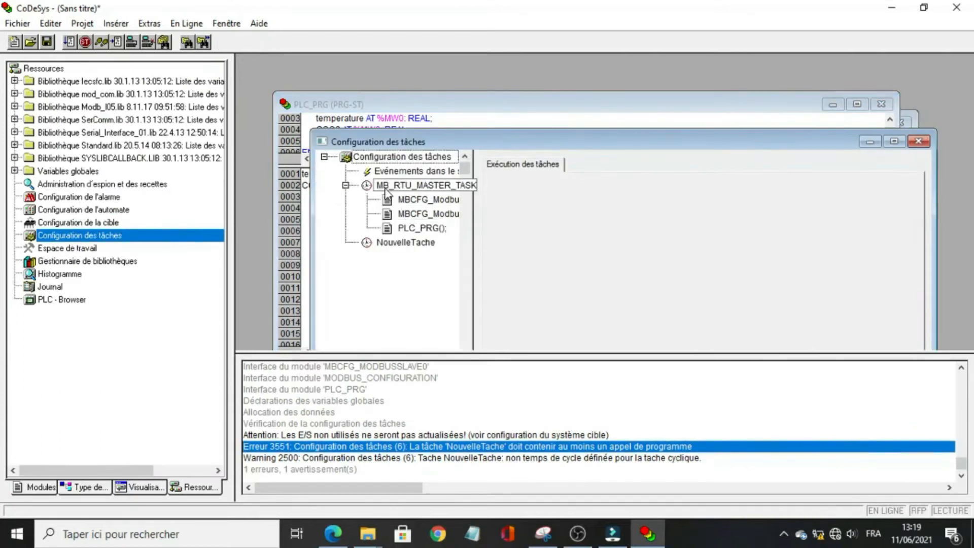
{"action": "left_click", "coordinate": [378, 244]}
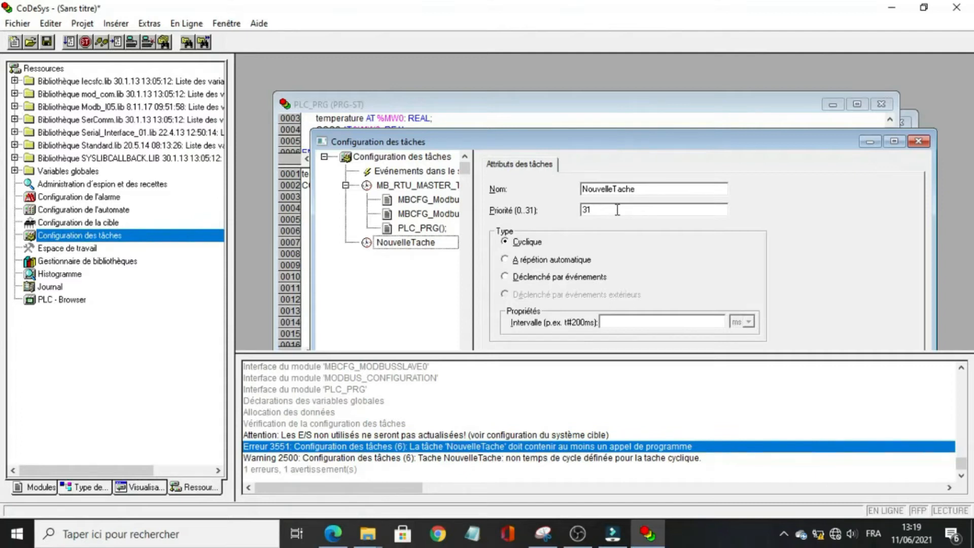
{"action": "left_click", "coordinate": [416, 243]}
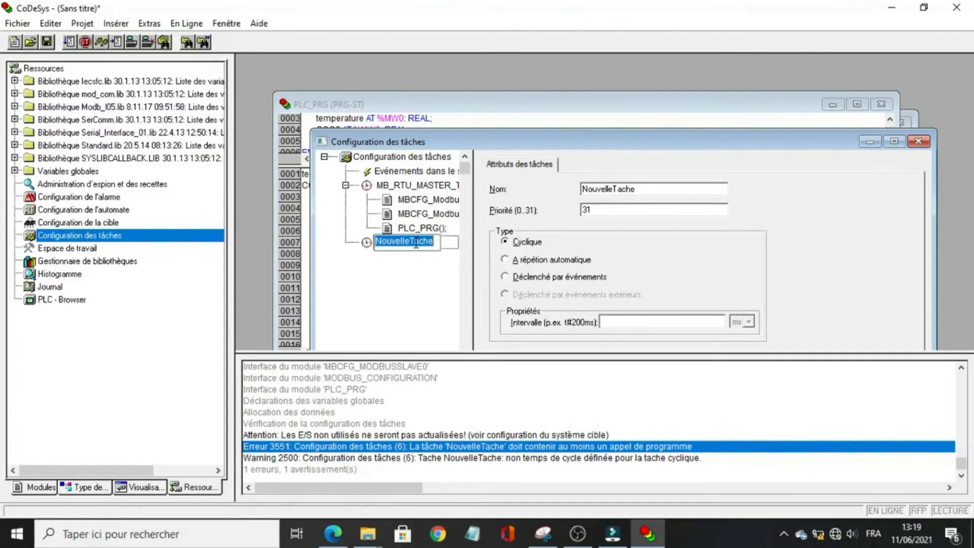
{"action": "left_click", "coordinate": [400, 264]}
{"action": "right_click", "coordinate": [369, 244]}
{"action": "left_click", "coordinate": [409, 269]}
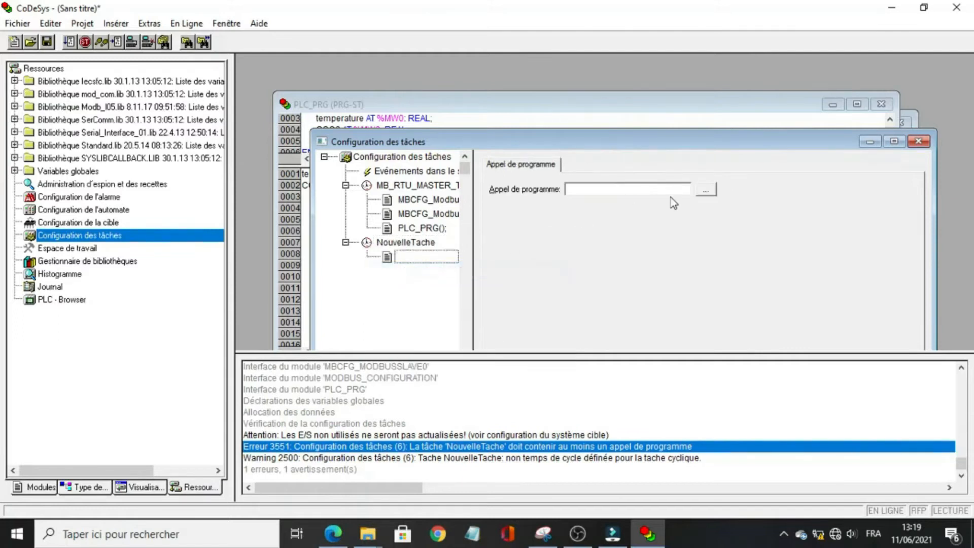
{"action": "left_click", "coordinate": [699, 192]}
{"action": "left_click", "coordinate": [777, 176]}
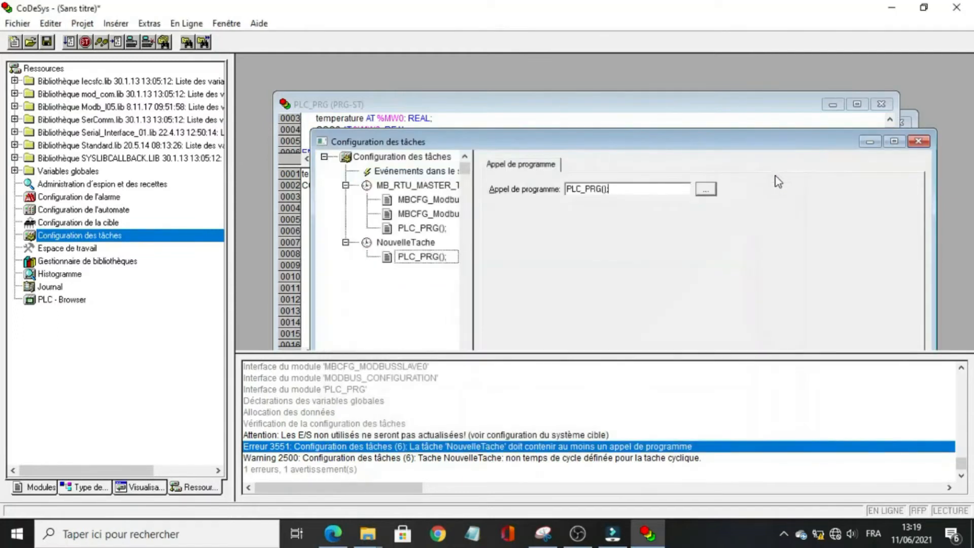
{"action": "left_click", "coordinate": [925, 145]}
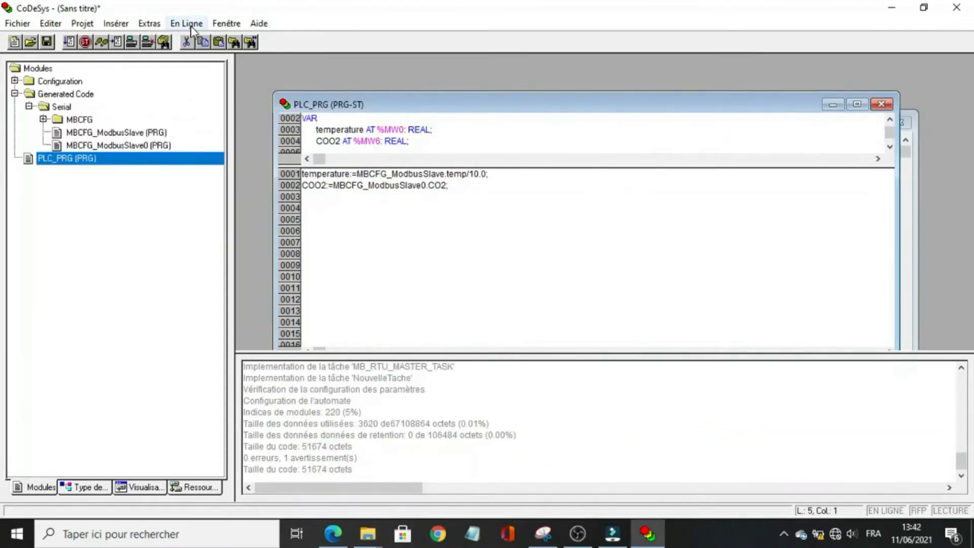
Log in to the controller and start the program.
{"action": "left_click", "coordinate": [191, 28]}
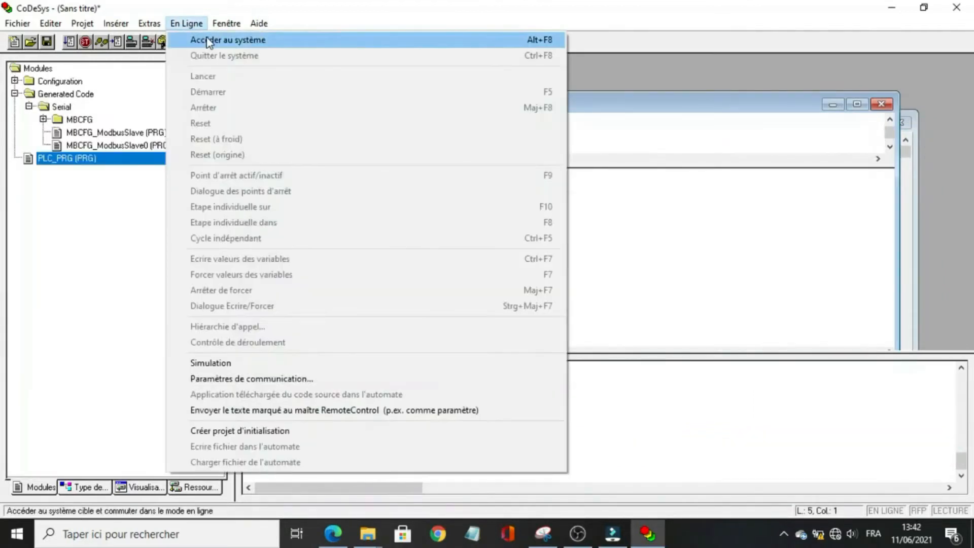
{"action": "left_click", "coordinate": [201, 39]}
{"action": "key", "text": "Return"}
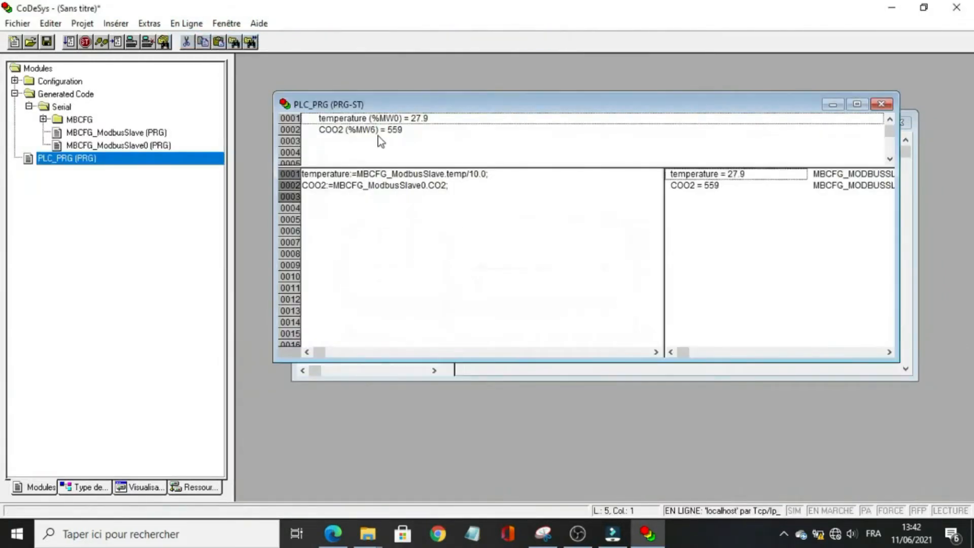
{"action": "left_click", "coordinate": [192, 26]}
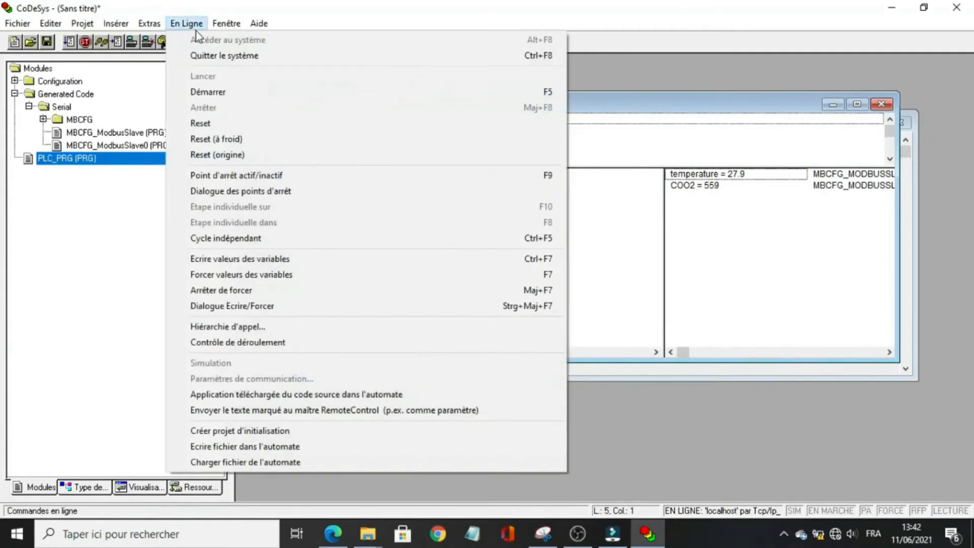
{"action": "left_click", "coordinate": [245, 91]}
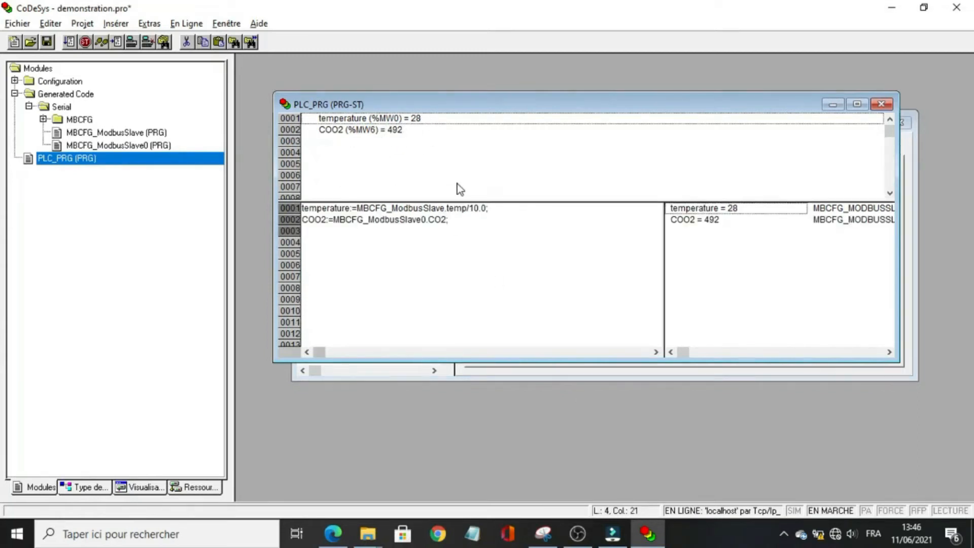
Stop the running program and log out of the controller.
{"action": "left_click", "coordinate": [186, 23]}
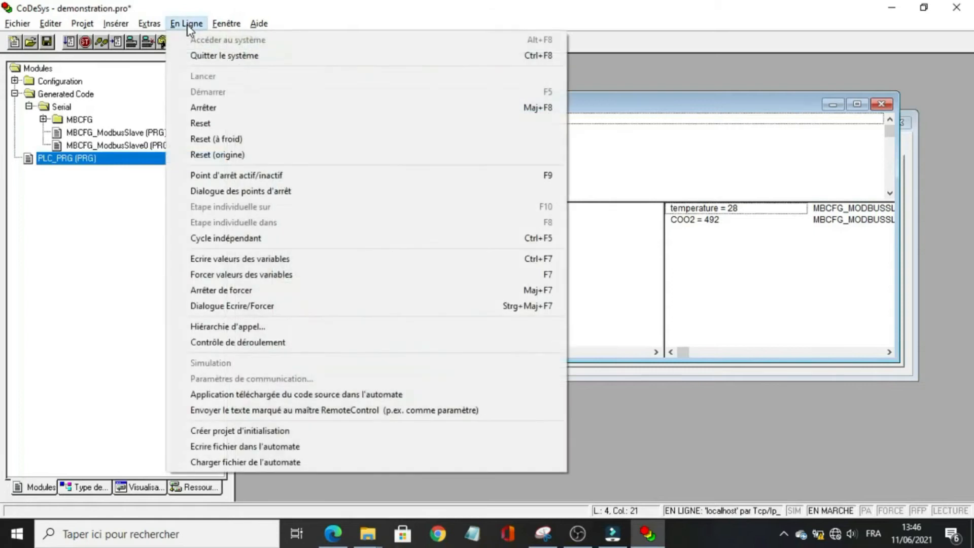
{"action": "left_click", "coordinate": [234, 108]}
{"action": "left_click", "coordinate": [187, 22]}
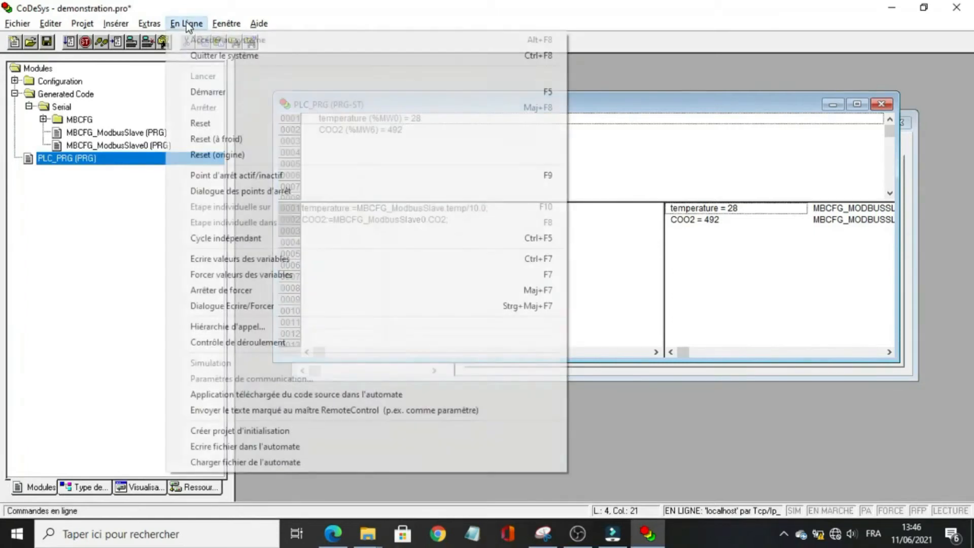
{"action": "left_click", "coordinate": [225, 57]}
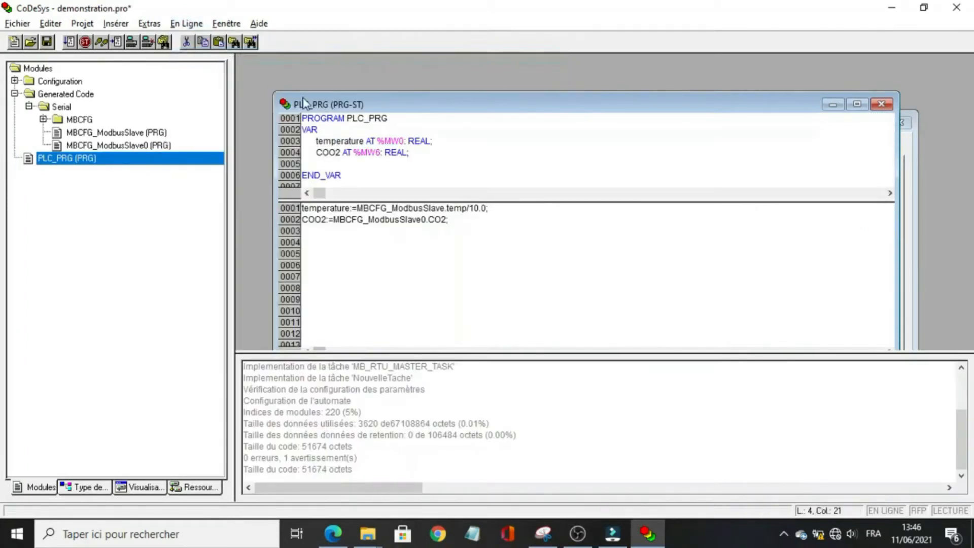
Declare the variable Vanne_A AT %MW2: BOOL below COO2 in PLC_PRG and compile the project.
{"action": "key", "text": "Return"}
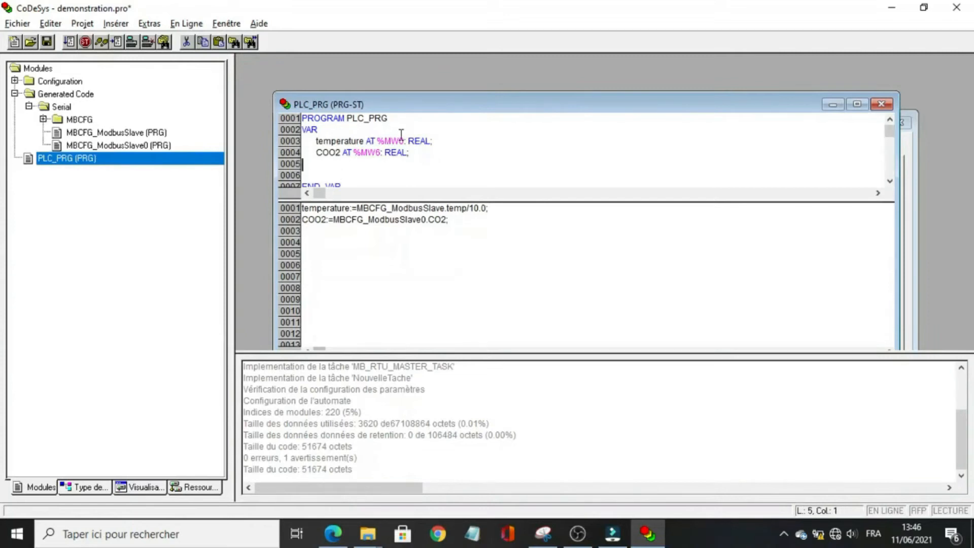
{"action": "type", "text": "Vanne_A AT %MW0"}
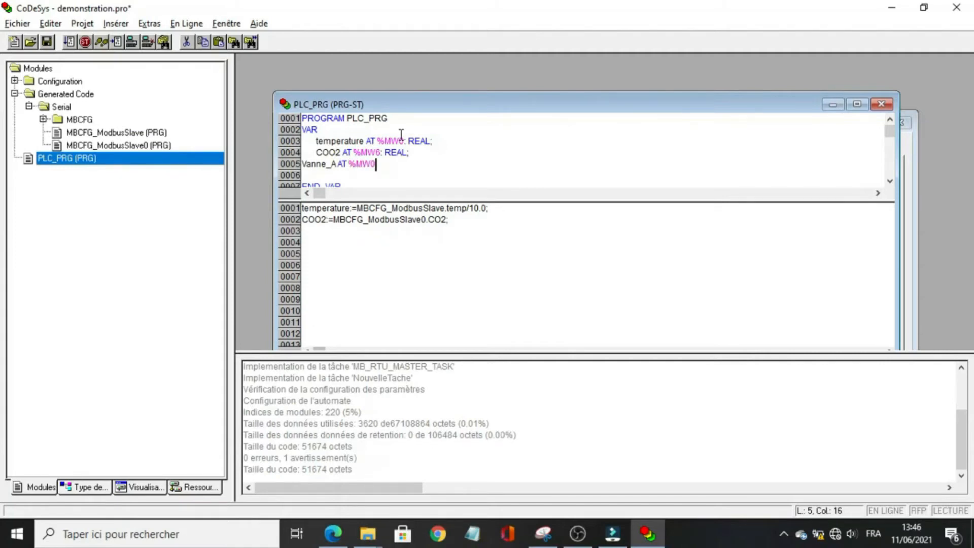
{"action": "key", "text": "BackSpace"}
{"action": "type", "text": "2: BOOL;"}
{"action": "left_click", "coordinate": [82, 23]}
{"action": "left_click", "coordinate": [122, 57]}
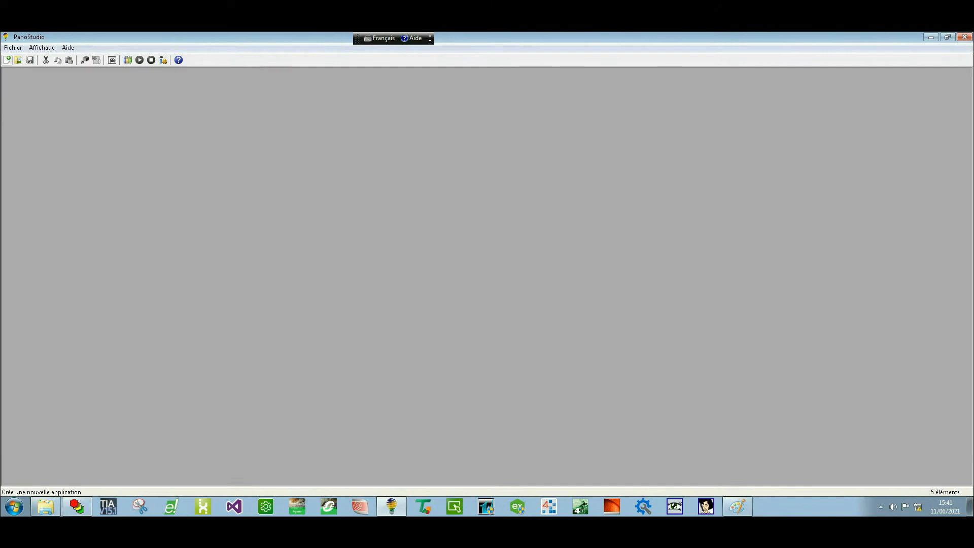
Switch to PanoStudio, start a new application and create a folder named nouveau projet for it in Mes documents.
{"action": "left_click", "coordinate": [7, 60]}
{"action": "double_click", "coordinate": [444, 213]}
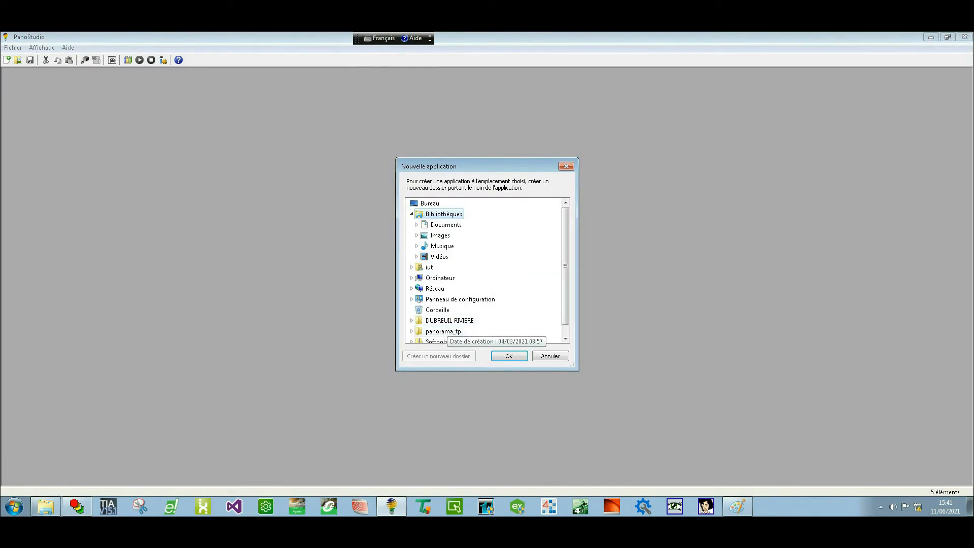
{"action": "double_click", "coordinate": [446, 224]}
{"action": "left_click", "coordinate": [439, 355]}
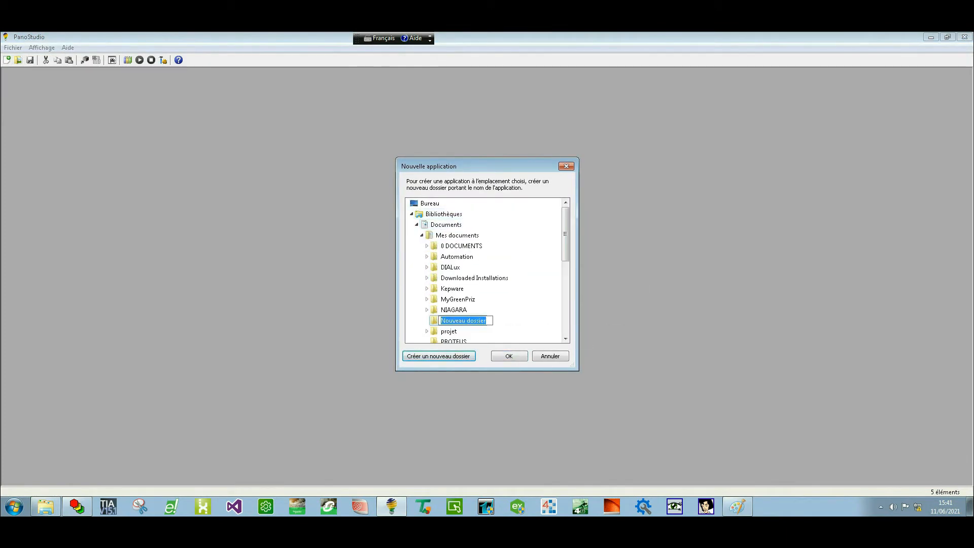
{"action": "type", "text": "nouveau projet"}
{"action": "key", "text": "Return"}
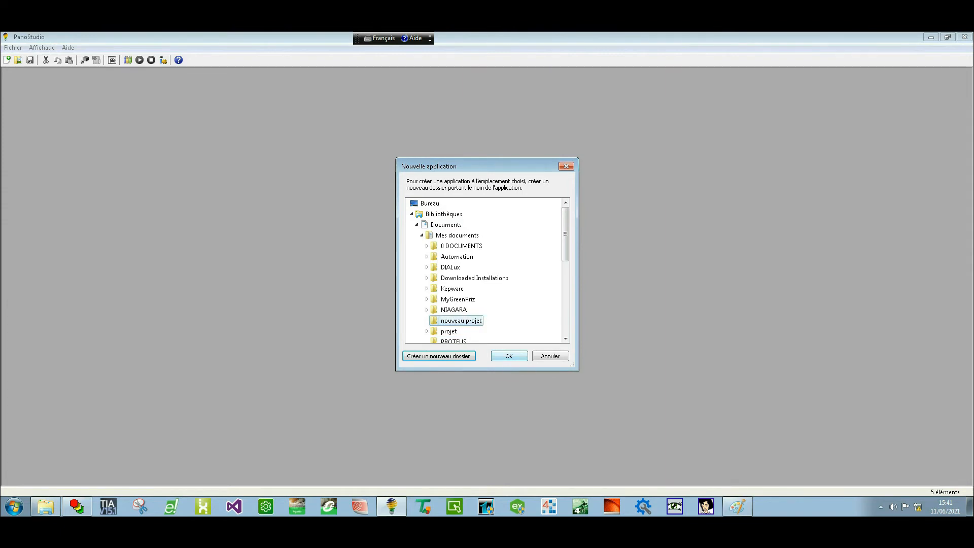
Create the application in nouveau projet as type Panorama E2 with the functional unit Unit1.
{"action": "key", "text": "Return"}
{"action": "key", "text": "Return"}
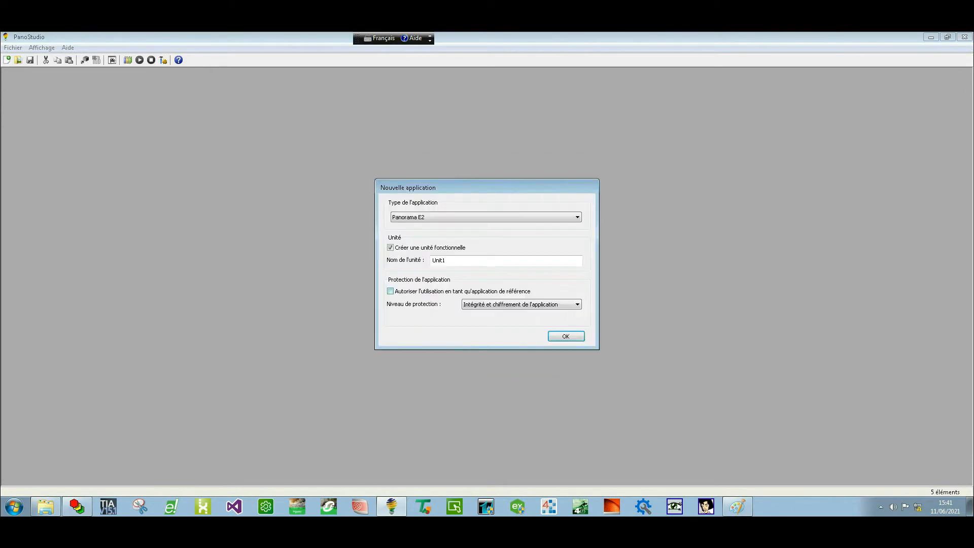
{"action": "key", "text": "Return"}
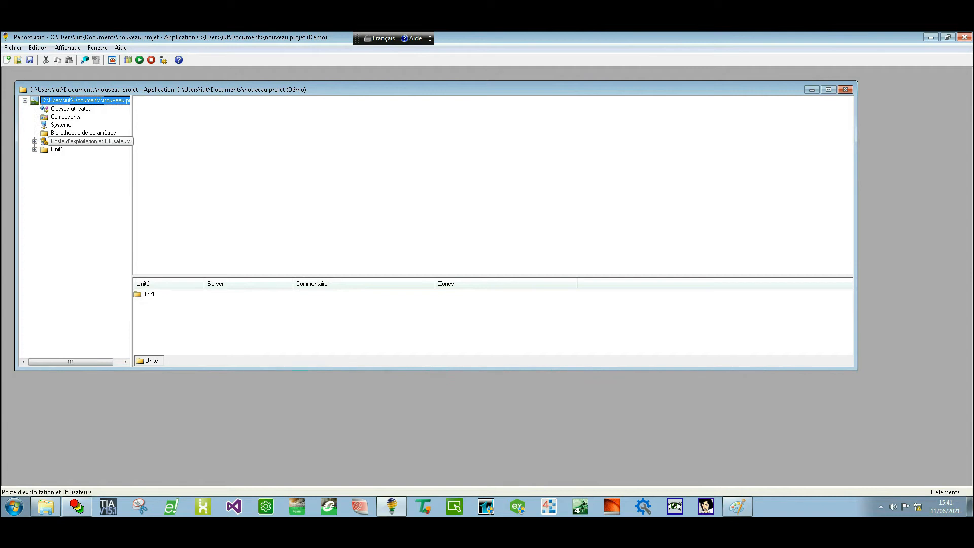
Add a server configuration object (Configuration du serveur) from the MODBUS and telemanagement resources to Système, name it serveur and show its properties.
{"action": "right_click", "coordinate": [40, 124]}
{"action": "key", "text": "Right"}
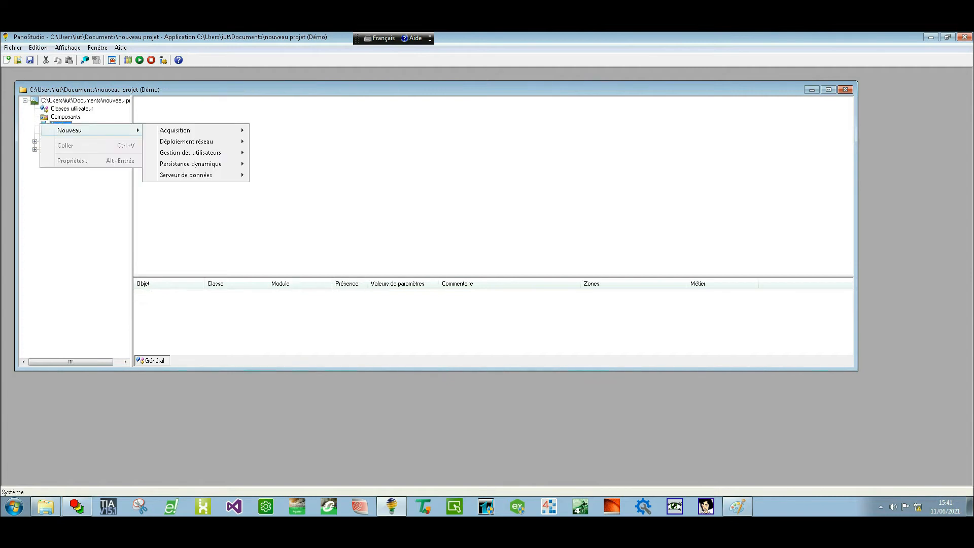
{"action": "key", "text": "Right"}
{"action": "key", "text": "Down"}
{"action": "key", "text": "Down"}
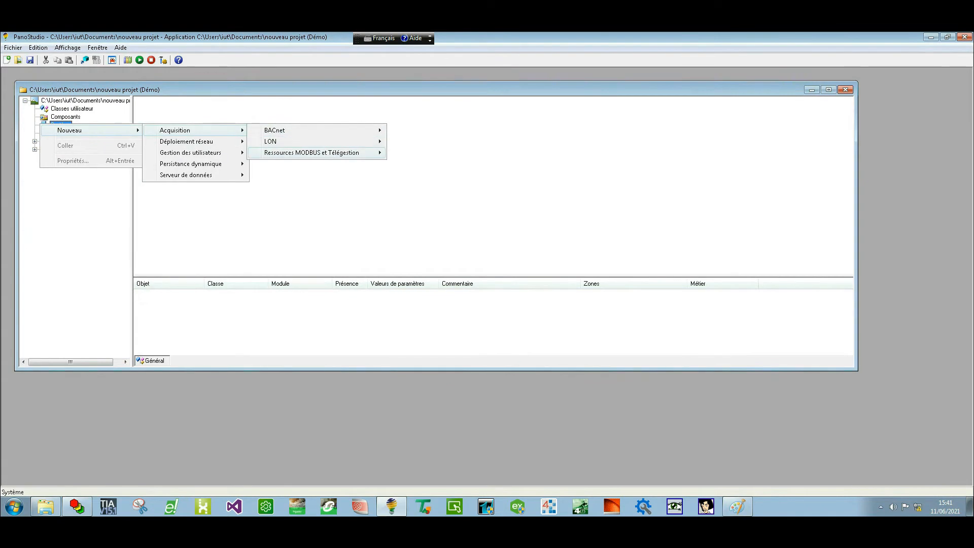
{"action": "key", "text": "Right"}
{"action": "key", "text": "Return"}
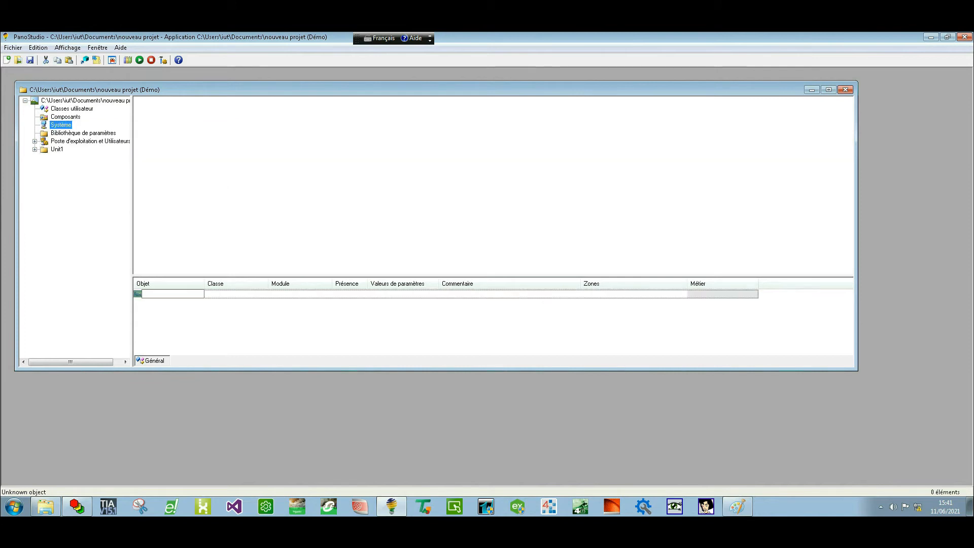
{"action": "type", "text": "serveur"}
{"action": "key", "text": "Return"}
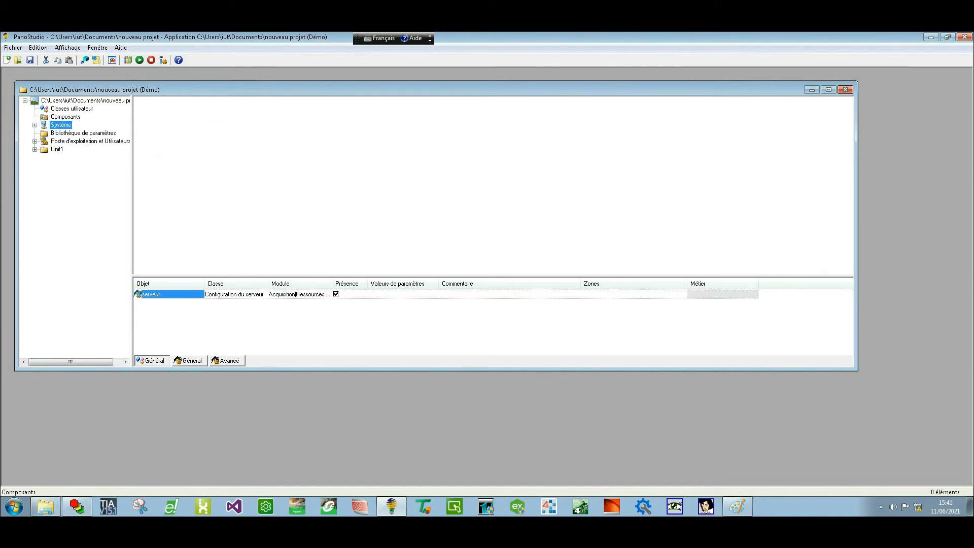
{"action": "left_click", "coordinate": [69, 133]}
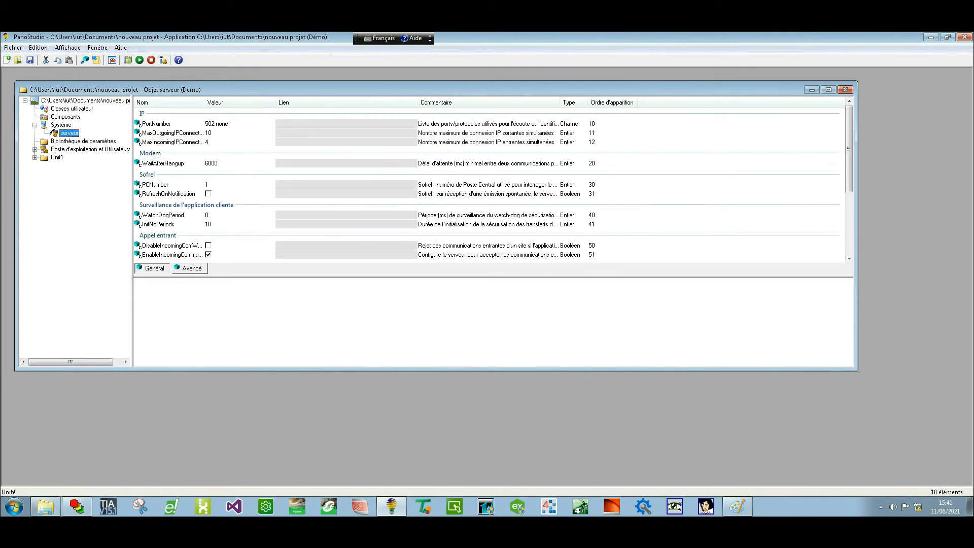
Add a MODBUS IP equipment channel (Canal équipement IP) named automate to Unit1.
{"action": "right_click", "coordinate": [45, 158]}
{"action": "mouse_move", "coordinate": [71, 163]}
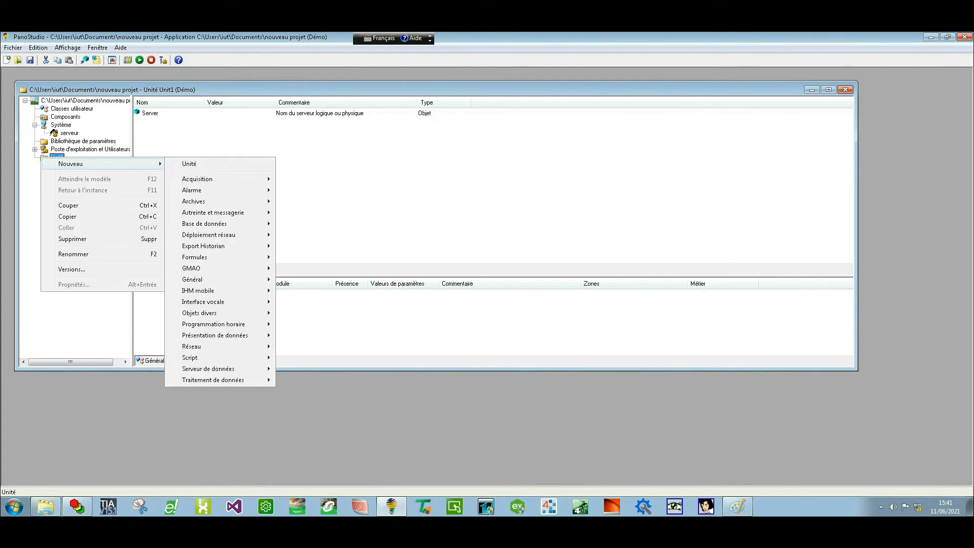
{"action": "mouse_move", "coordinate": [203, 178]}
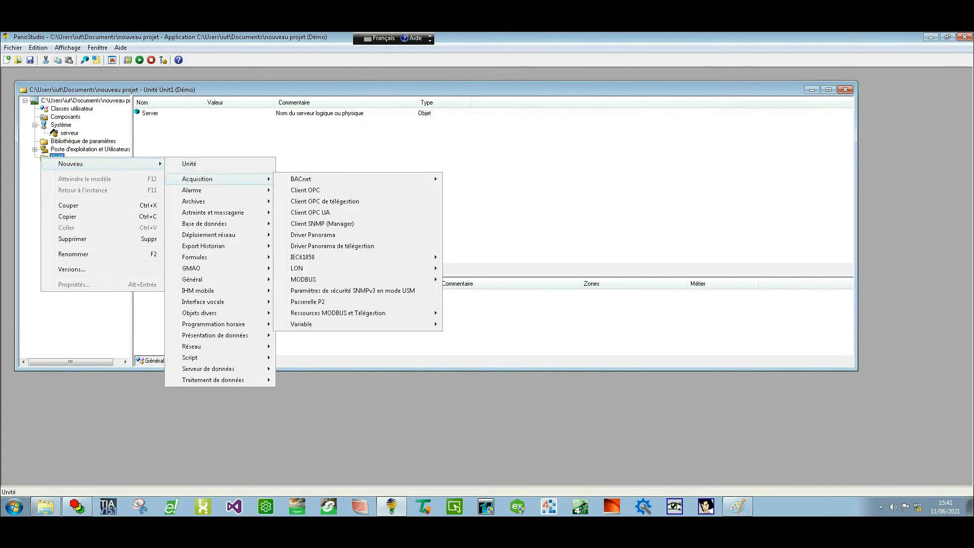
{"action": "mouse_move", "coordinate": [386, 279]}
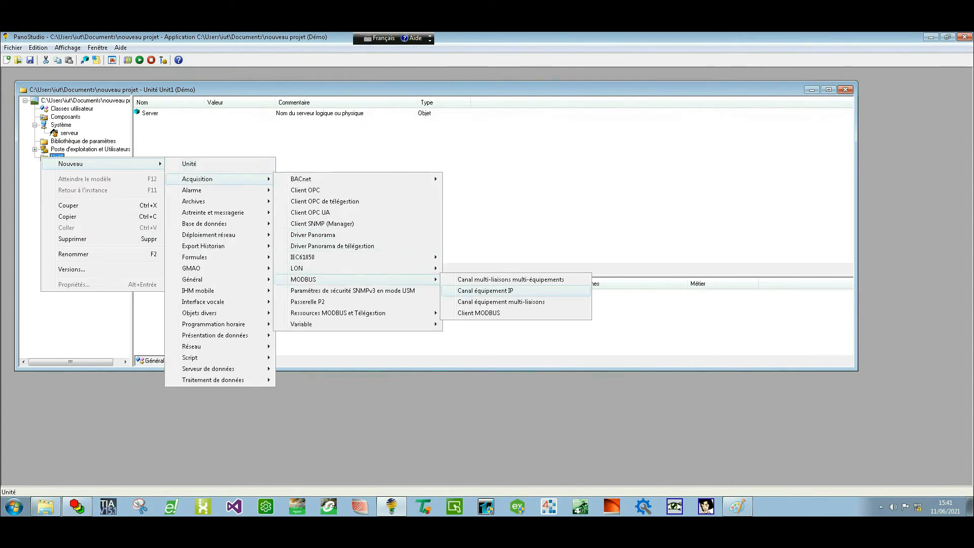
{"action": "left_click", "coordinate": [485, 290]}
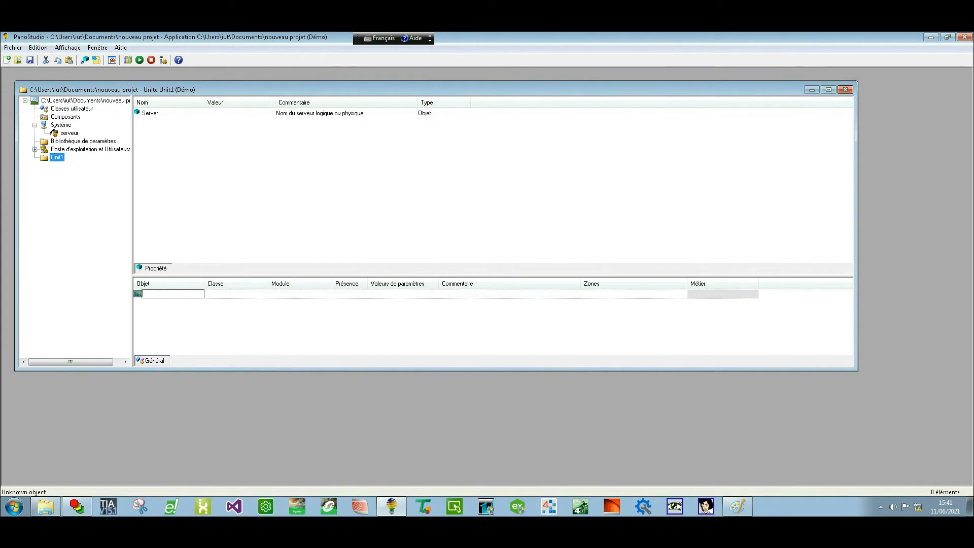
{"action": "type", "text": "automate"}
{"action": "key", "text": "Return"}
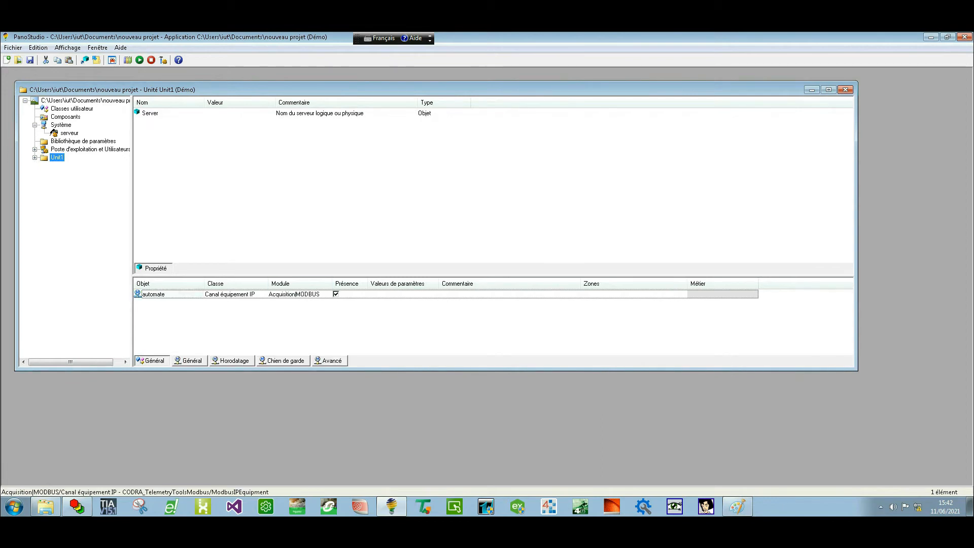
Add an output or internal word table (Table de mots de sortie ou internes) named table under automate.
{"action": "right_click", "coordinate": [46, 164]}
{"action": "mouse_move", "coordinate": [75, 169]}
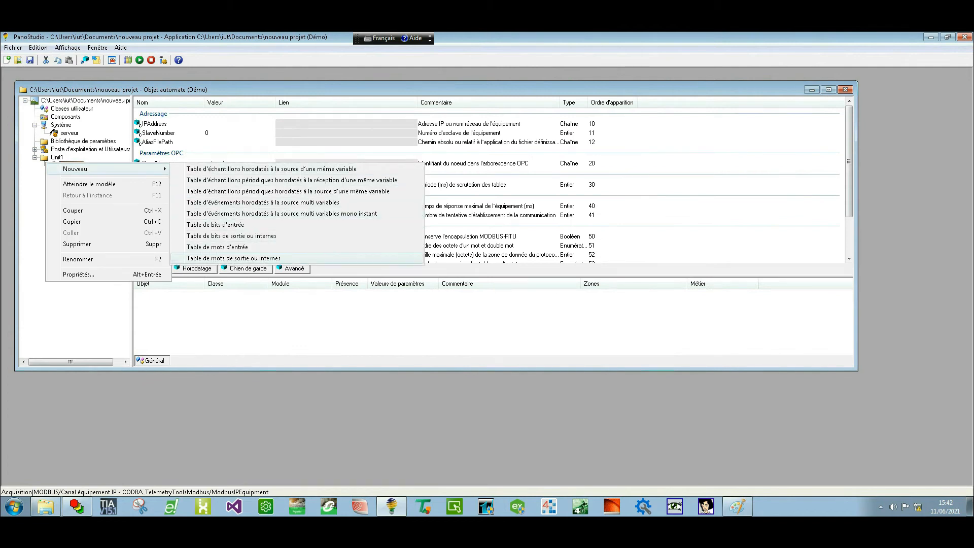
{"action": "left_click", "coordinate": [234, 258]}
{"action": "type", "text": "table"}
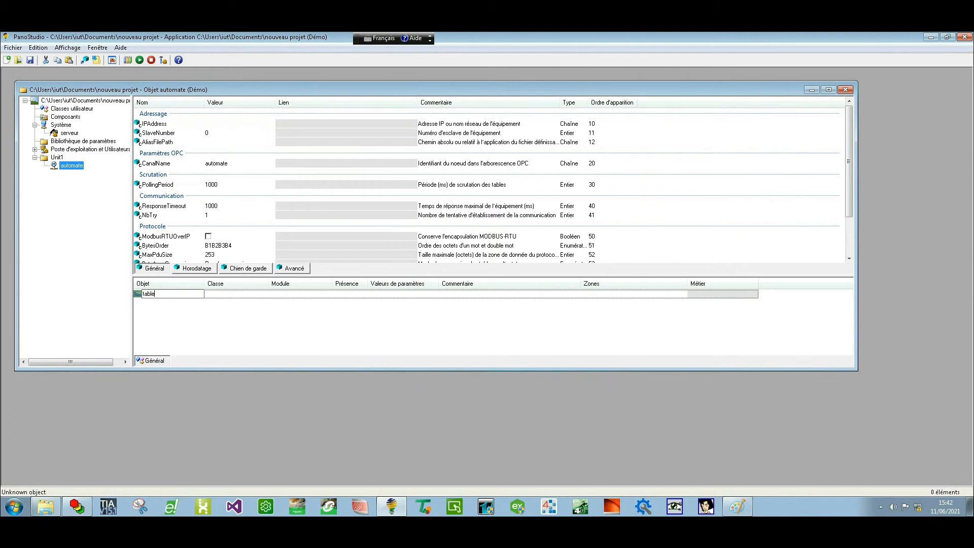
{"action": "key", "text": "Return"}
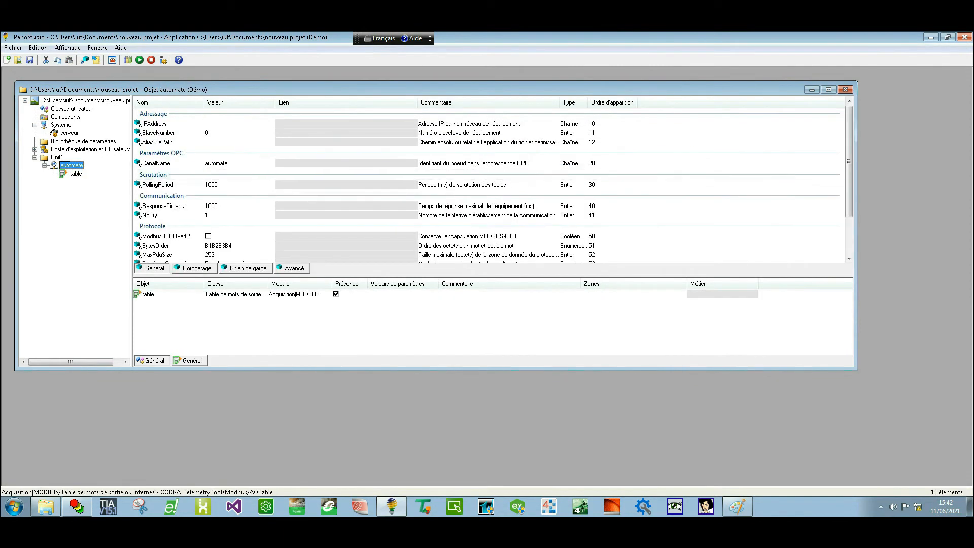
Set the IPAddress property of the automate channel to 200.1.1.111.
{"action": "left_click", "coordinate": [239, 124]}
{"action": "left_click", "coordinate": [239, 123]}
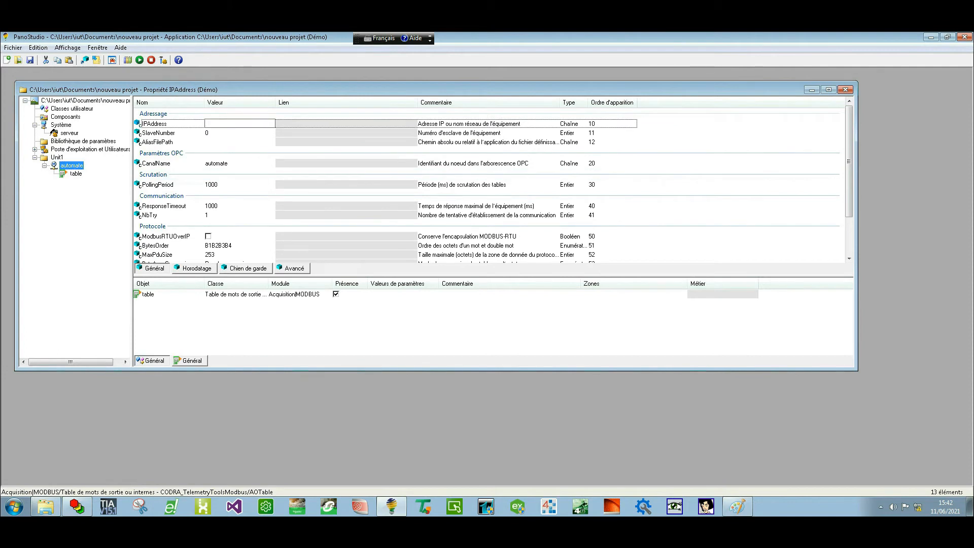
{"action": "type", "text": "200.1.1.111"}
{"action": "key", "text": "Return"}
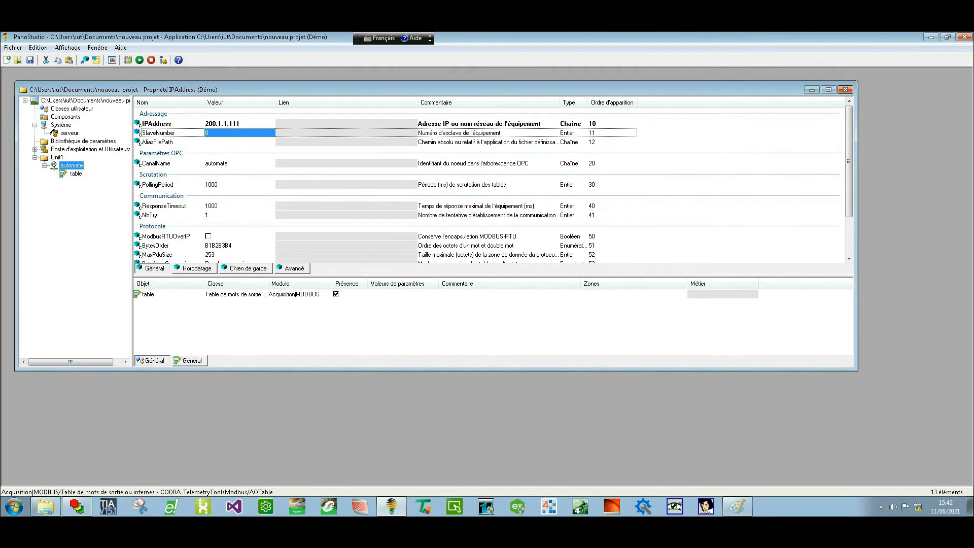
Set the word table's start Address to 12288 and its Length to 30 words.
{"action": "left_click", "coordinate": [76, 174]}
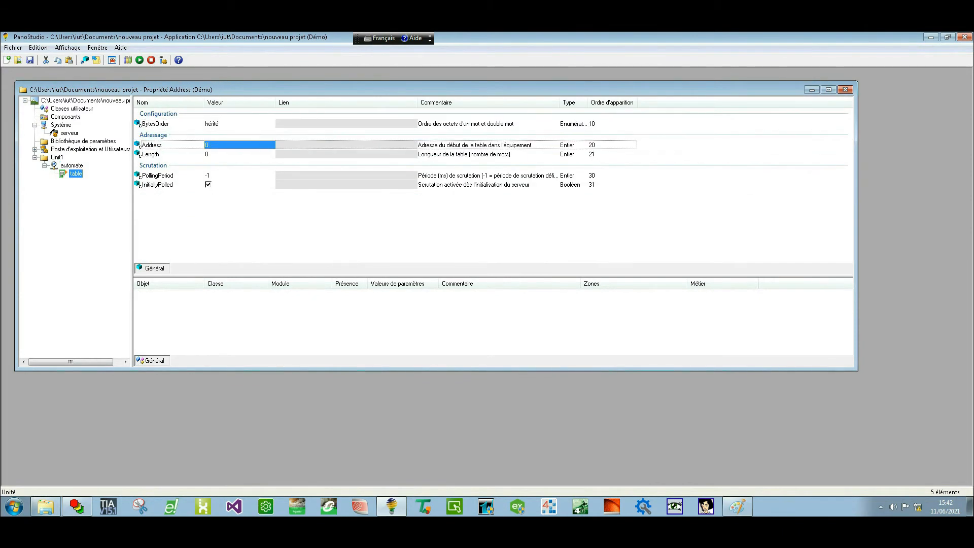
{"action": "left_click", "coordinate": [208, 145]}
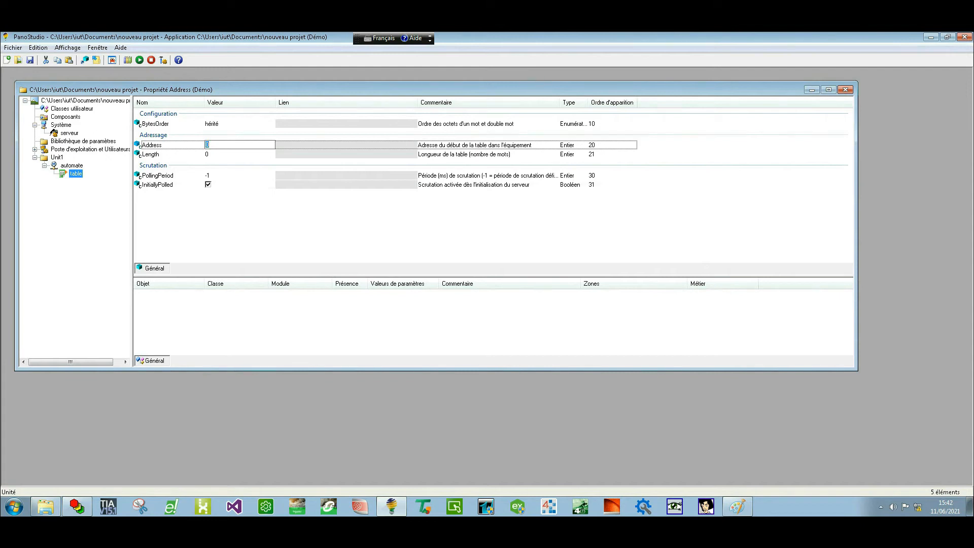
{"action": "type", "text": "12288"}
{"action": "key", "text": "Return"}
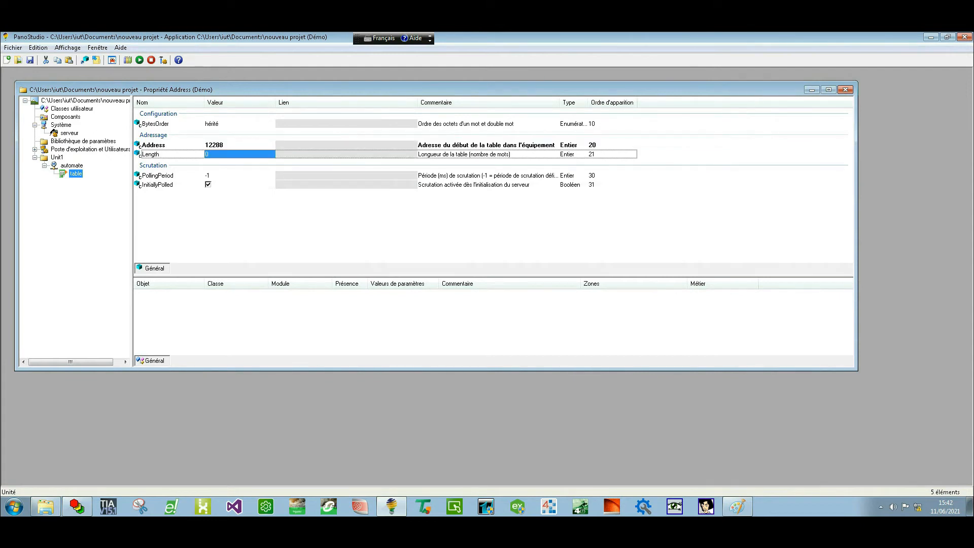
{"action": "type", "text": "30"}
{"action": "key", "text": "Return"}
Add a real variable (Réel) named temperature to the word table.
{"action": "right_click", "coordinate": [60, 172]}
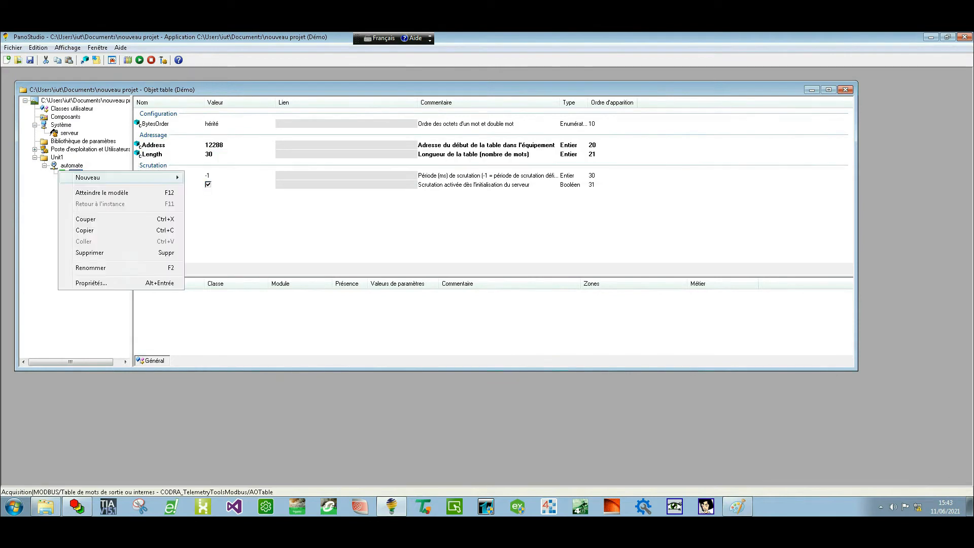
{"action": "mouse_move", "coordinate": [88, 177]}
{"action": "left_click", "coordinate": [205, 311]}
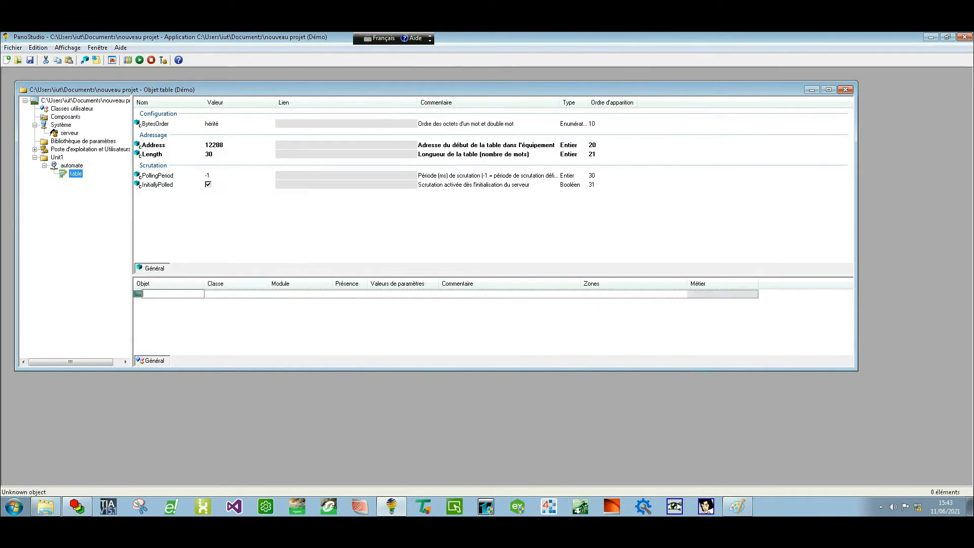
{"action": "type", "text": "temperature"}
{"action": "key", "text": "Return"}
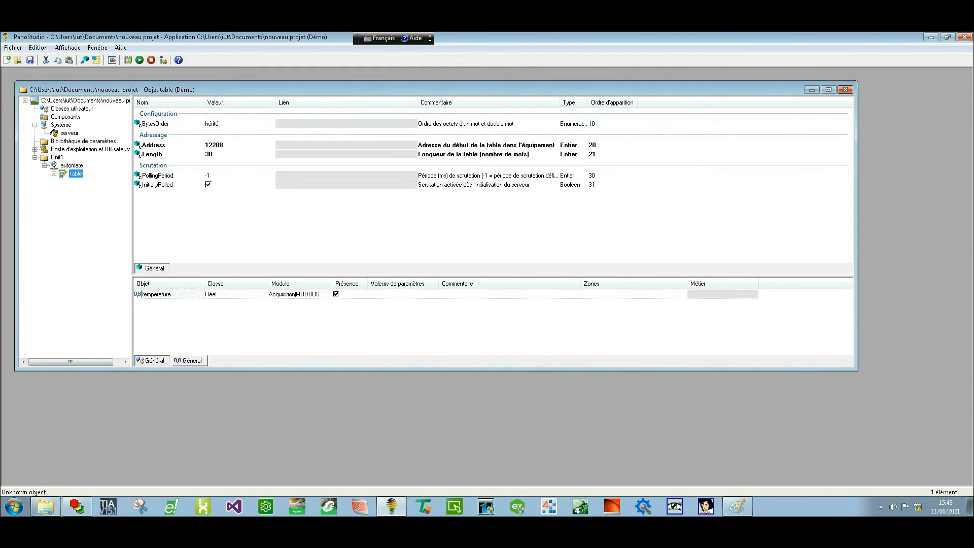
Add a second real variable (Réel) named co2 to the word table.
{"action": "right_click", "coordinate": [60, 174]}
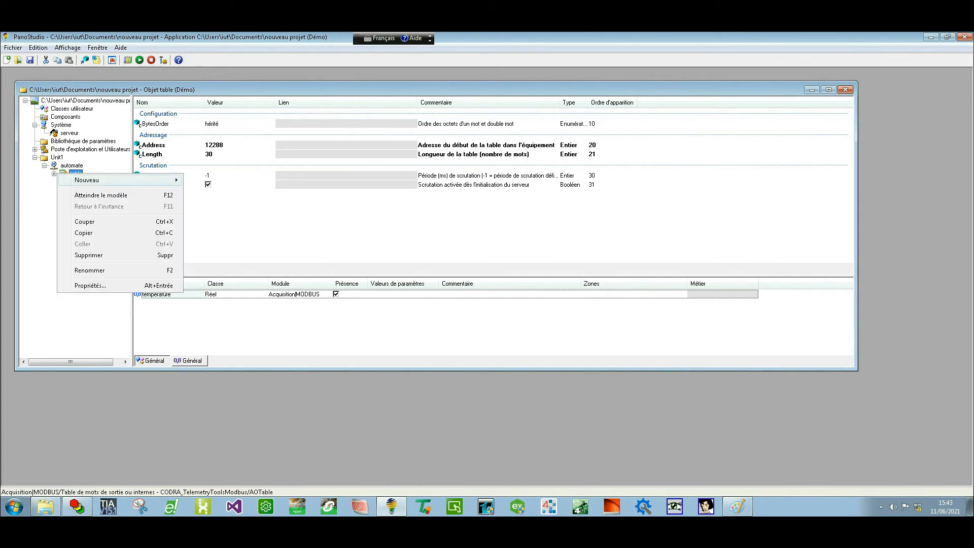
{"action": "mouse_move", "coordinate": [102, 180]}
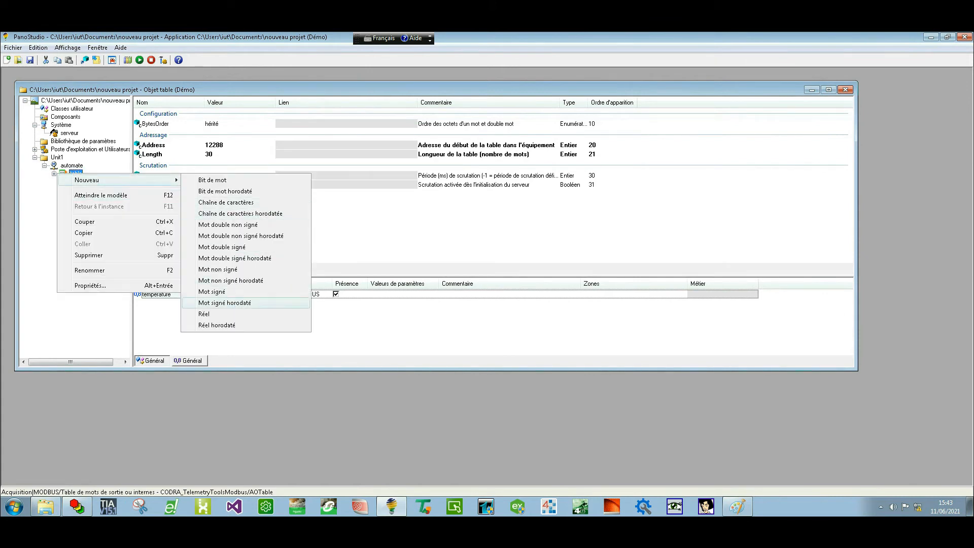
{"action": "left_click", "coordinate": [213, 314]}
{"action": "type", "text": "co"}
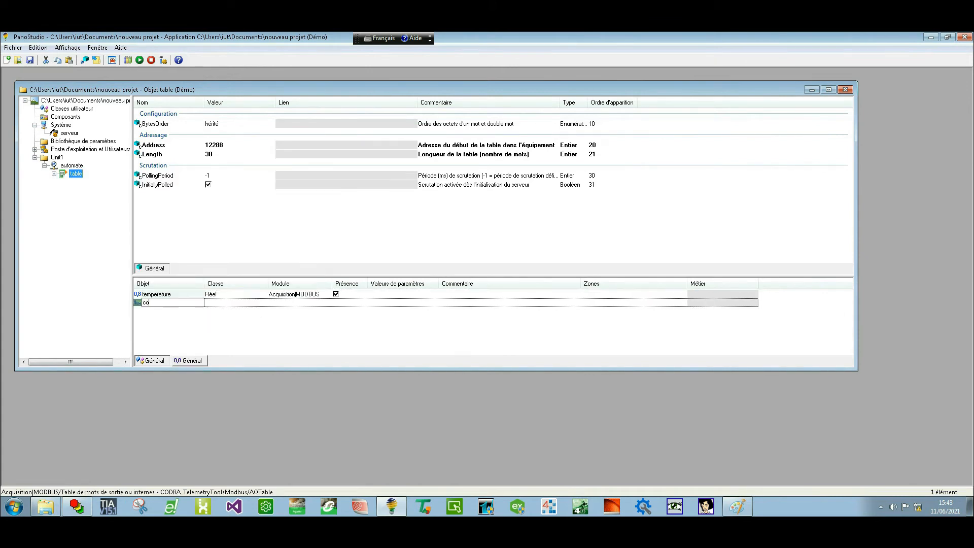
{"action": "type", "text": "2"}
{"action": "key", "text": "Return"}
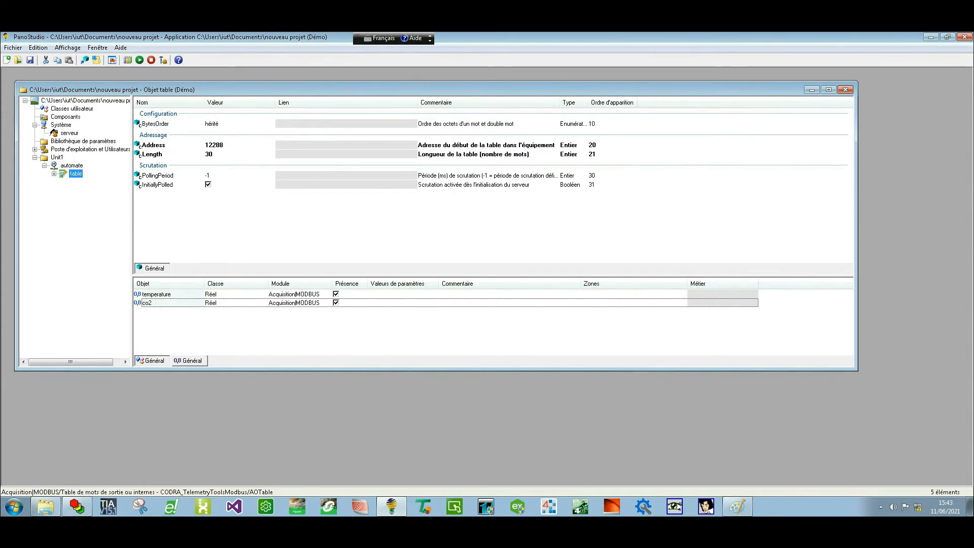
Add a word bit variable (Bit de mot) named led to the word table.
{"action": "right_click", "coordinate": [76, 173]}
{"action": "mouse_move", "coordinate": [101, 178]}
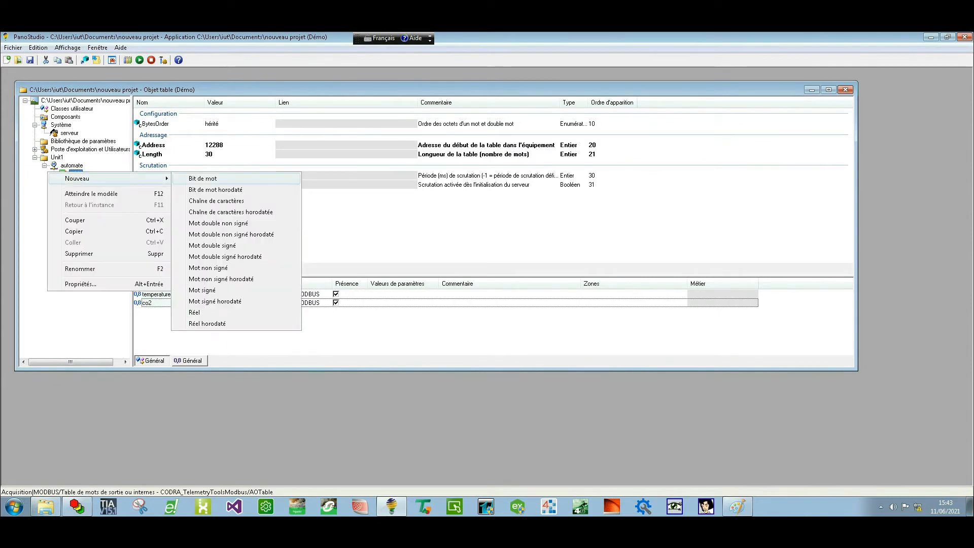
{"action": "left_click", "coordinate": [202, 178]}
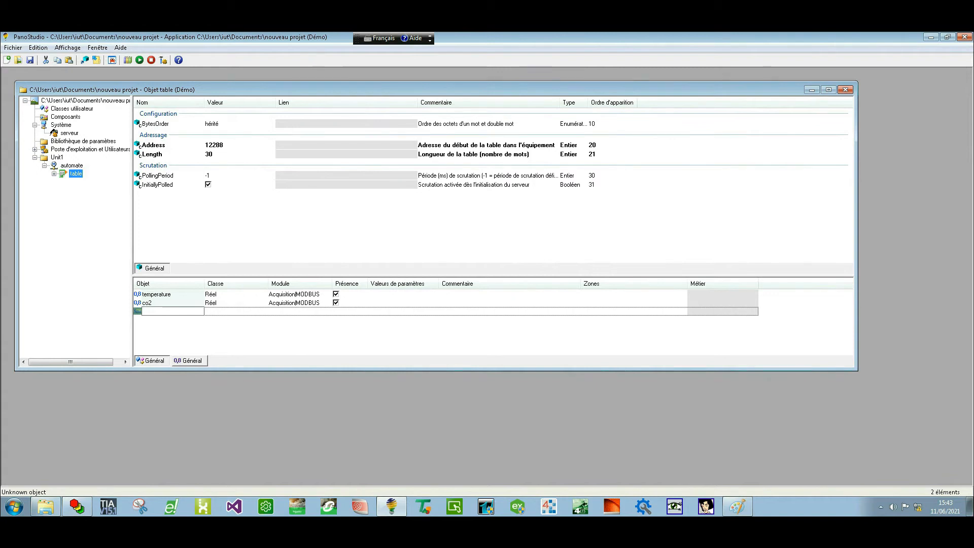
{"action": "type", "text": "led"}
{"action": "key", "text": "Return"}
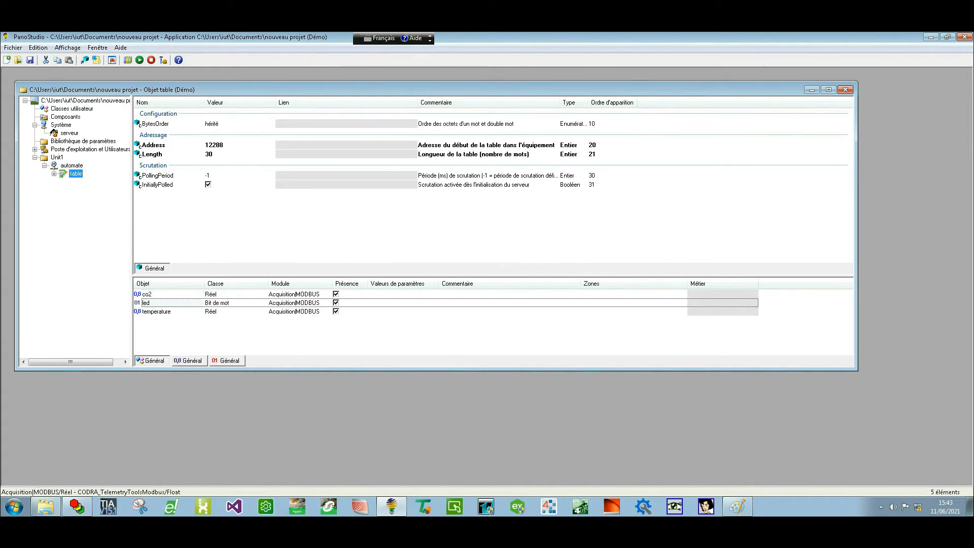
Expand the word table in the tree, check temperature's addressing and set the Index of co2 to 6.
{"action": "left_click", "coordinate": [54, 174]}
{"action": "left_click", "coordinate": [94, 198]}
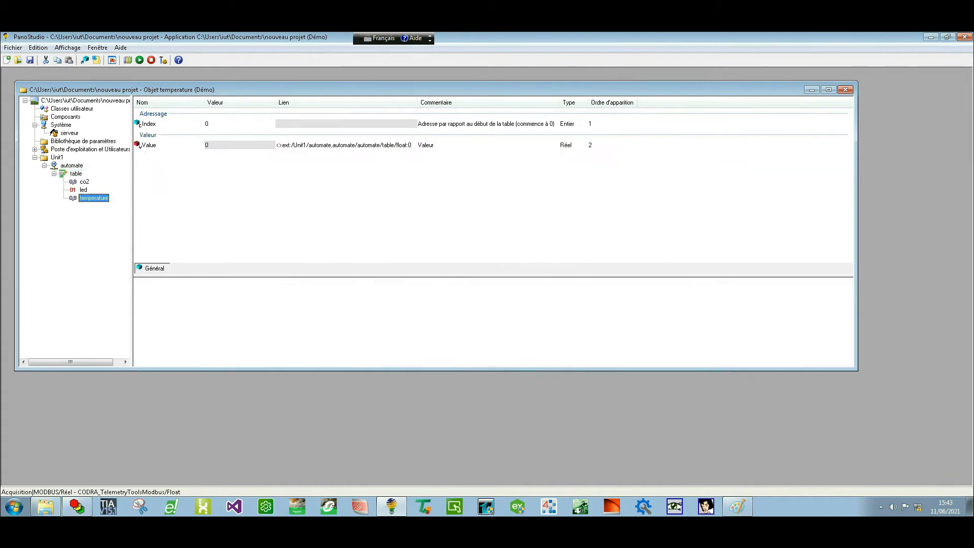
{"action": "left_click", "coordinate": [84, 182]}
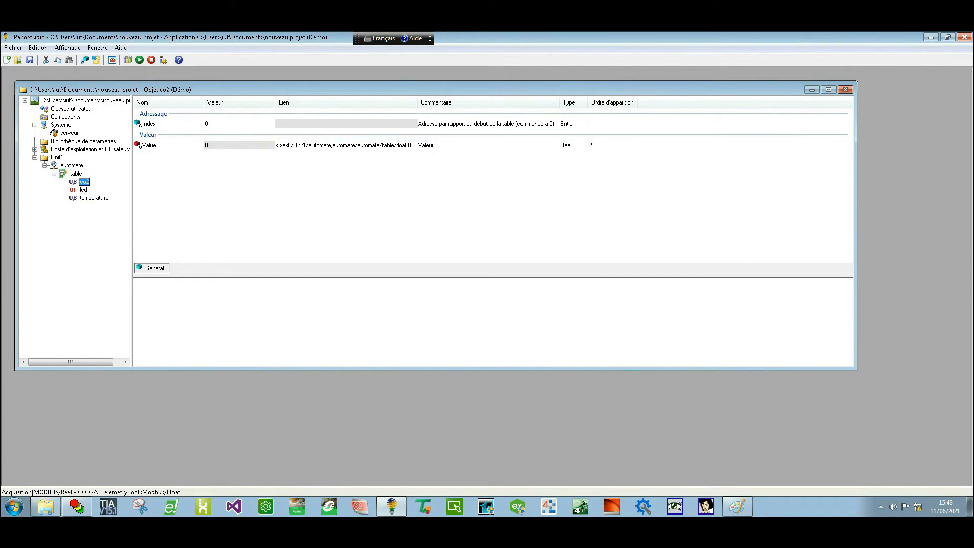
{"action": "left_click", "coordinate": [239, 123]}
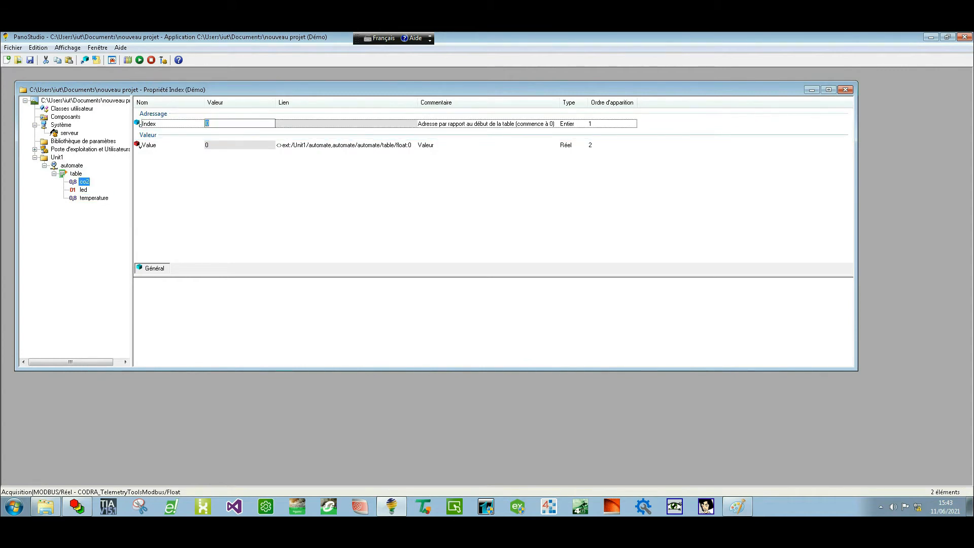
{"action": "type", "text": "6"}
{"action": "key", "text": "Return"}
{"action": "key", "text": "Escape"}
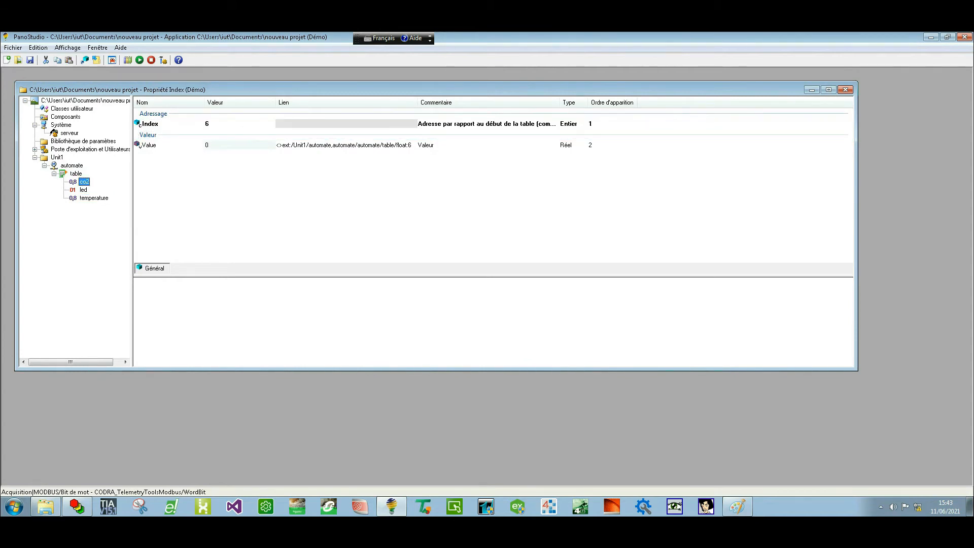
Set the Index of the led word bit to 2.
{"action": "left_click", "coordinate": [83, 190]}
{"action": "left_click", "coordinate": [207, 123]}
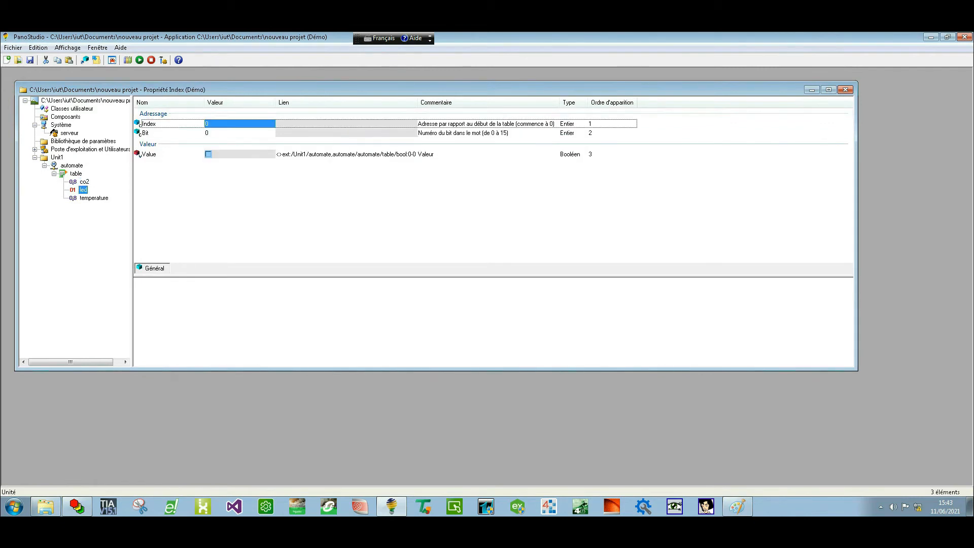
{"action": "type", "text": "2"}
{"action": "key", "text": "Return"}
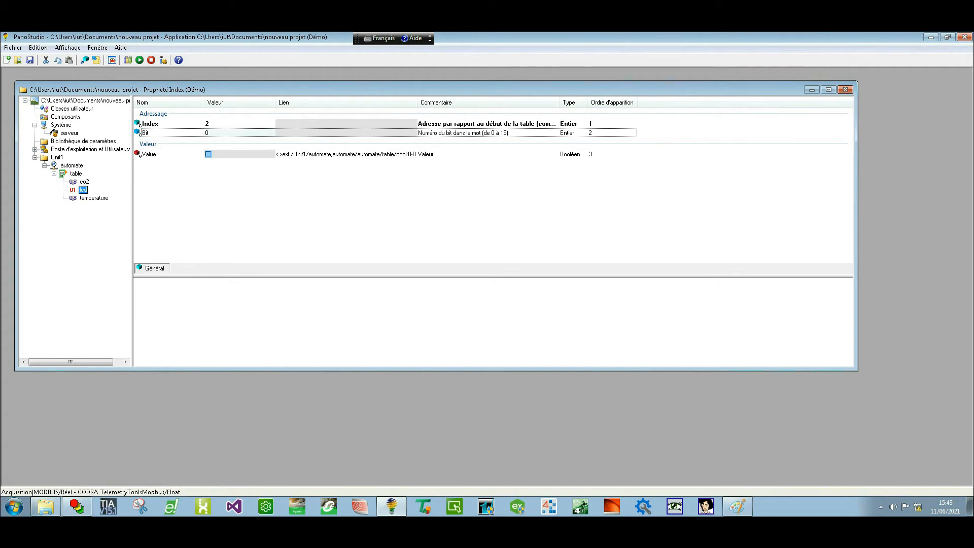
Add a general view object (Vue) named vue_principale to Unit1.
{"action": "right_click", "coordinate": [57, 157]}
{"action": "mouse_move", "coordinate": [102, 167]}
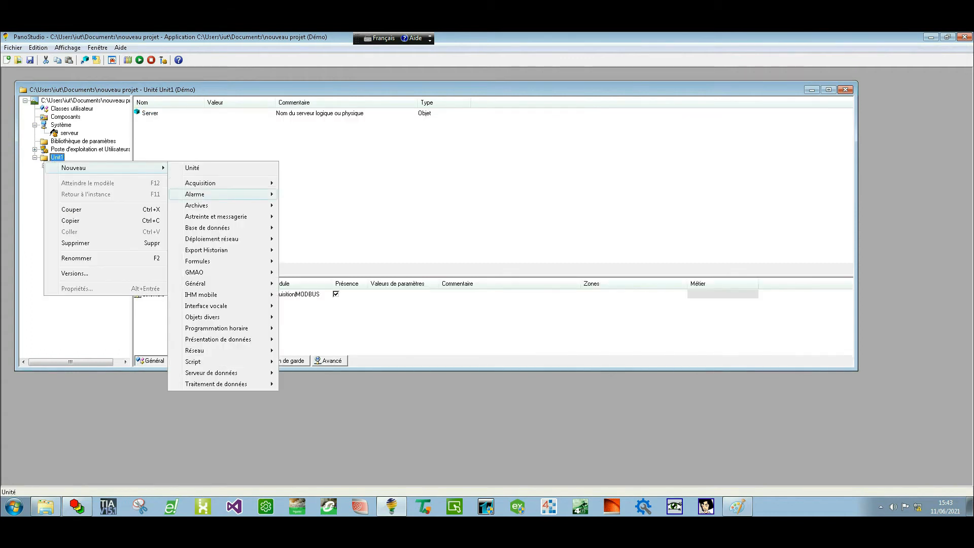
{"action": "mouse_move", "coordinate": [223, 284]}
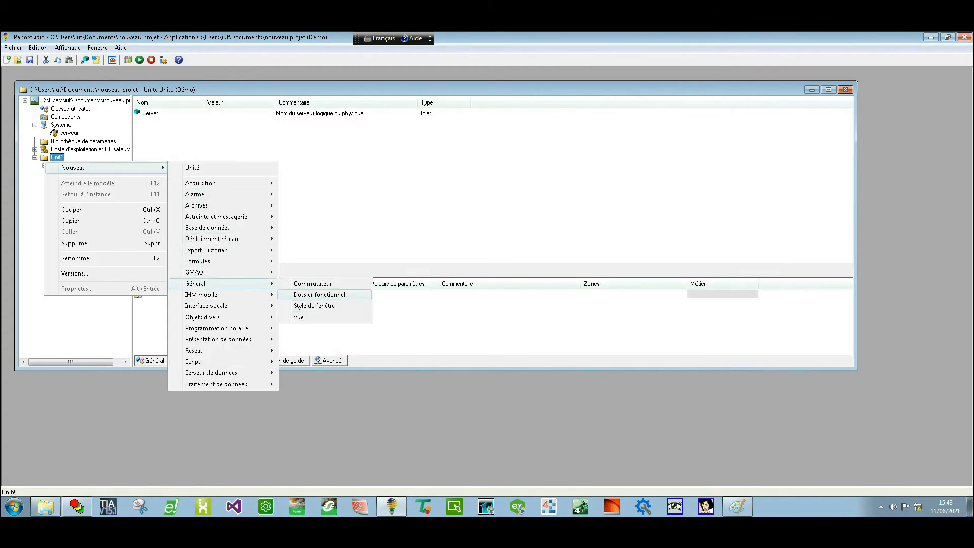
{"action": "key", "text": "Escape"}
{"action": "key", "text": "Escape"}
{"action": "key", "text": "Escape"}
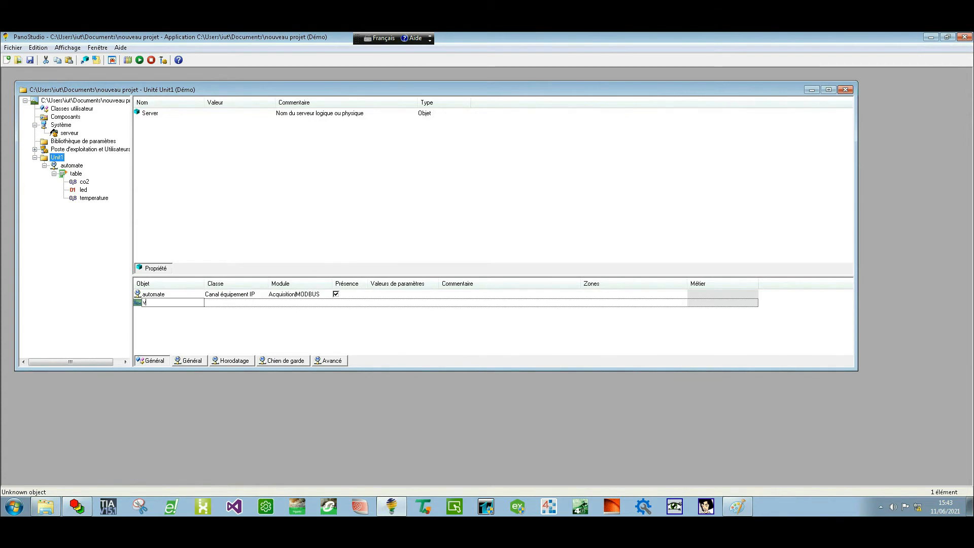
{"action": "key", "text": "BackSpace"}
{"action": "type", "text": "e_principale"}
{"action": "key", "text": "Return"}
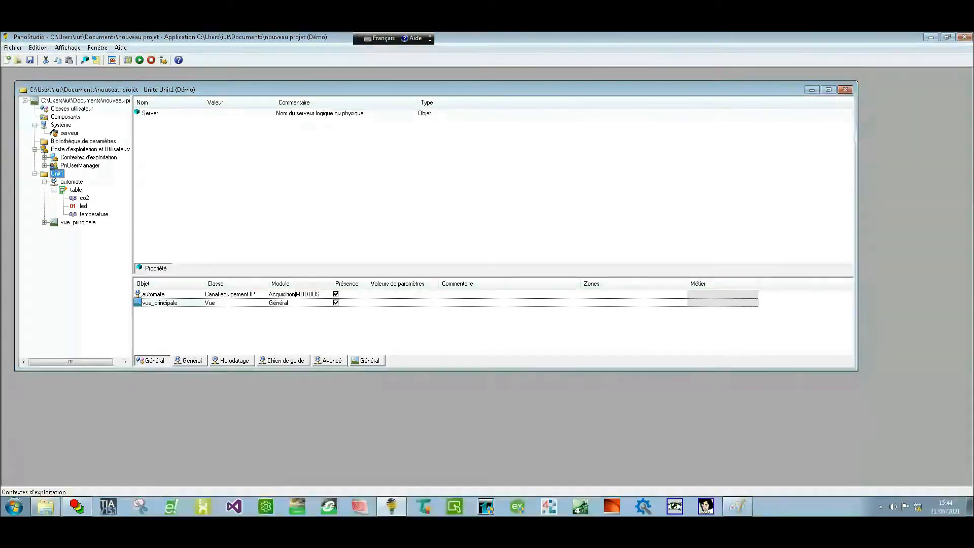
Set the MainView of the Default operating context to /Unit1/vue_principale.
{"action": "left_click", "coordinate": [34, 150]}
{"action": "right_click", "coordinate": [62, 166]}
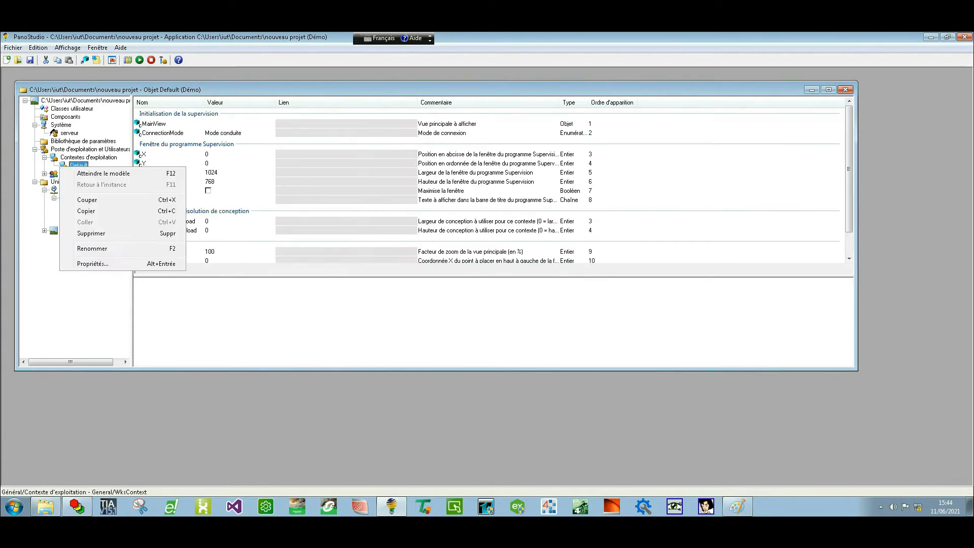
{"action": "left_click", "coordinate": [238, 124]}
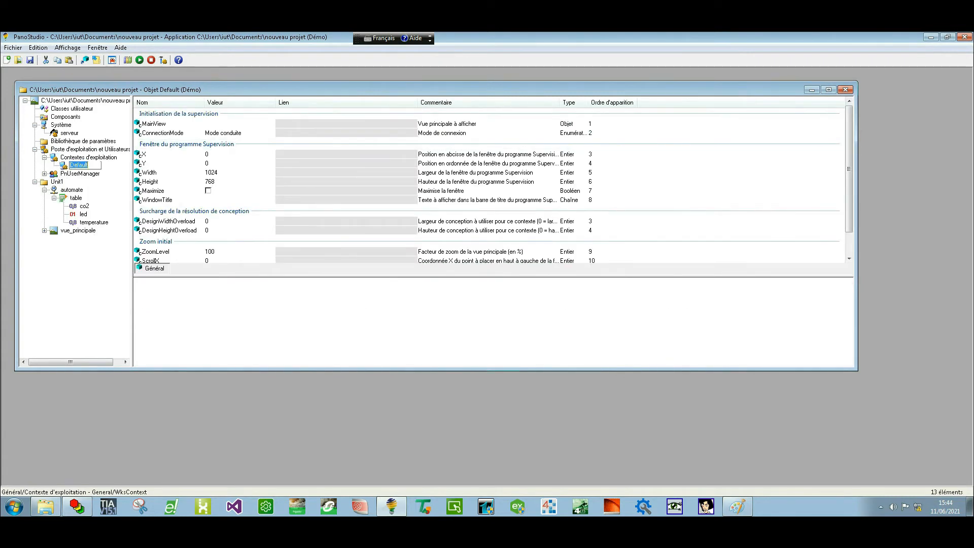
{"action": "double_click", "coordinate": [239, 124]}
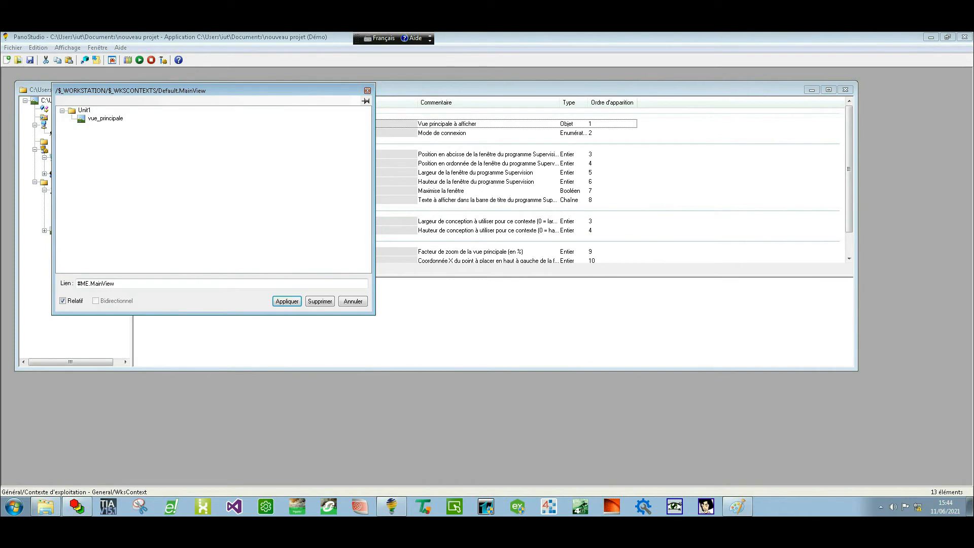
{"action": "left_click", "coordinate": [105, 118]}
{"action": "left_click", "coordinate": [286, 301]}
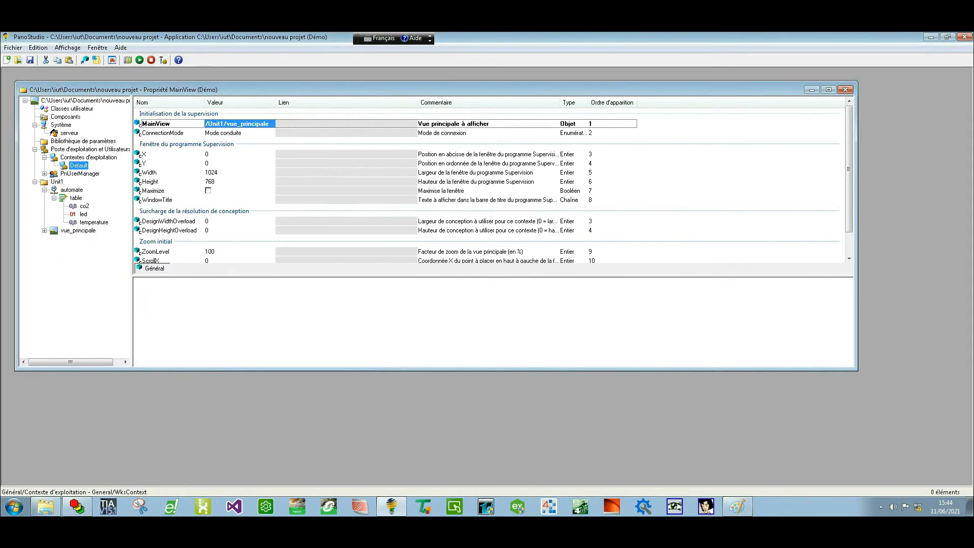
Open vue_principale in the graphic editor and check which element types can be added to it.
{"action": "double_click", "coordinate": [78, 230]}
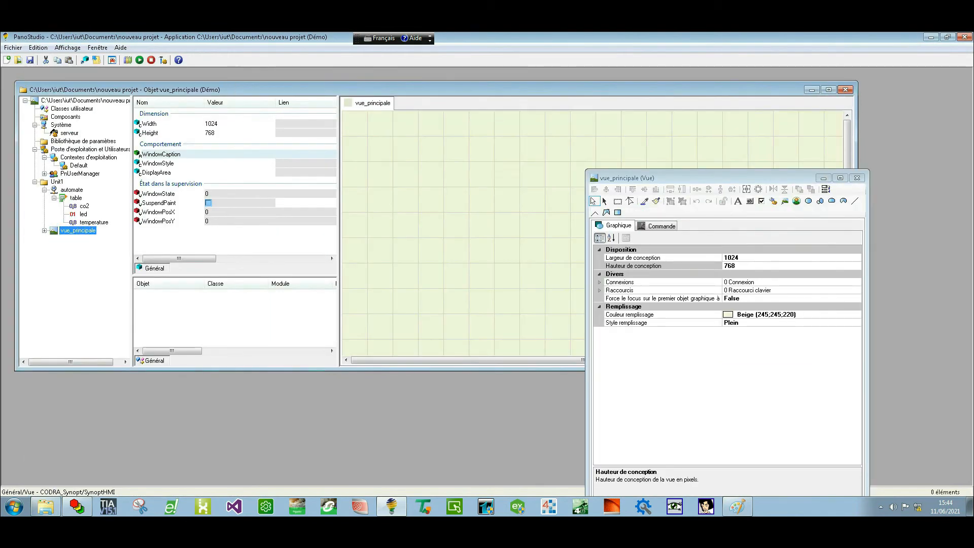
{"action": "right_click", "coordinate": [519, 227]}
{"action": "mouse_move", "coordinate": [563, 233]}
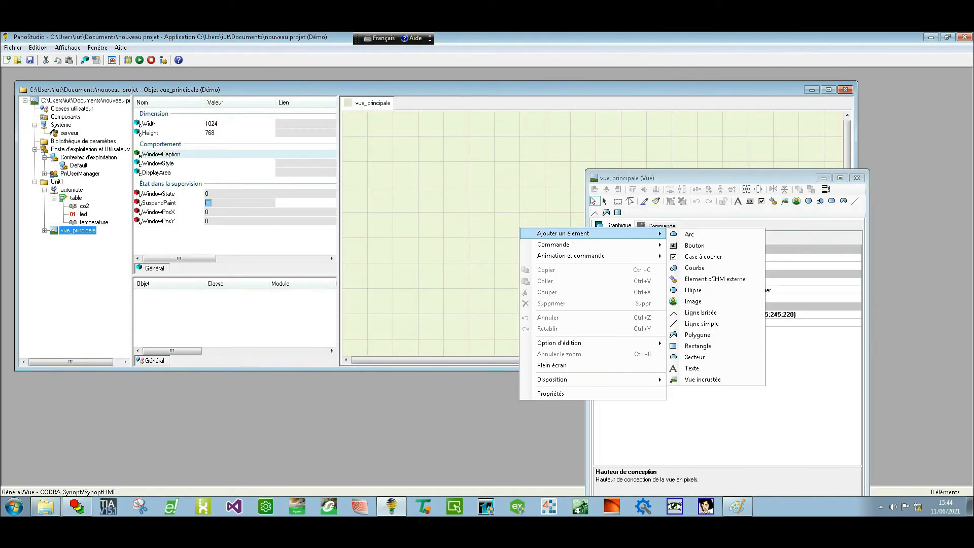
{"action": "left_click", "coordinate": [457, 190]}
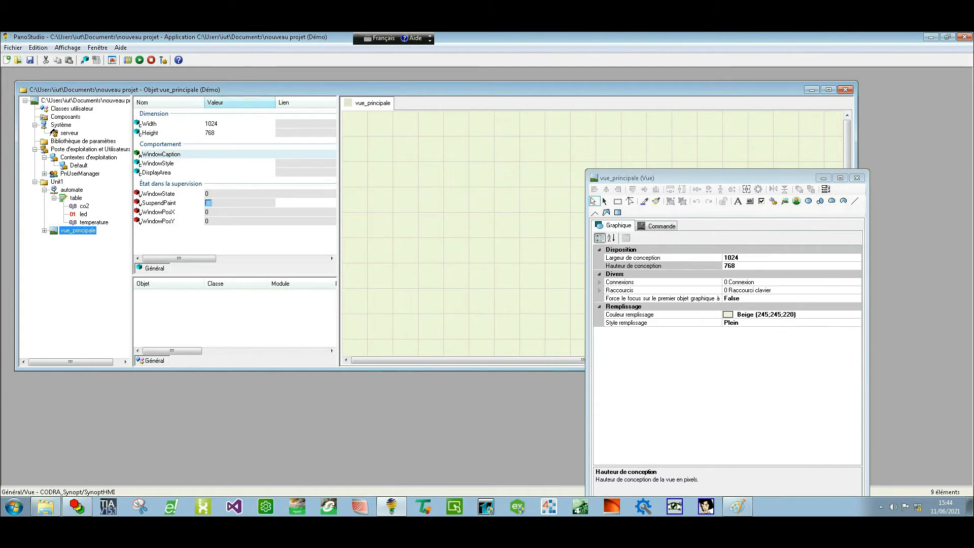
Open the panorama application file from the REF-Library folder and dismiss the licence message.
{"action": "left_click", "coordinate": [128, 60]}
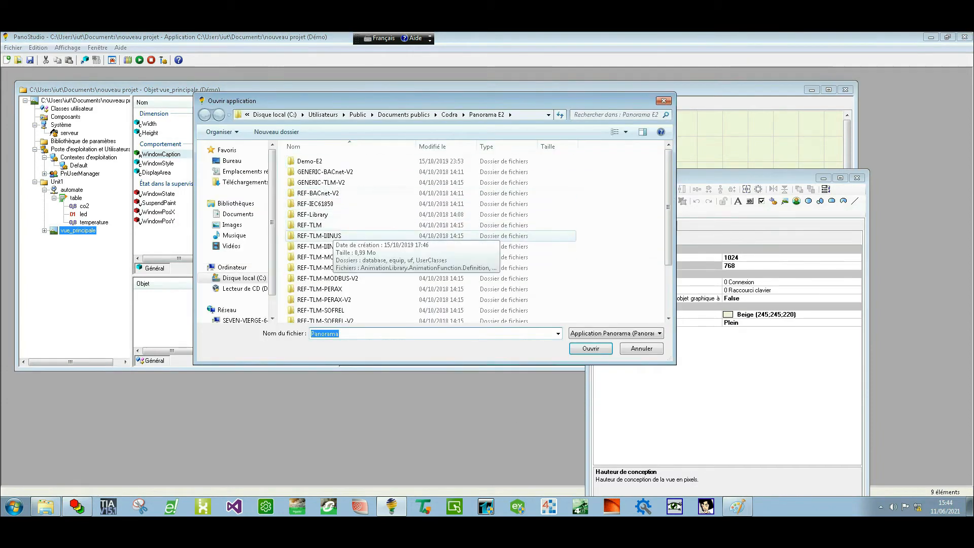
{"action": "left_click", "coordinate": [312, 214]}
{"action": "key", "text": "Return"}
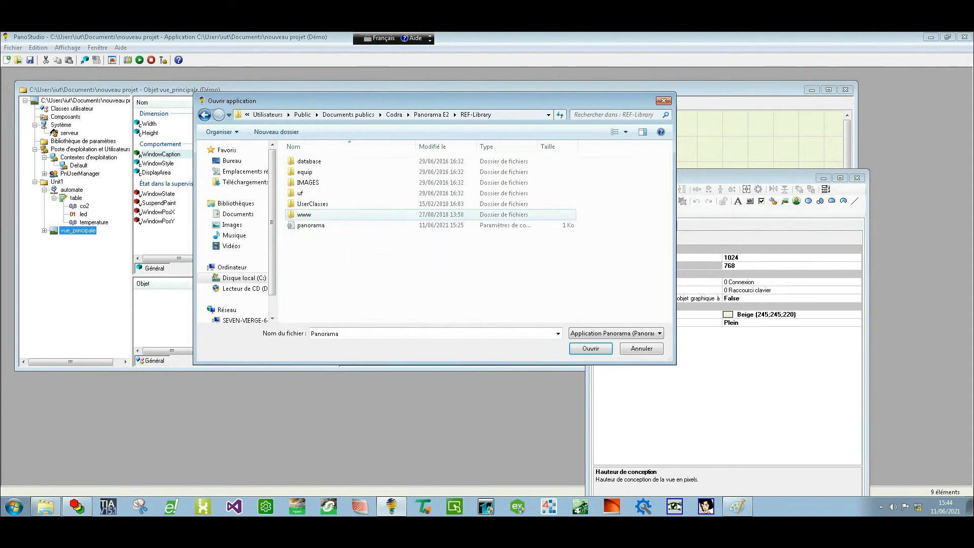
{"action": "double_click", "coordinate": [311, 225]}
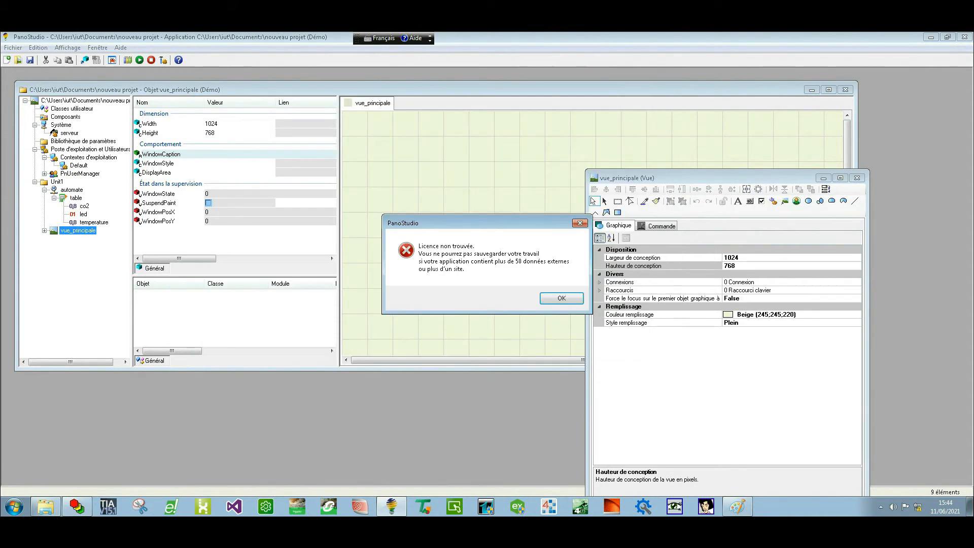
{"action": "key", "text": "Return"}
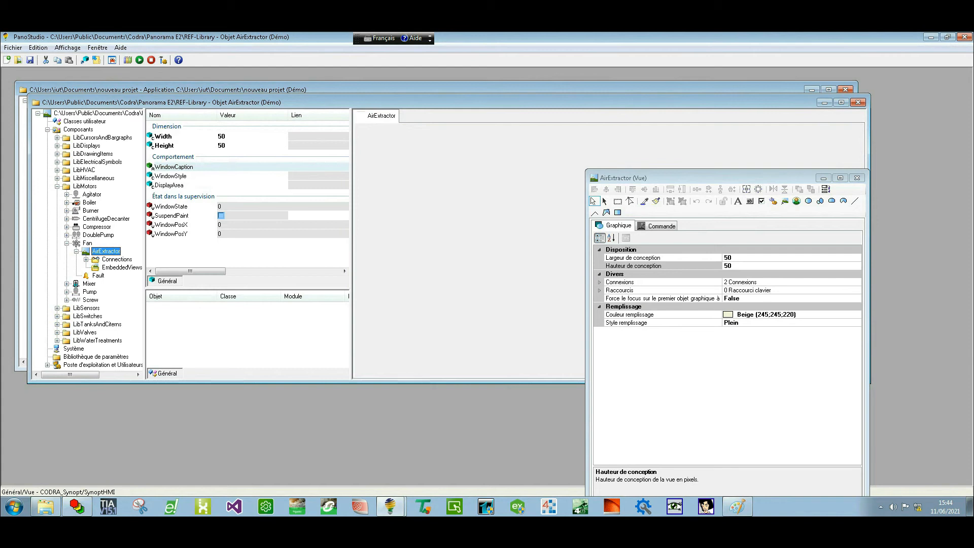
Copy the AirExtractor fan graphic from the REF-Library application and paste it into vue_principale.
{"action": "left_click_drag", "start_coordinate": [457, 102], "coordinate": [218, 216]}
{"action": "left_click_drag", "start_coordinate": [329, 331], "coordinate": [408, 406]}
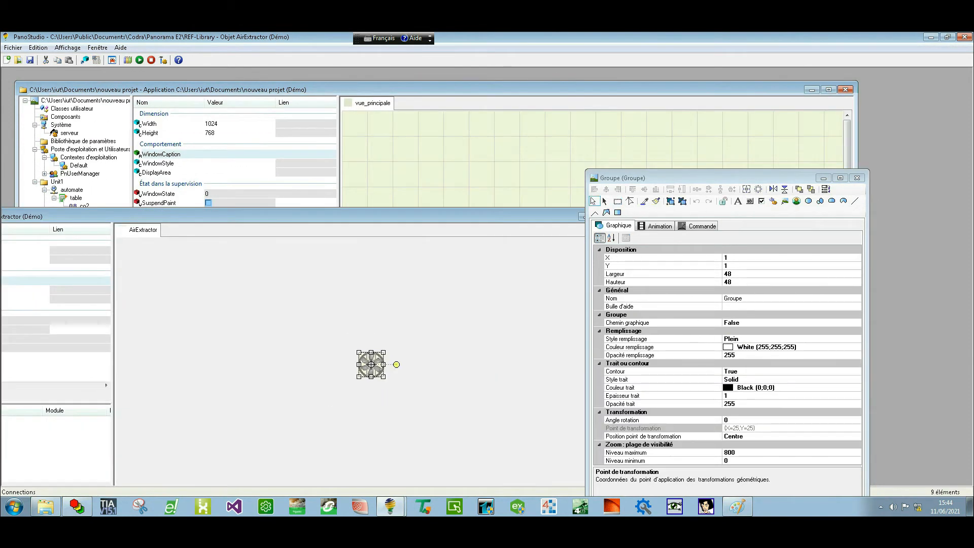
{"action": "left_click", "coordinate": [431, 158]}
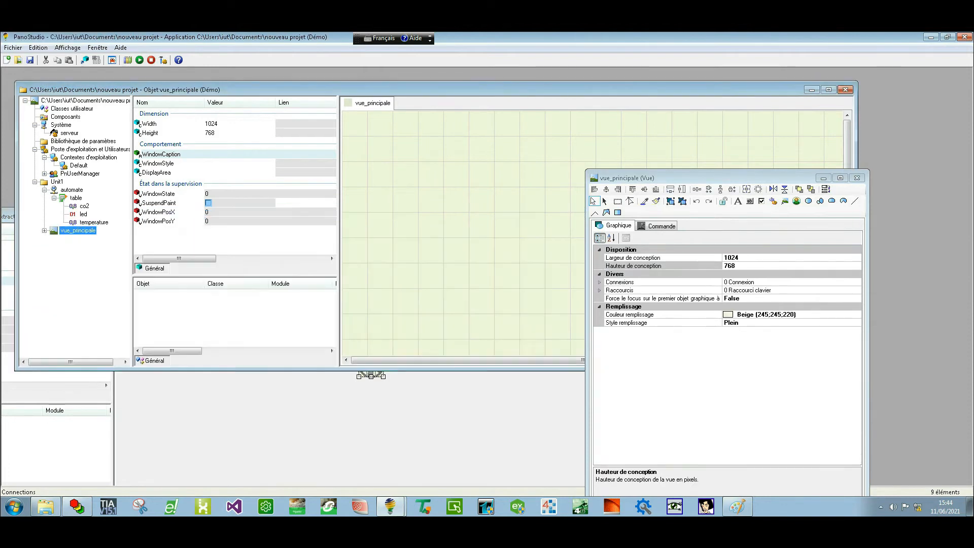
{"action": "key", "text": "ctrl+v"}
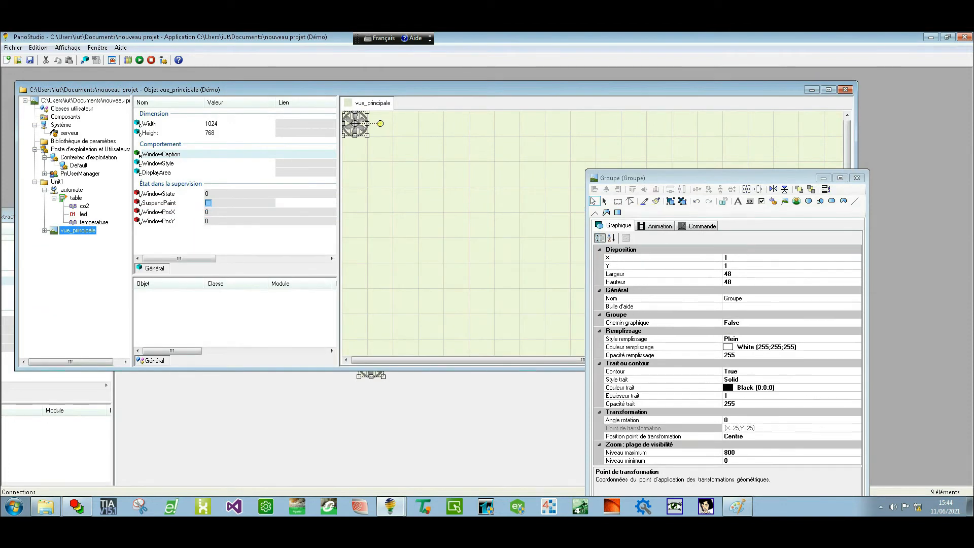
Enlarge the pasted fan to about 145 × 145 at about X 268, Y 221, and close the REF-Library window.
{"action": "left_click_drag", "start_coordinate": [367, 135], "coordinate": [416, 184]}
{"action": "left_click_drag", "start_coordinate": [379, 151], "coordinate": [513, 262]}
{"action": "left_click", "coordinate": [497, 410]}
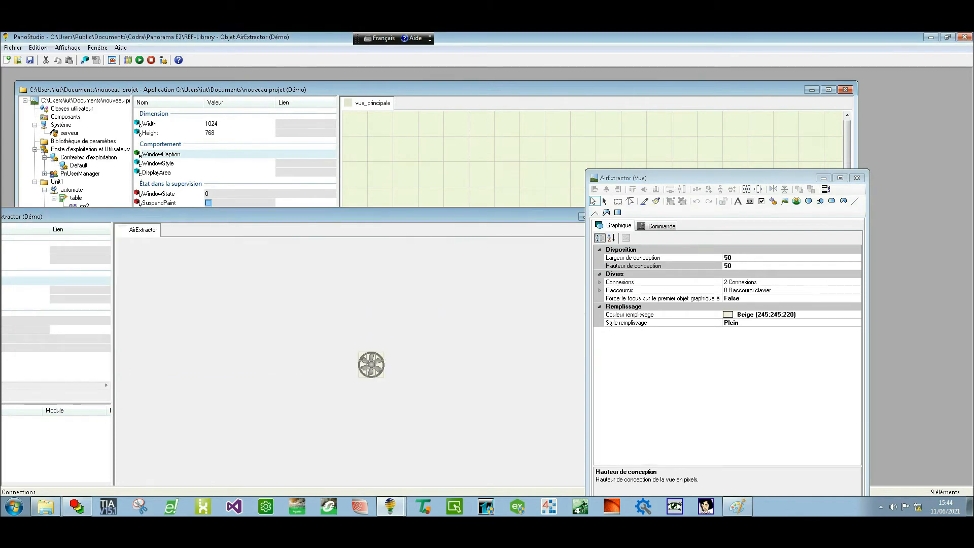
{"action": "left_click_drag", "start_coordinate": [581, 216], "coordinate": [563, 214]}
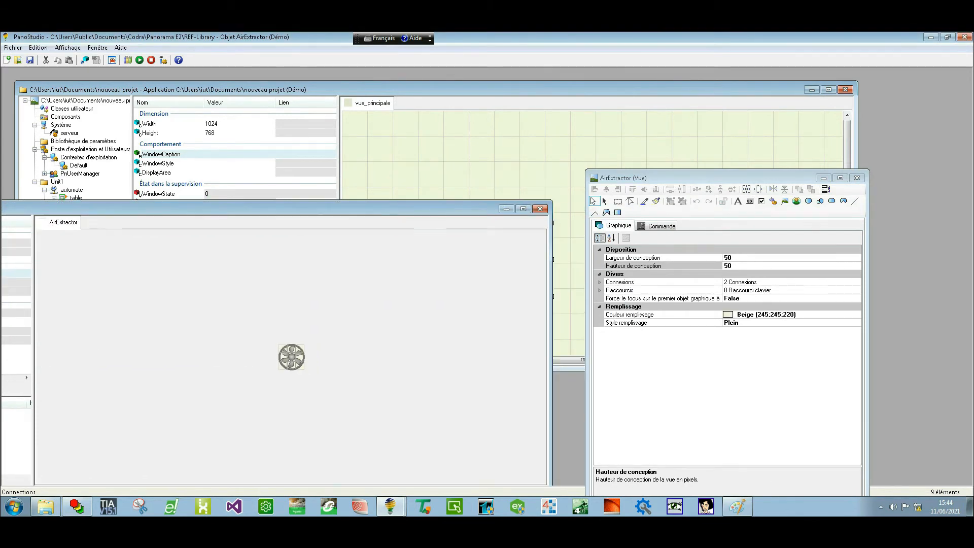
{"action": "left_click", "coordinate": [582, 215]}
{"action": "left_click", "coordinate": [514, 259]}
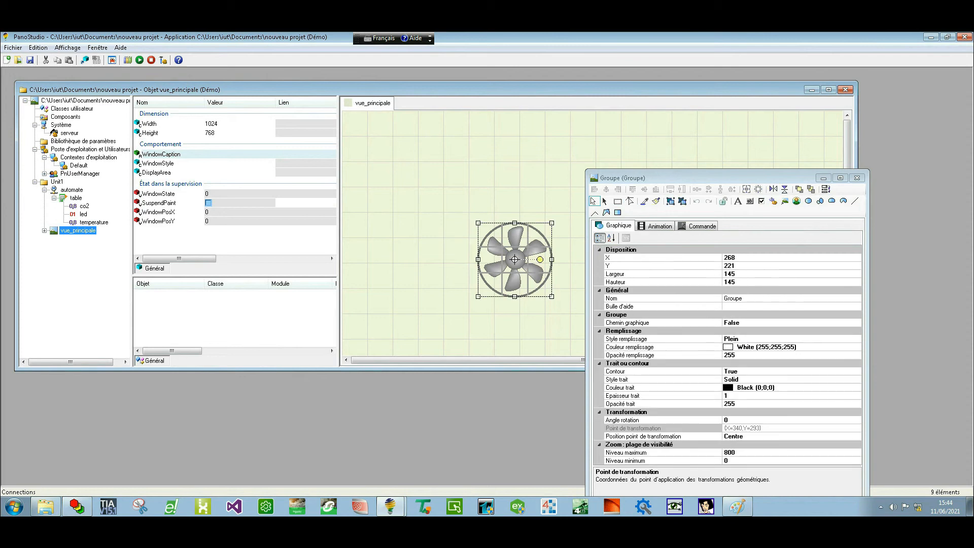
Select the whole fan group and examine its element hierarchy.
{"action": "left_click_drag", "start_coordinate": [436, 193], "coordinate": [580, 337]}
{"action": "left_click_drag", "start_coordinate": [700, 178], "coordinate": [720, 112]}
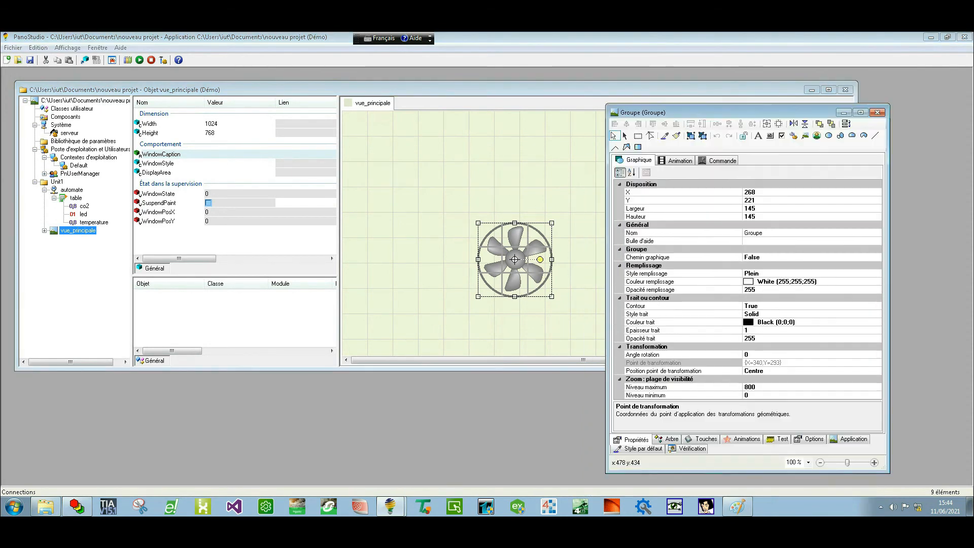
{"action": "left_click", "coordinate": [667, 439]}
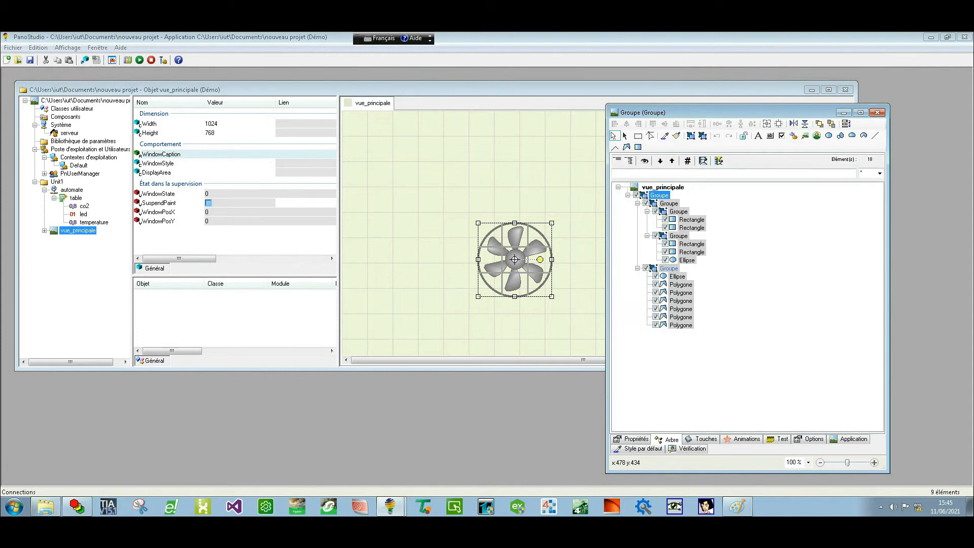
Select the outer ellipse inside the fan group, set its line colour to 192;0;0 and close the graphic properties window.
{"action": "left_click", "coordinate": [514, 260]}
{"action": "double_click", "coordinate": [514, 259]}
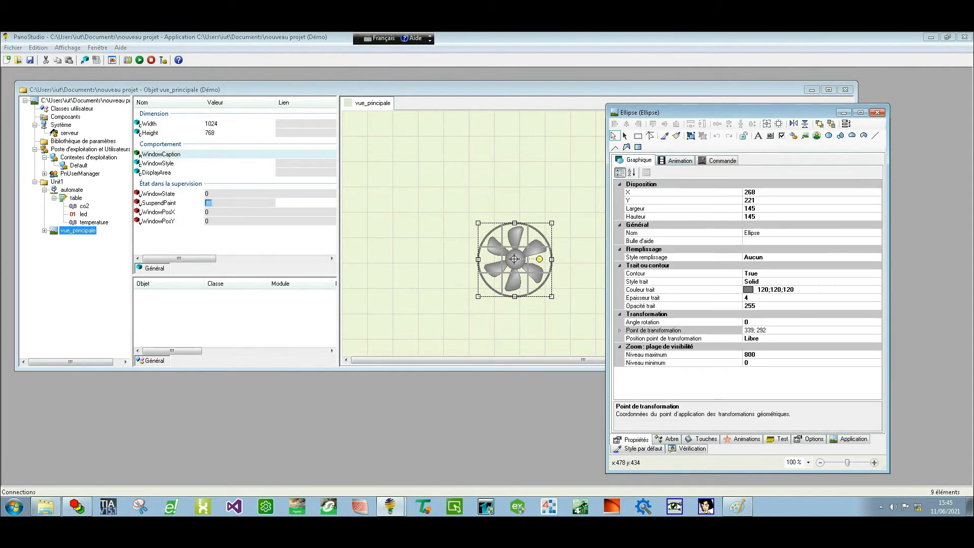
{"action": "left_click", "coordinate": [776, 290]}
{"action": "left_click", "coordinate": [877, 289]}
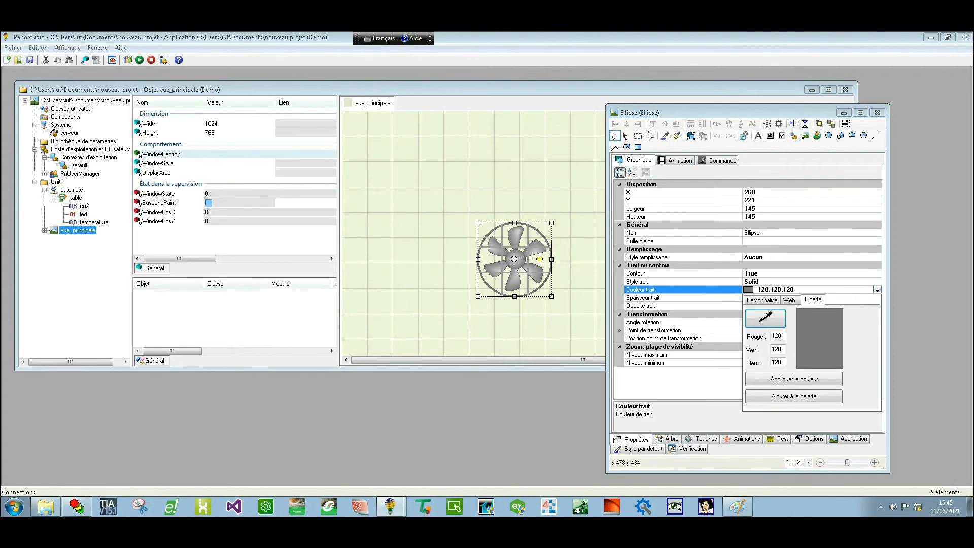
{"action": "left_click", "coordinate": [764, 349]}
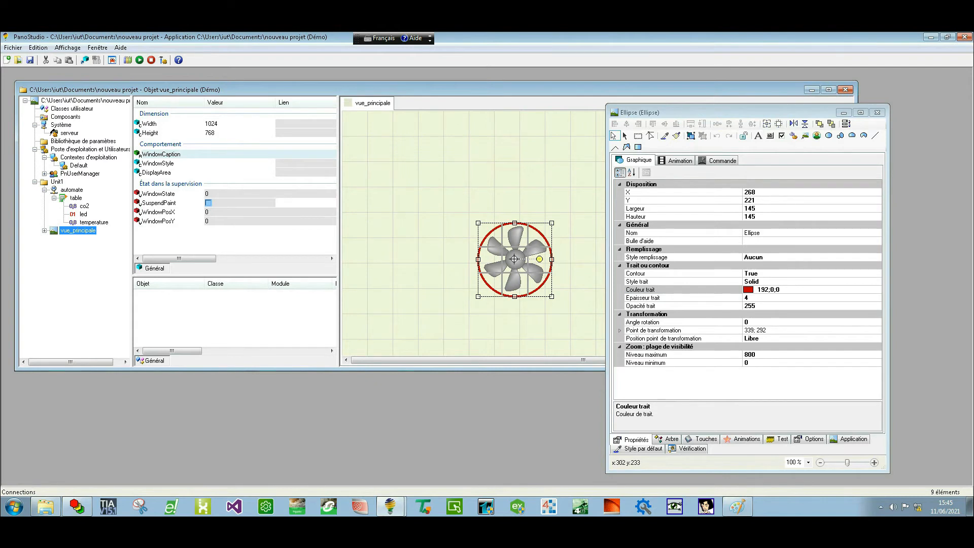
{"action": "left_click", "coordinate": [877, 112]}
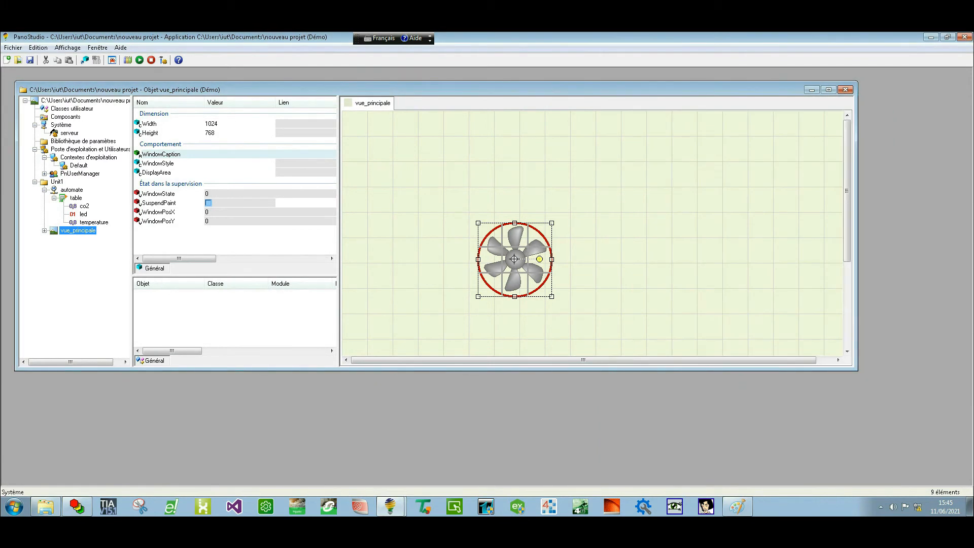
Add a module named process under Composants.
{"action": "right_click", "coordinate": [51, 119]}
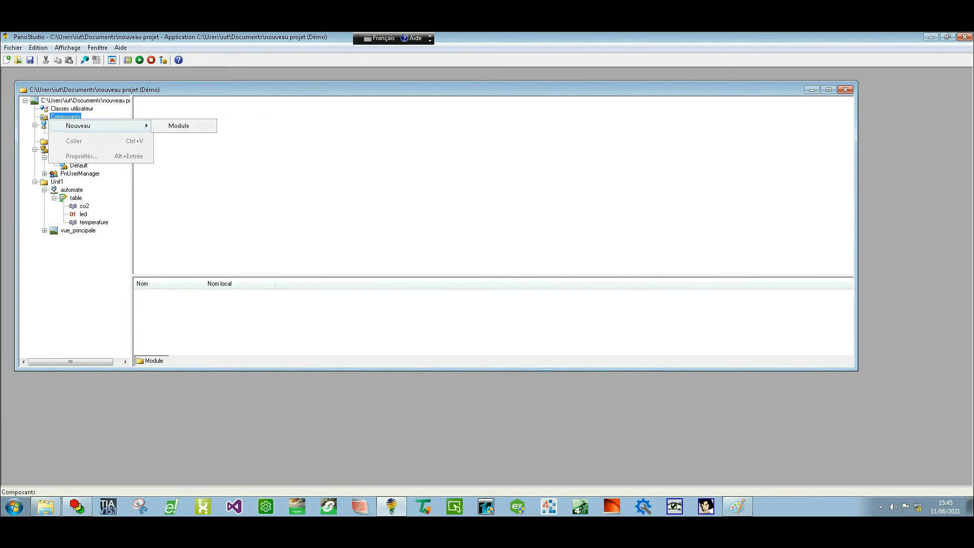
{"action": "left_click", "coordinate": [67, 117]}
{"action": "right_click", "coordinate": [67, 118]}
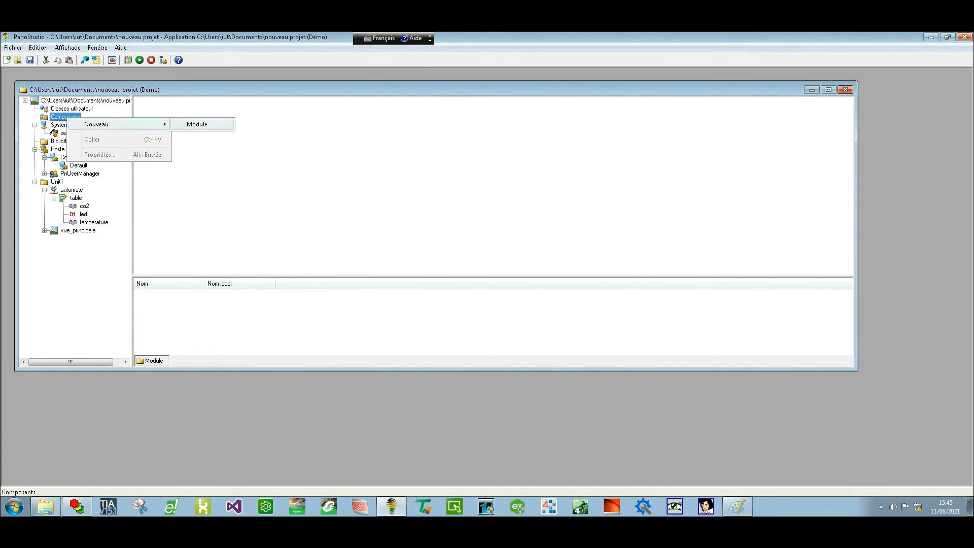
{"action": "left_click", "coordinate": [197, 124]}
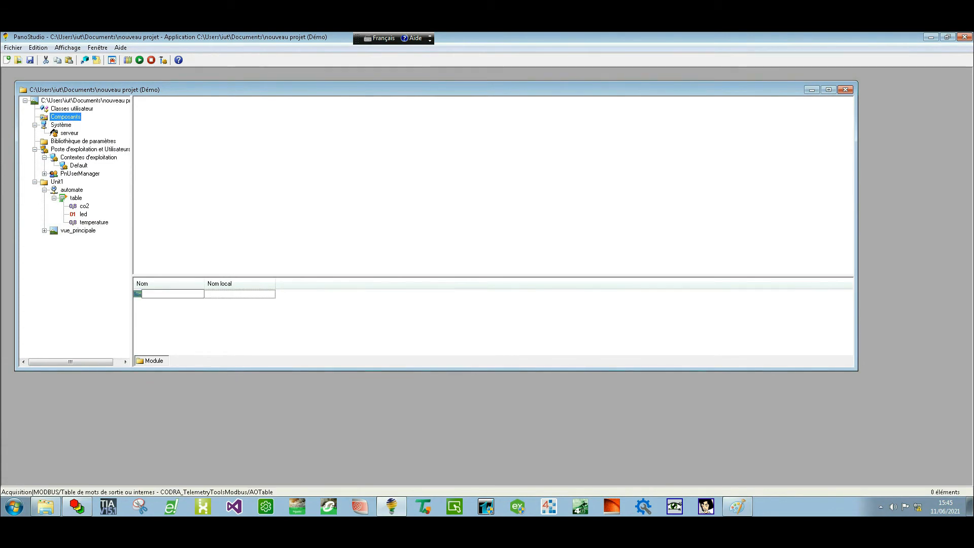
{"action": "type", "text": "process"}
{"action": "key", "text": "Return"}
Add a component named sonde to the process module.
{"action": "left_click", "coordinate": [34, 117]}
{"action": "right_click", "coordinate": [42, 125]}
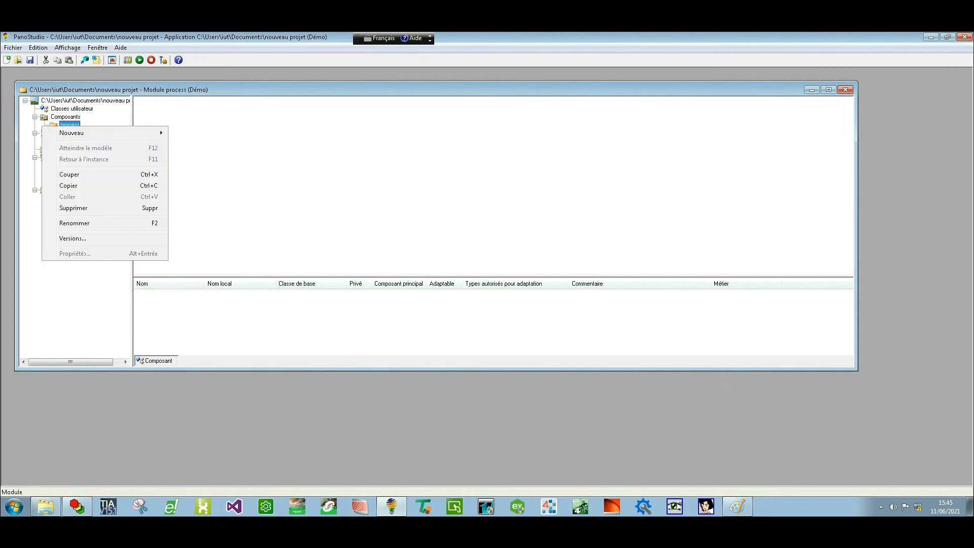
{"action": "mouse_move", "coordinate": [71, 132]}
{"action": "left_click", "coordinate": [199, 133]}
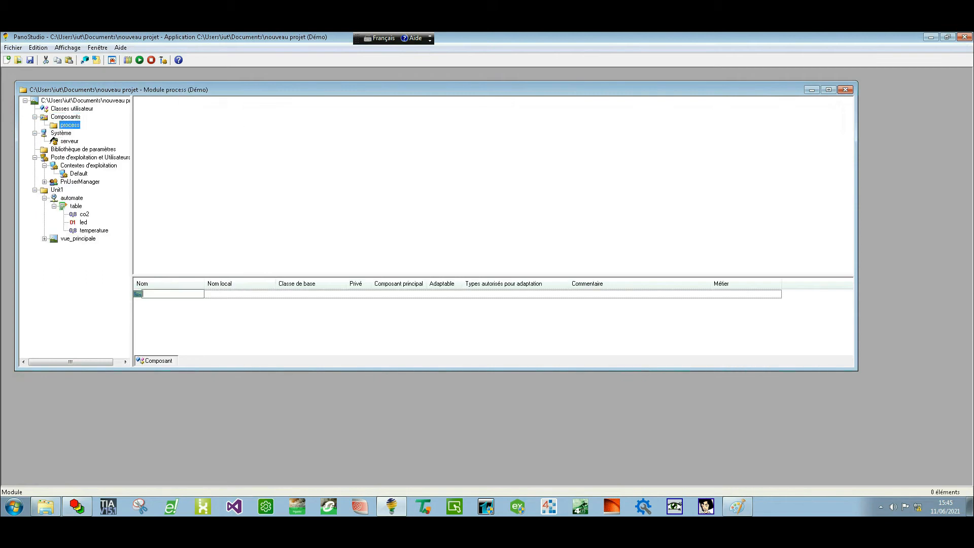
{"action": "type", "text": "sonde"}
{"action": "key", "text": "Return"}
Add a real variable (Variable Réelle) named temp to the sonde component.
{"action": "left_click", "coordinate": [45, 125]}
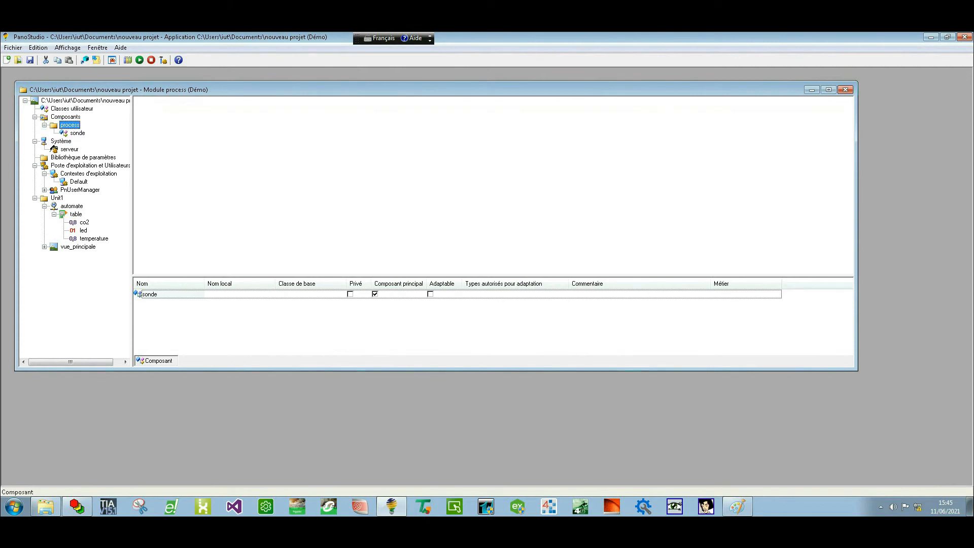
{"action": "right_click", "coordinate": [65, 132]}
{"action": "mouse_move", "coordinate": [92, 139]}
{"action": "mouse_move", "coordinate": [223, 154]}
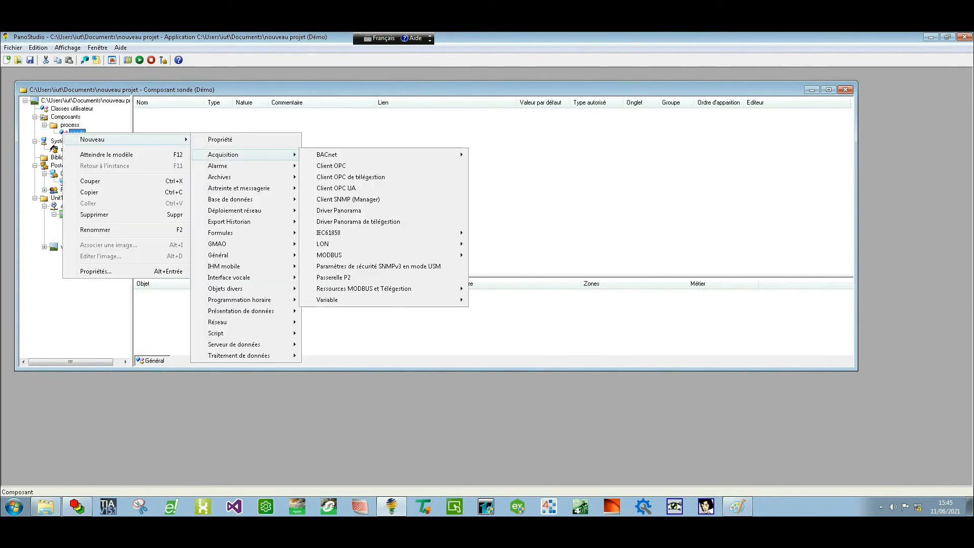
{"action": "mouse_move", "coordinate": [327, 300]}
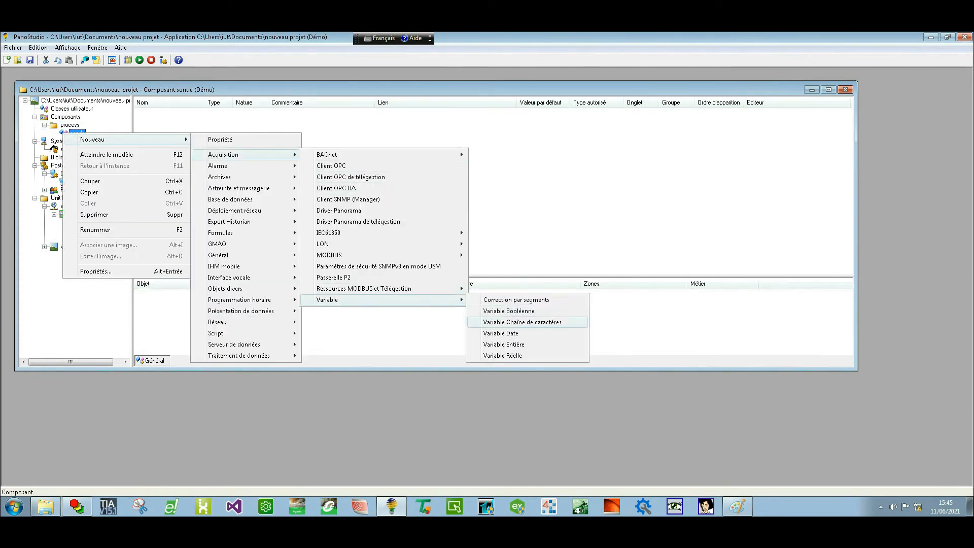
{"action": "key", "text": "Return"}
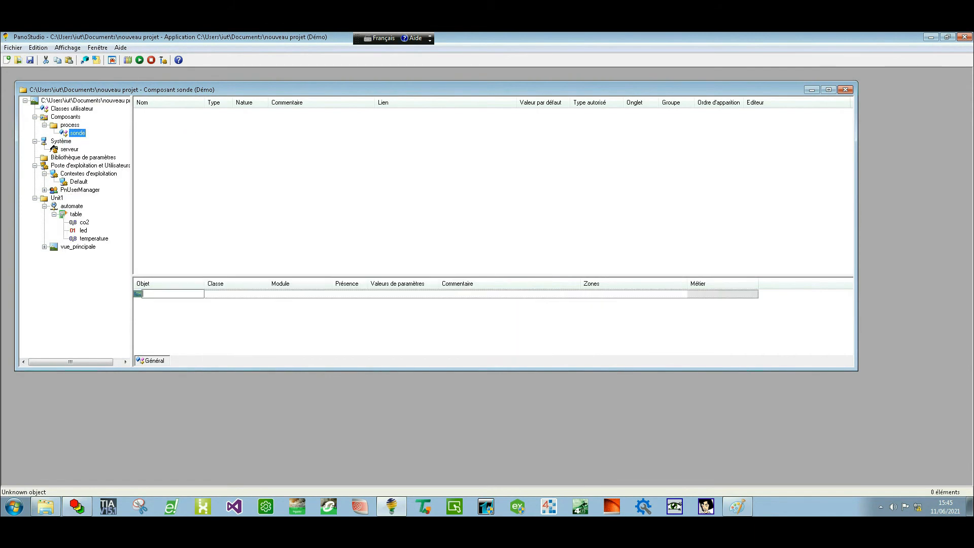
{"action": "type", "text": "temp"}
{"action": "key", "text": "Return"}
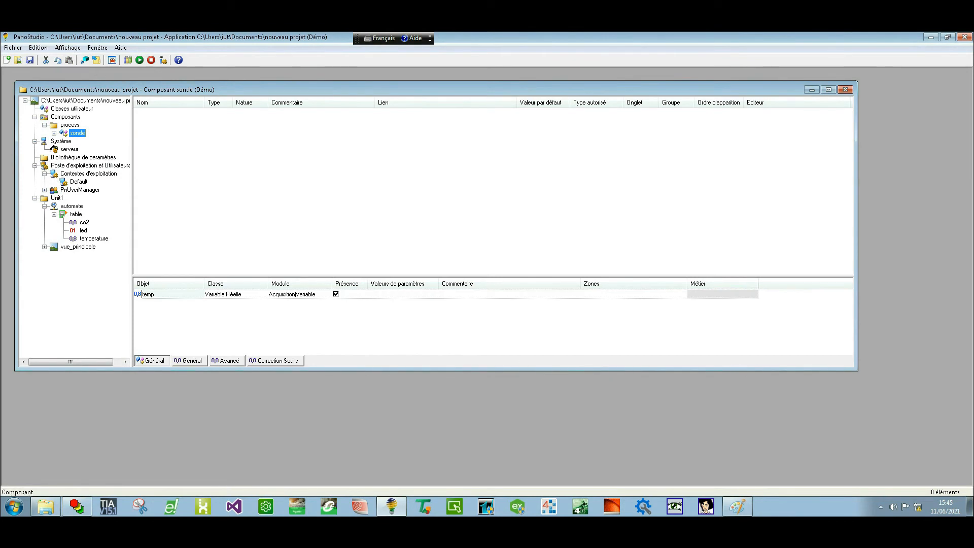
Add a view (Vue) named vue_temp to the sonde component.
{"action": "left_click", "coordinate": [53, 133]}
{"action": "right_click", "coordinate": [68, 134]}
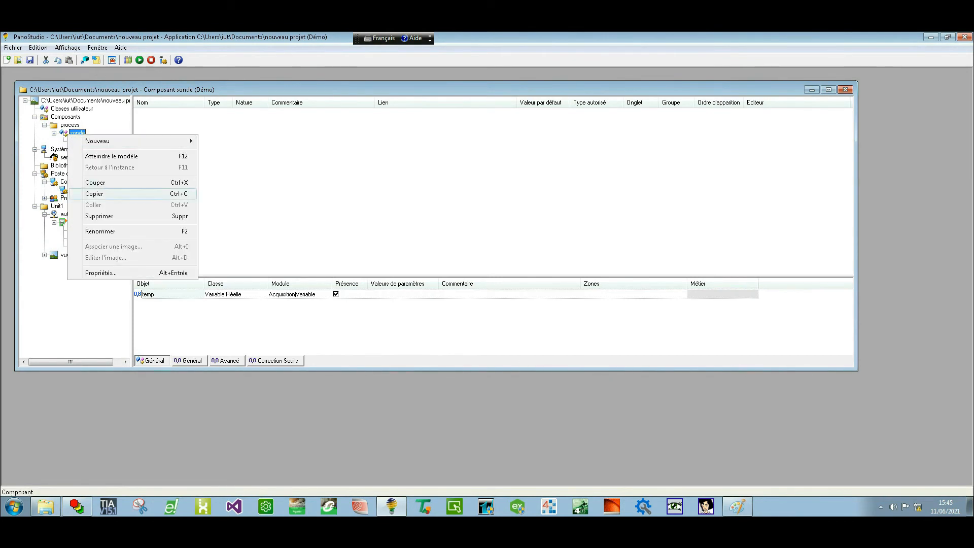
{"action": "mouse_move", "coordinate": [127, 141]}
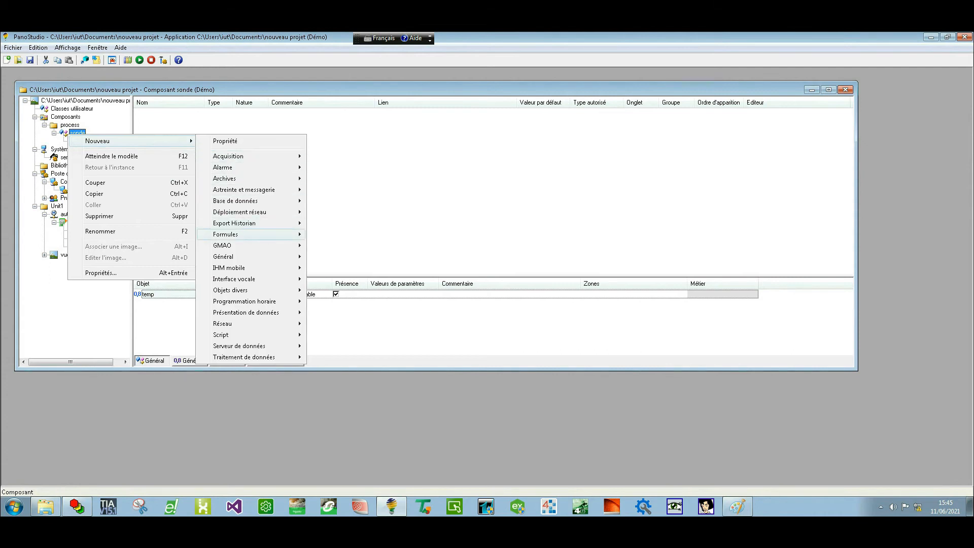
{"action": "mouse_move", "coordinate": [224, 256]}
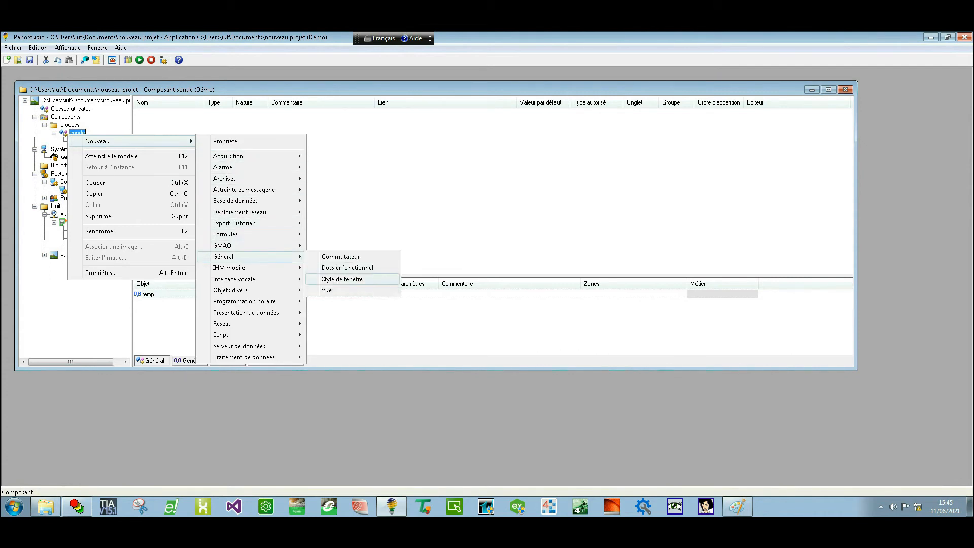
{"action": "left_click", "coordinate": [342, 279]}
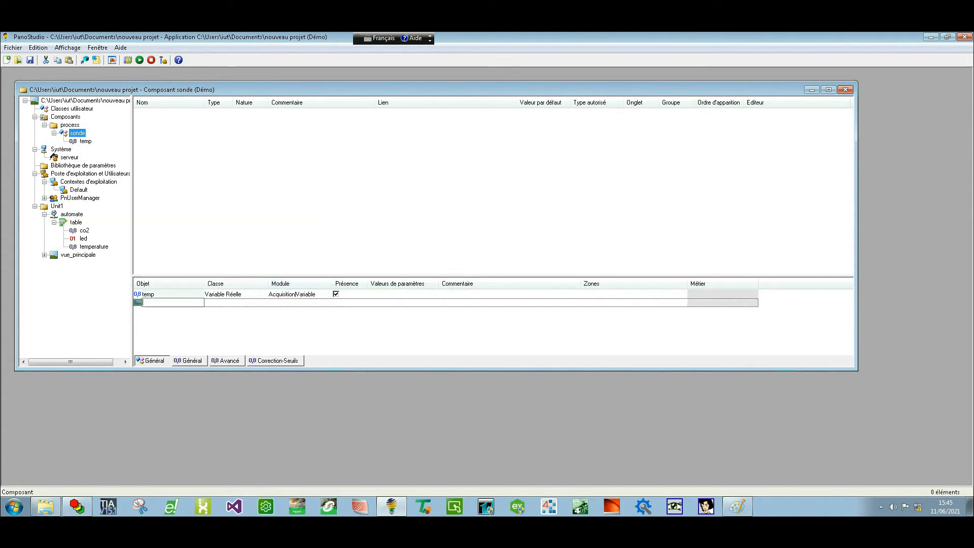
{"action": "type", "text": "vue_temp"}
{"action": "key", "text": "Return"}
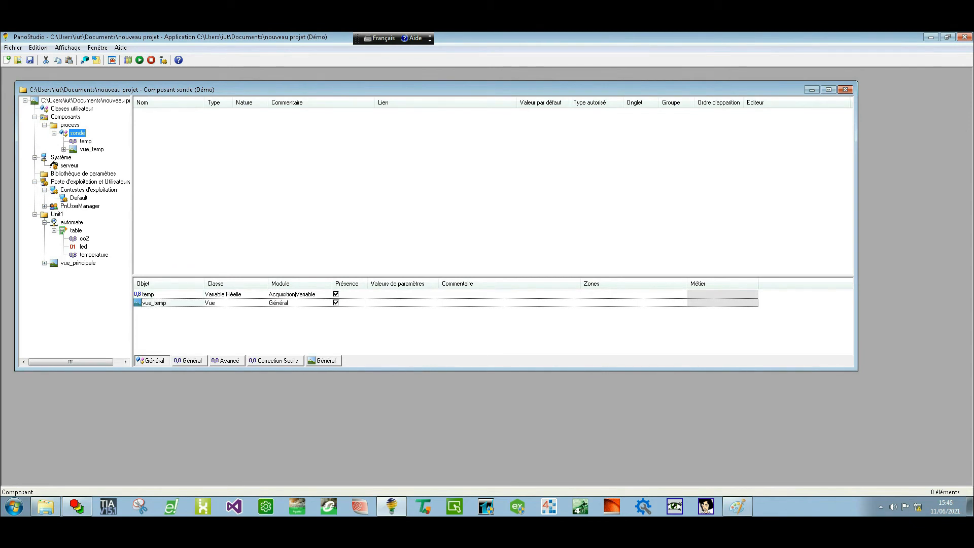
Open vue_temp for graphic editing and place a text object at about X 151, Y 152.
{"action": "double_click", "coordinate": [91, 149]}
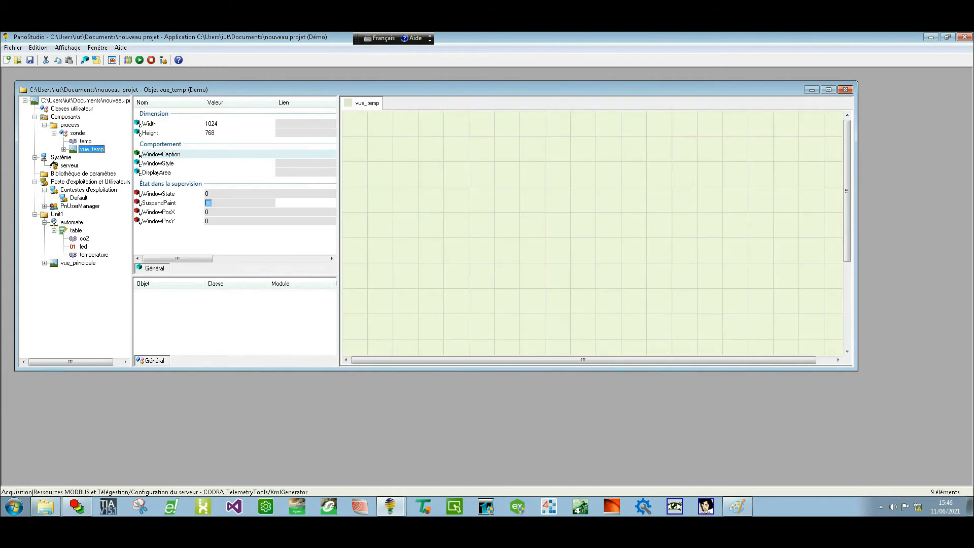
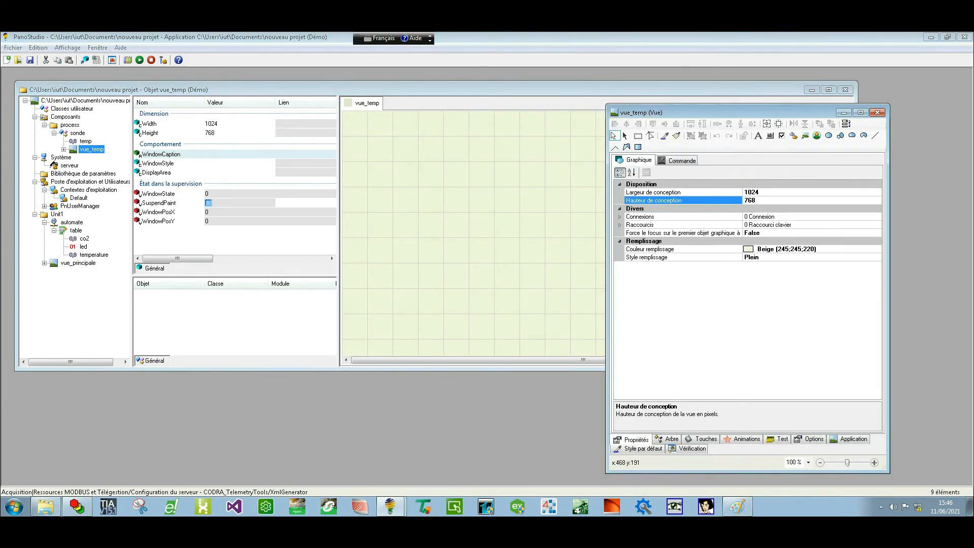
{"action": "left_click", "coordinate": [758, 135]}
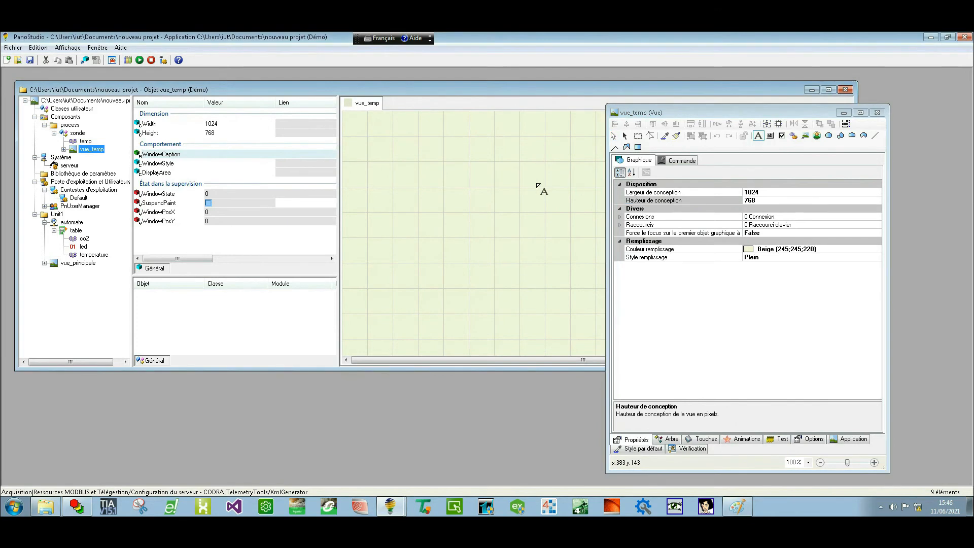
{"action": "left_click", "coordinate": [419, 189]}
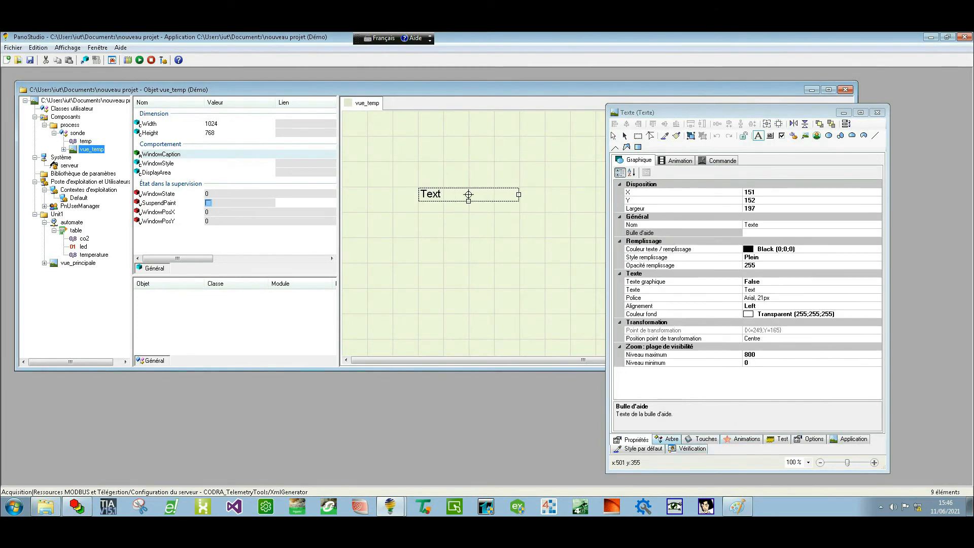
Add a text animation to the text object and connect its input value to the Value property of temp.
{"action": "left_click", "coordinate": [676, 160]}
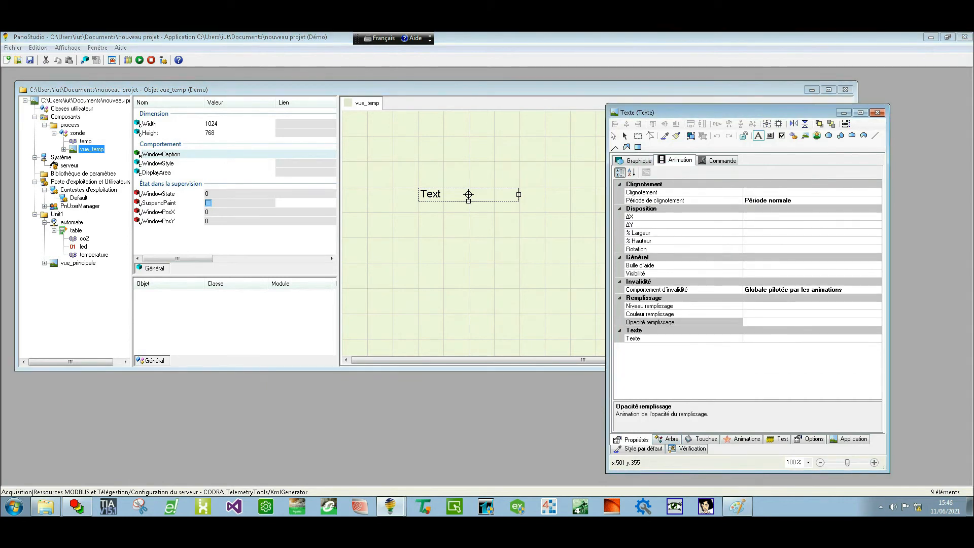
{"action": "left_click", "coordinate": [660, 338]}
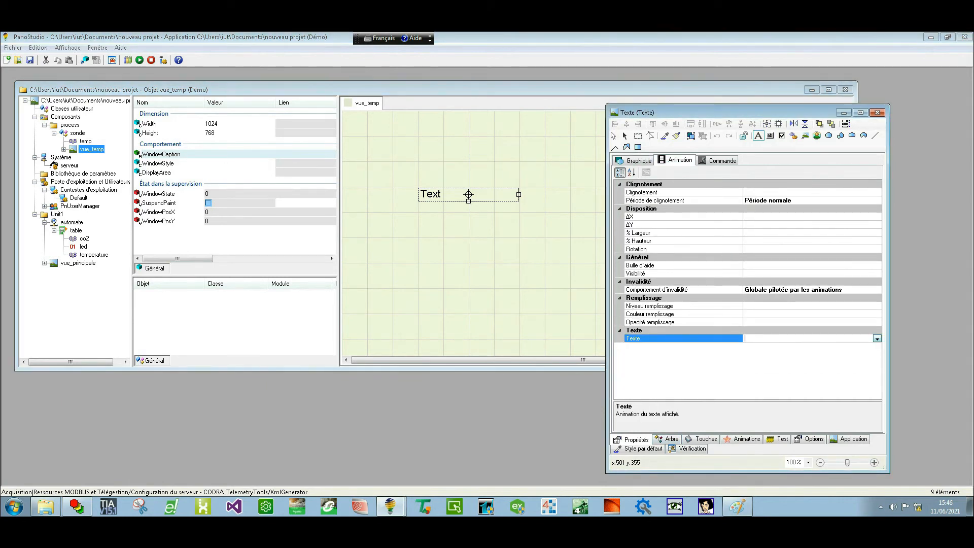
{"action": "left_click", "coordinate": [877, 339]}
{"action": "left_click", "coordinate": [751, 353]}
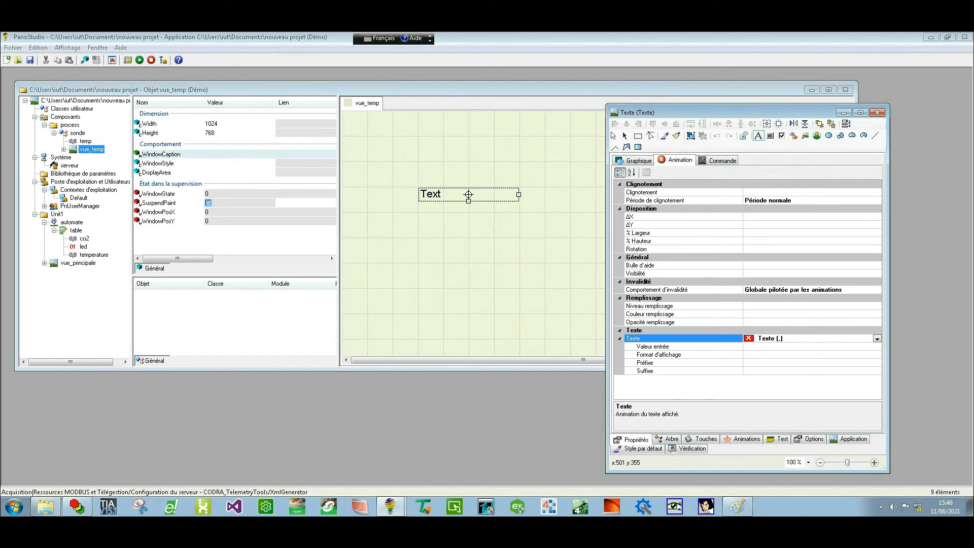
{"action": "left_click", "coordinate": [660, 346]}
{"action": "left_click", "coordinate": [877, 346]}
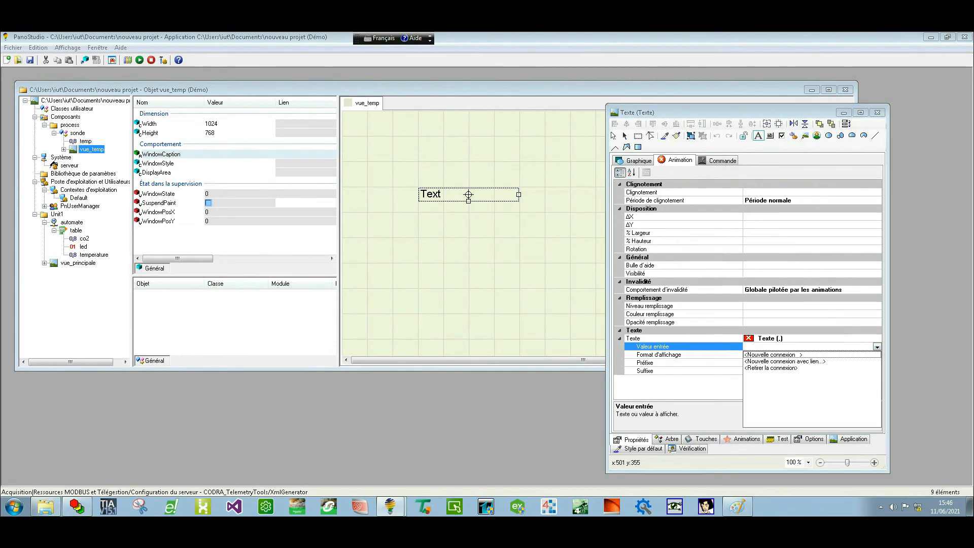
{"action": "left_click", "coordinate": [784, 361]}
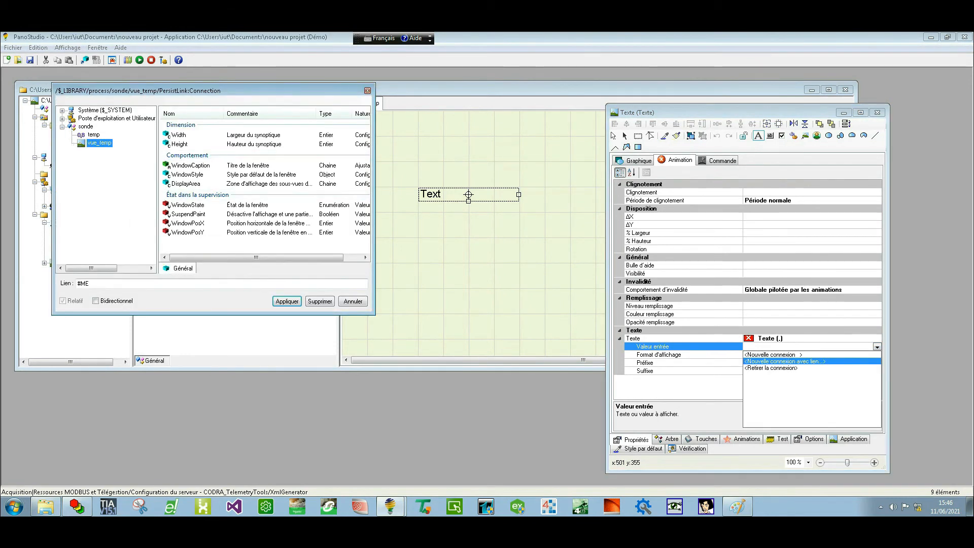
{"action": "left_click", "coordinate": [93, 135]}
{"action": "left_click", "coordinate": [178, 213]}
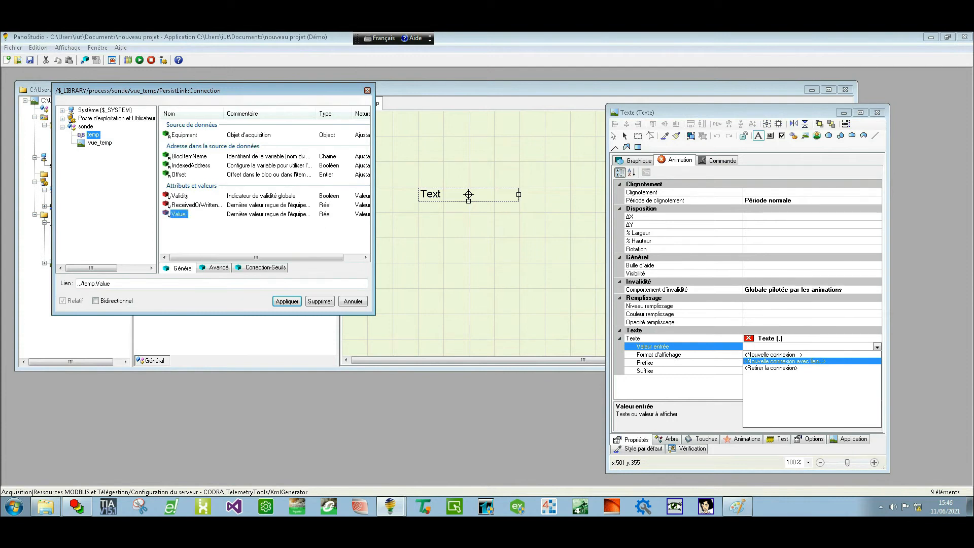
{"action": "key", "text": "Return"}
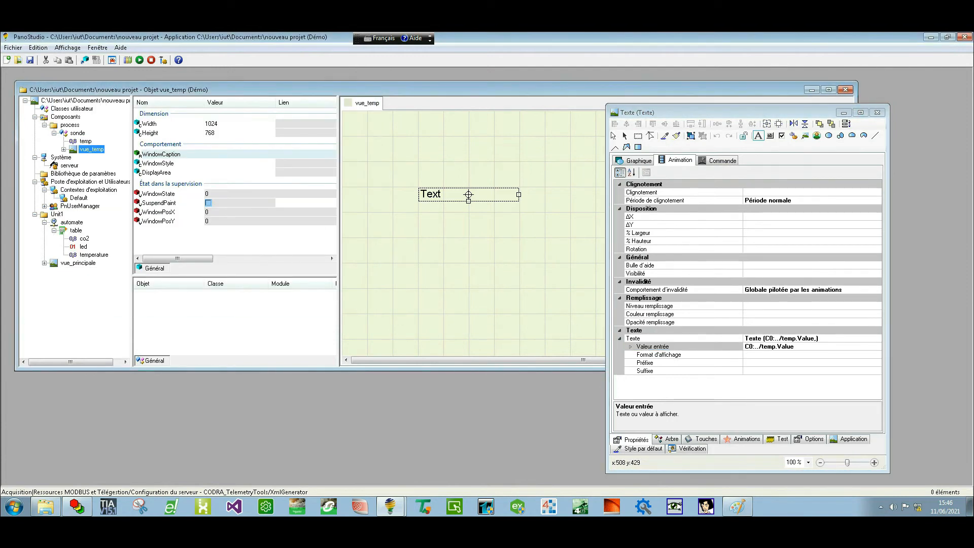
Set the text animation's display format to #.## and close the graphic properties window.
{"action": "left_click", "coordinate": [811, 355]}
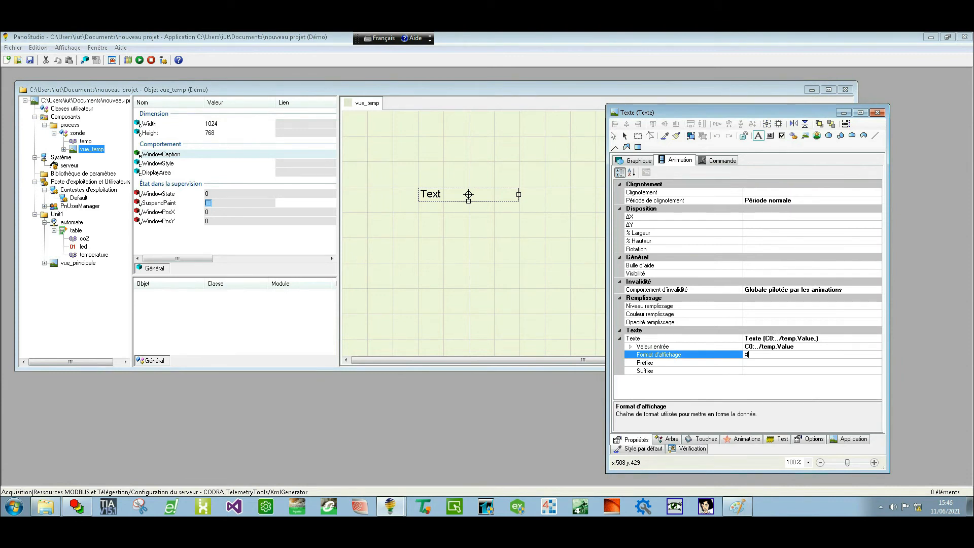
{"action": "type", "text": "#.##"}
{"action": "key", "text": "Return"}
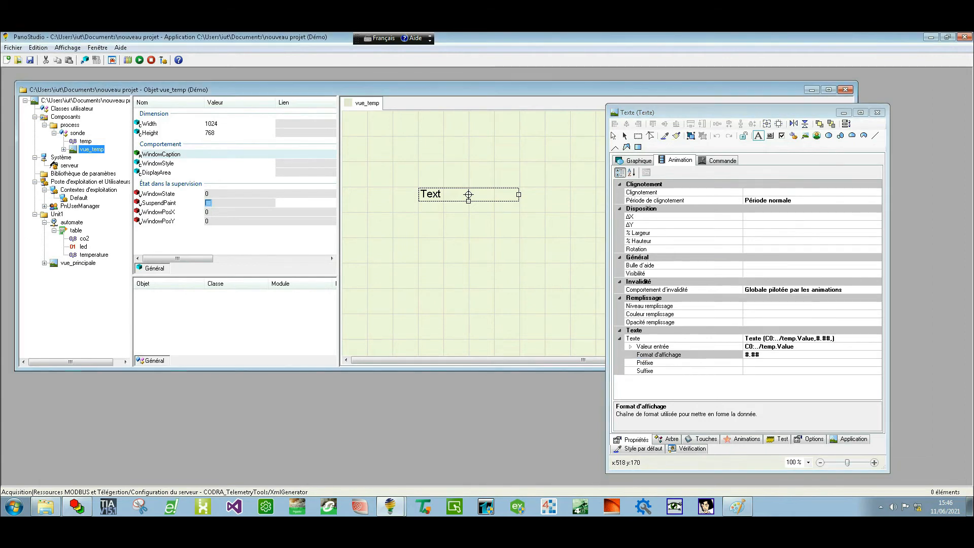
{"action": "left_click", "coordinate": [718, 160]}
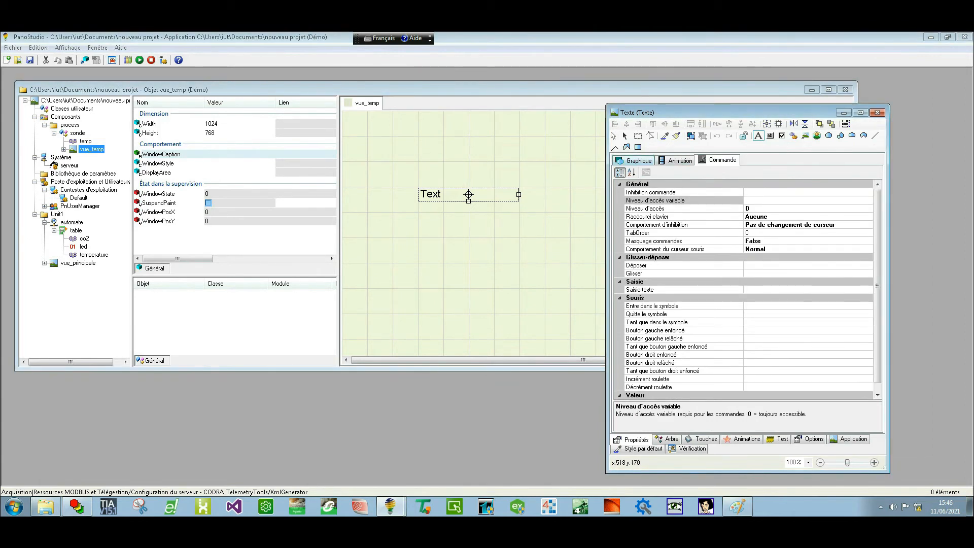
{"action": "left_click", "coordinate": [639, 160]}
{"action": "left_click", "coordinate": [877, 112]}
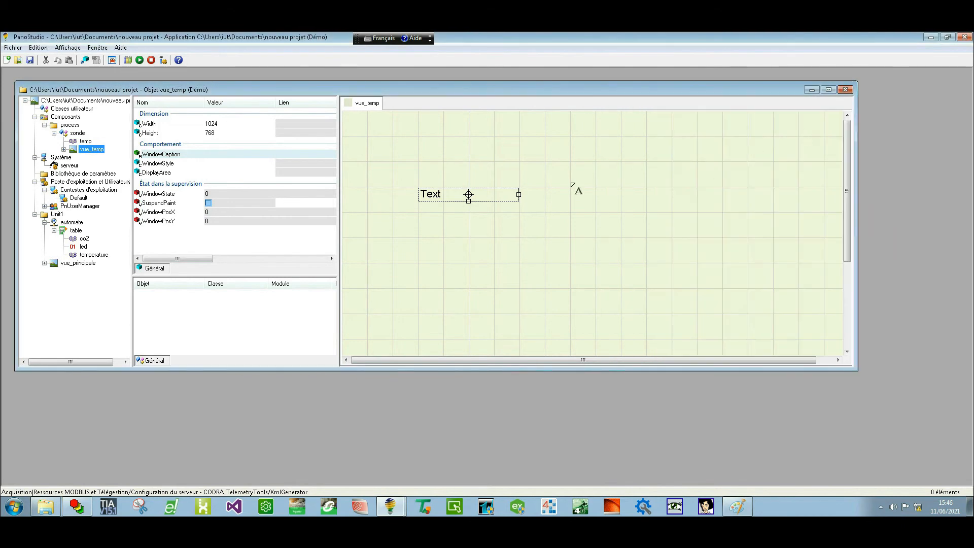
Set the text object's text colour to yellow and its background colour to 128;128;255, closing the properties window.
{"action": "right_click", "coordinate": [572, 184]}
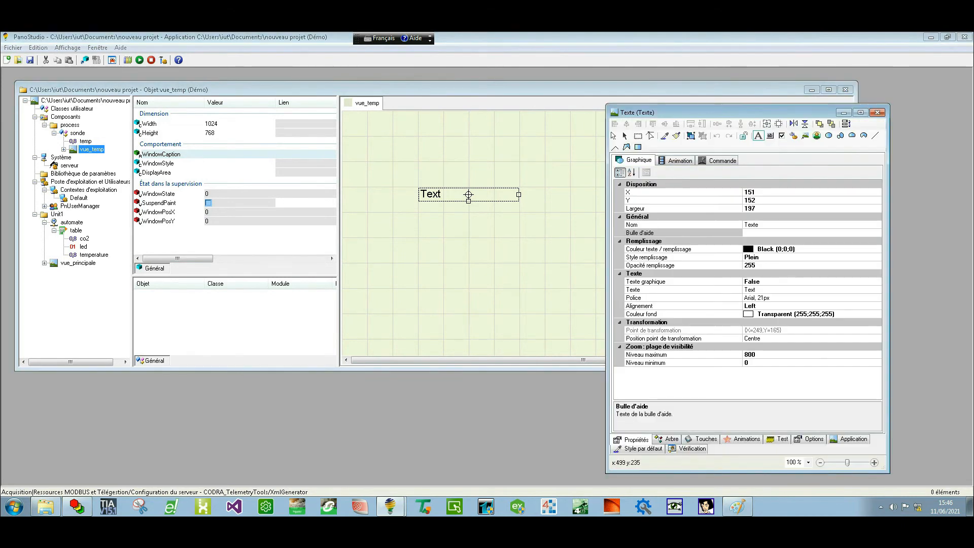
{"action": "left_click", "coordinate": [657, 249]}
{"action": "left_click", "coordinate": [877, 249]}
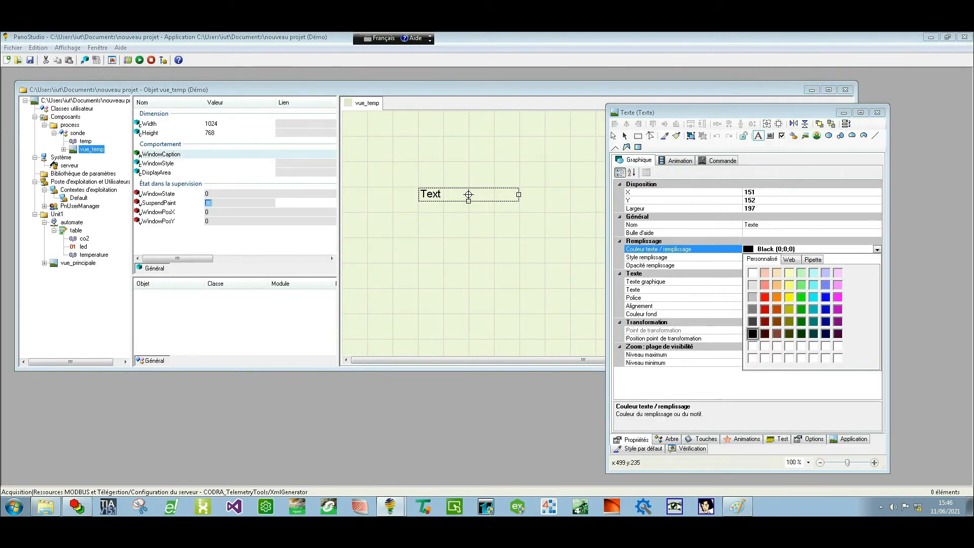
{"action": "left_click", "coordinate": [789, 297]}
{"action": "left_click", "coordinate": [657, 314]}
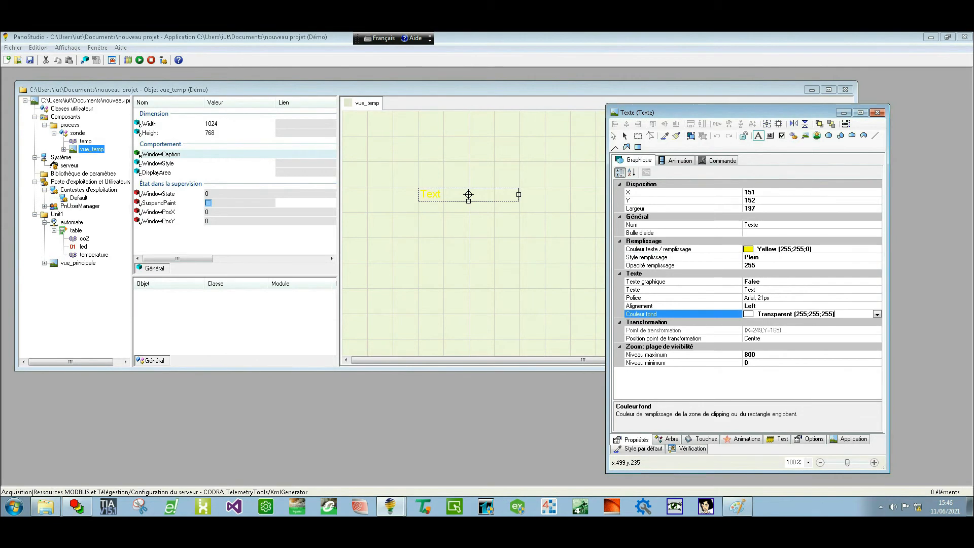
{"action": "left_click", "coordinate": [877, 314]}
{"action": "left_click", "coordinate": [825, 349]}
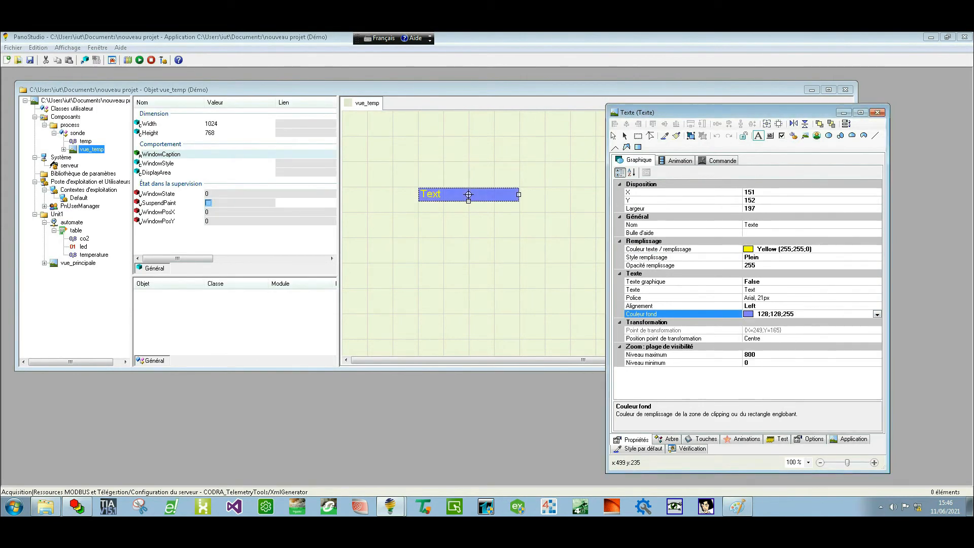
{"action": "left_click", "coordinate": [877, 113]}
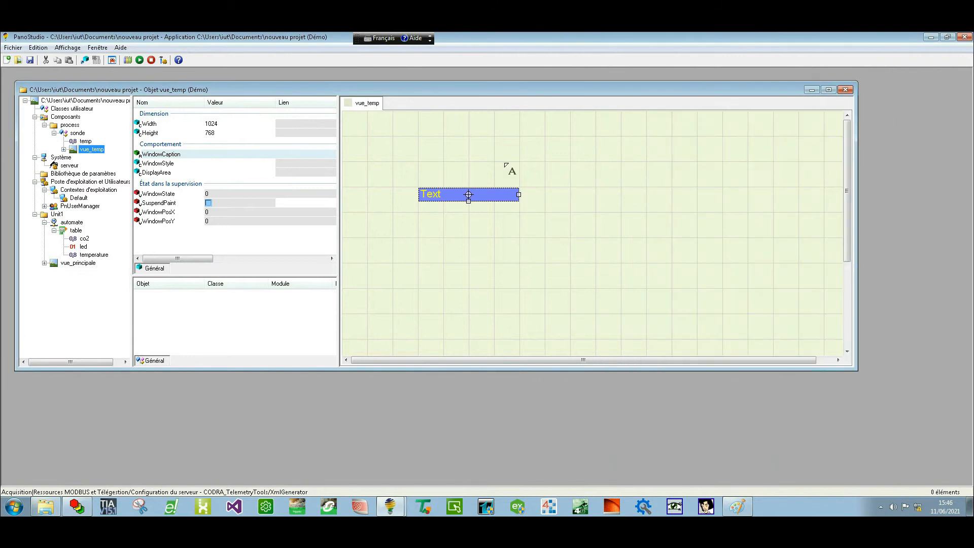
Fit the vue_temp drawing area to the text object, placing the text at X 0, Y 0, and close the properties window.
{"action": "double_click", "coordinate": [468, 194]}
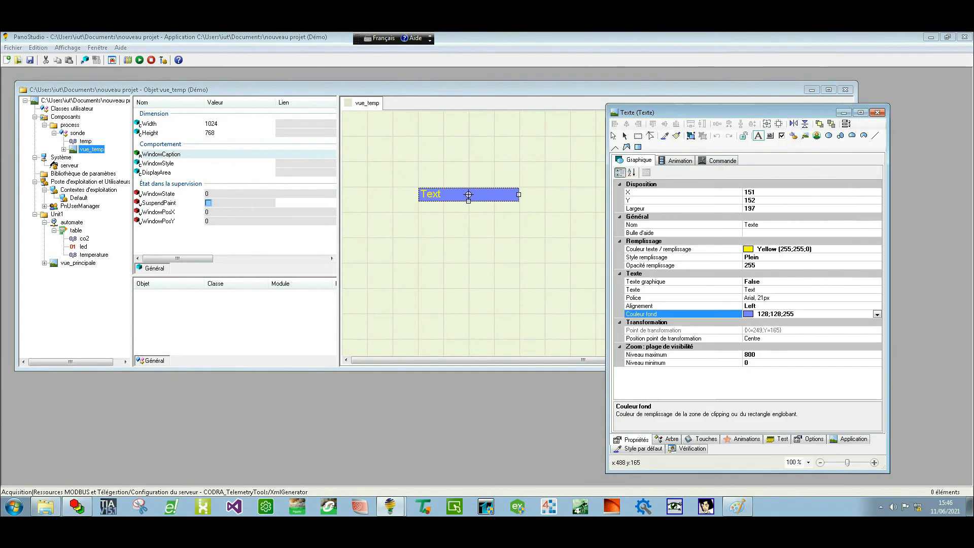
{"action": "left_click_drag", "start_coordinate": [468, 194], "coordinate": [596, 237]}
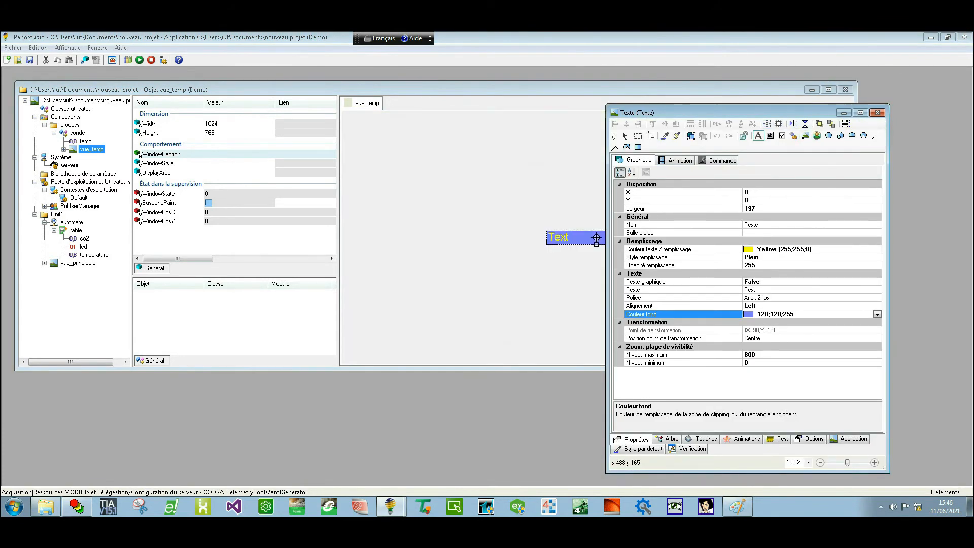
{"action": "left_click", "coordinate": [877, 112]}
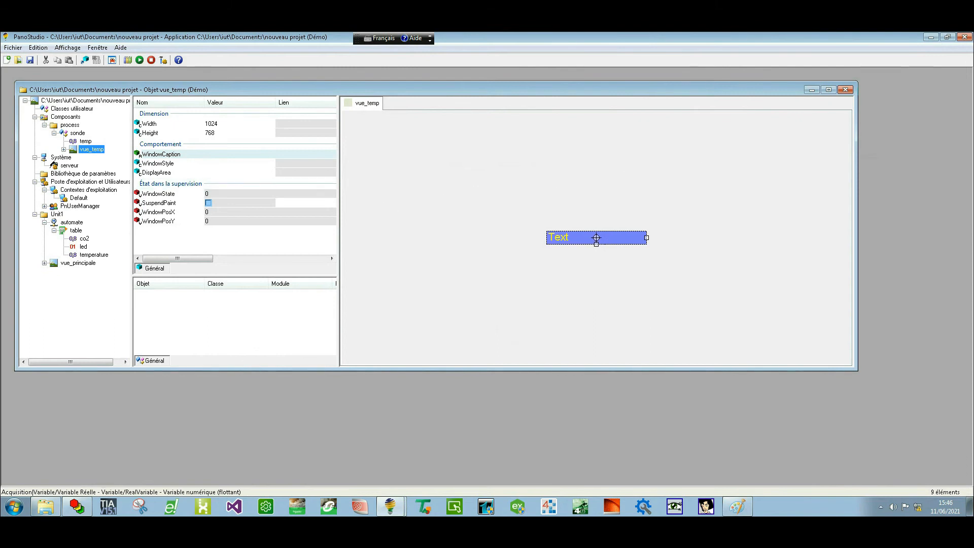
Set the sonde component's temp variable BlocItemName to automate/automate/table/float:C and make its BlocItemName and Equipment properties public.
{"action": "left_click", "coordinate": [86, 141]}
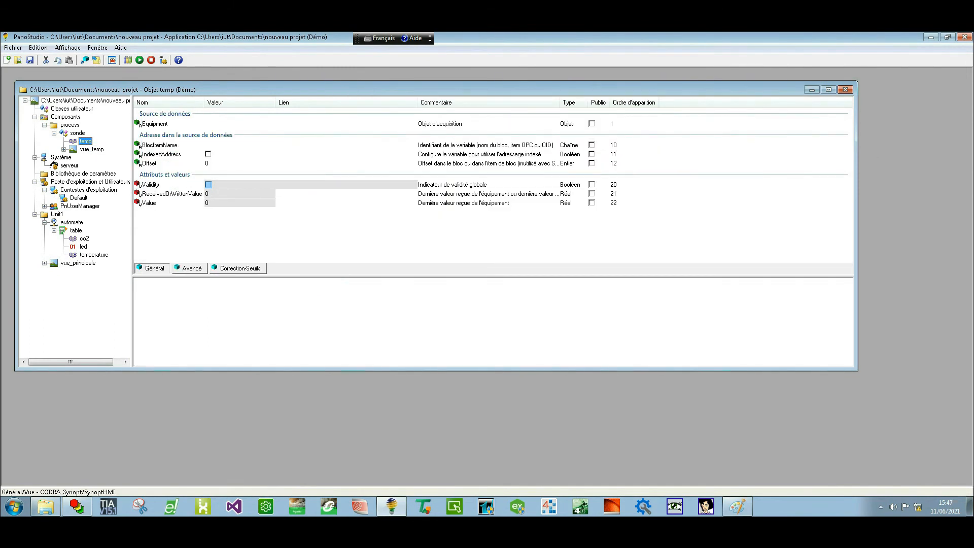
{"action": "left_click", "coordinate": [239, 146]}
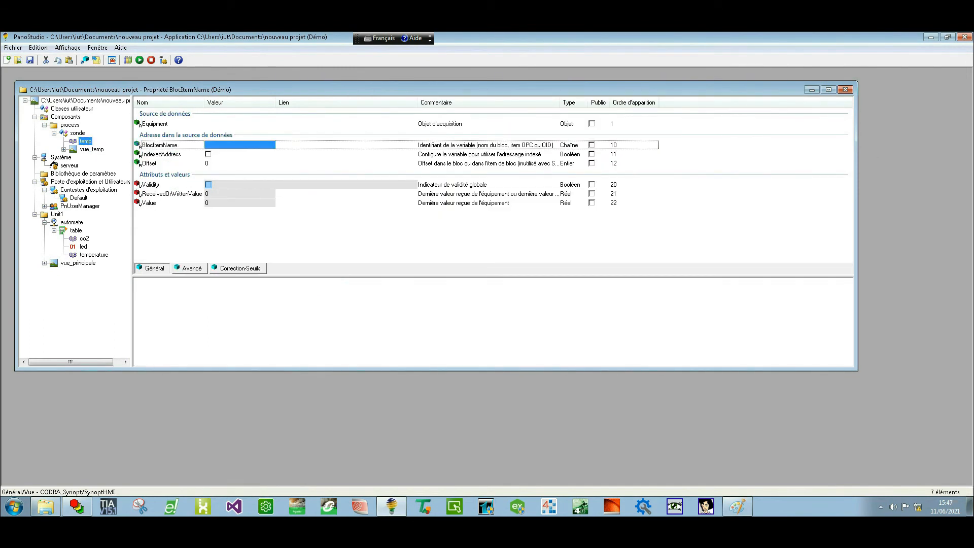
{"action": "left_click", "coordinate": [240, 146]}
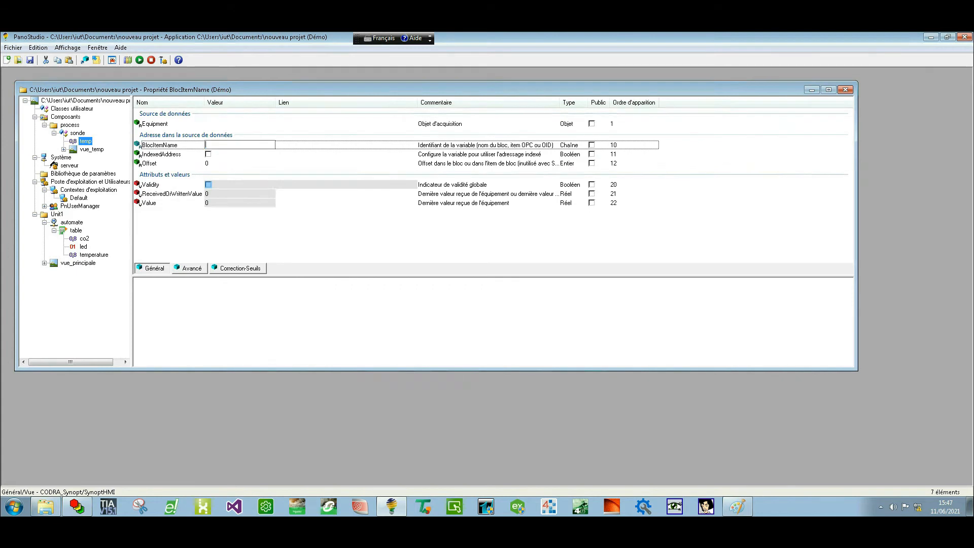
{"action": "type", "text": "automate/automate/"}
{"action": "type", "text": "table/"}
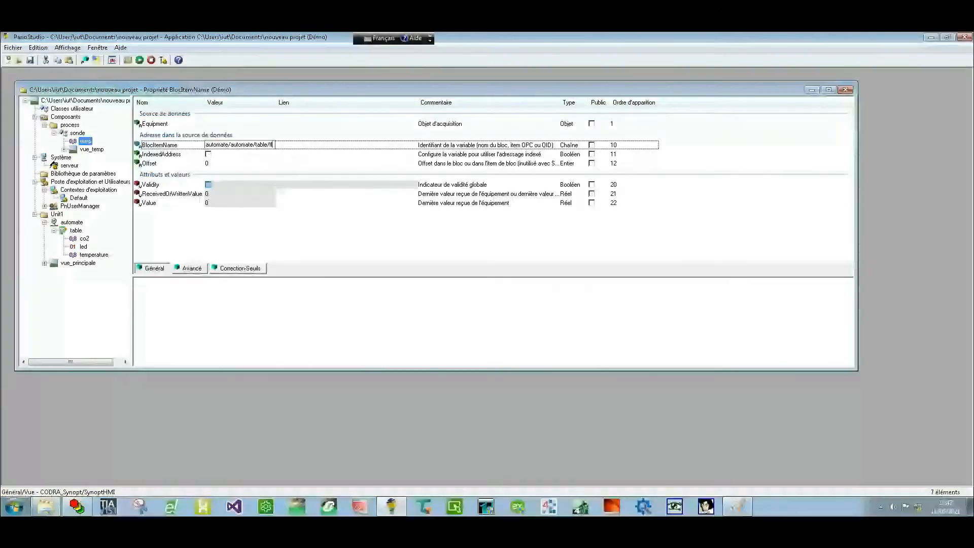
{"action": "type", "text": "float"}
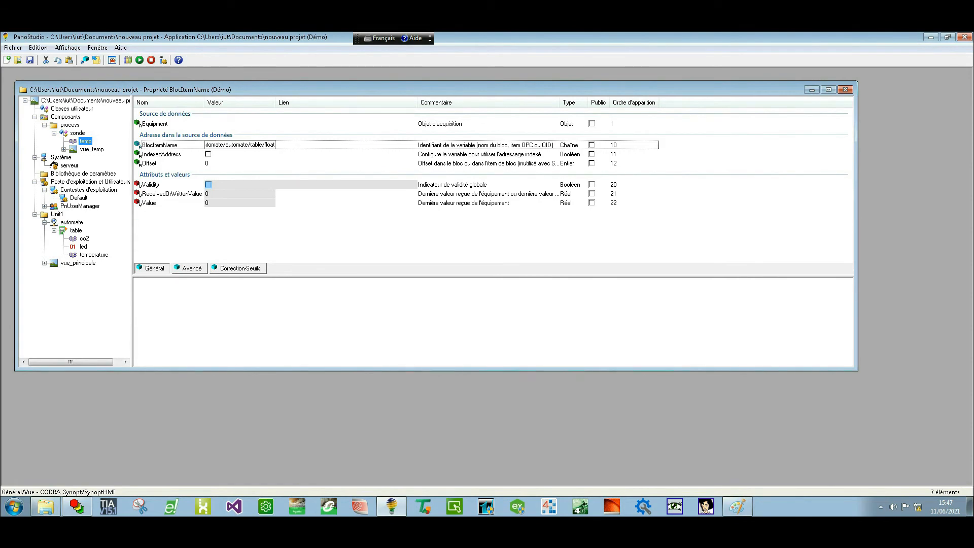
{"action": "type", "text": ":C"}
{"action": "key", "text": "Return"}
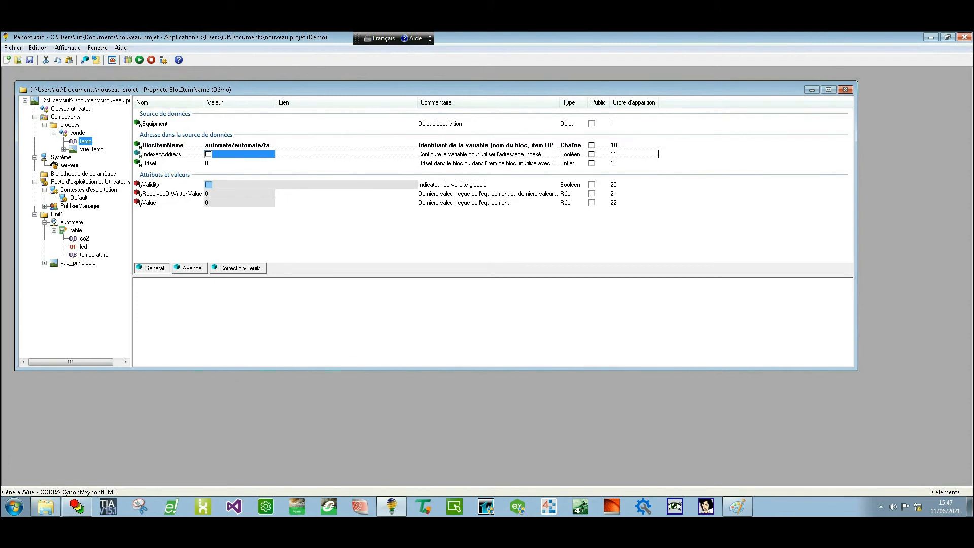
{"action": "left_click", "coordinate": [591, 144]}
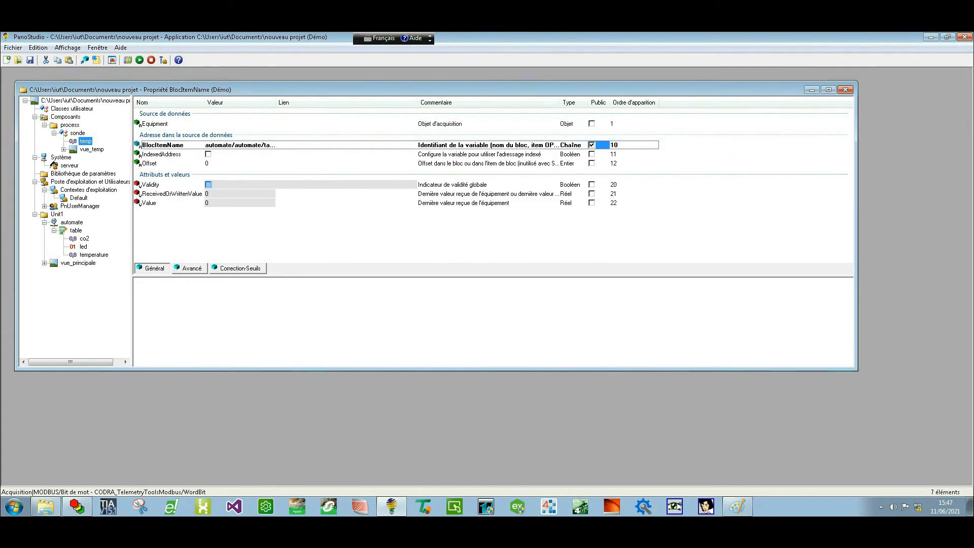
{"action": "left_click", "coordinate": [591, 123]}
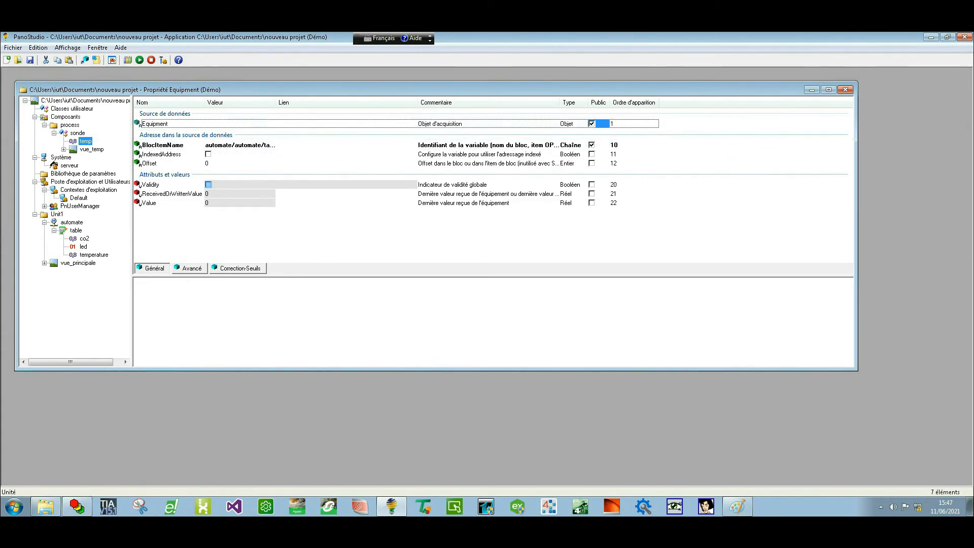
Add a sonde component instance named temperature to Unit1 and place its view in the upper-left area of vue_principale.
{"action": "left_click", "coordinate": [57, 214]}
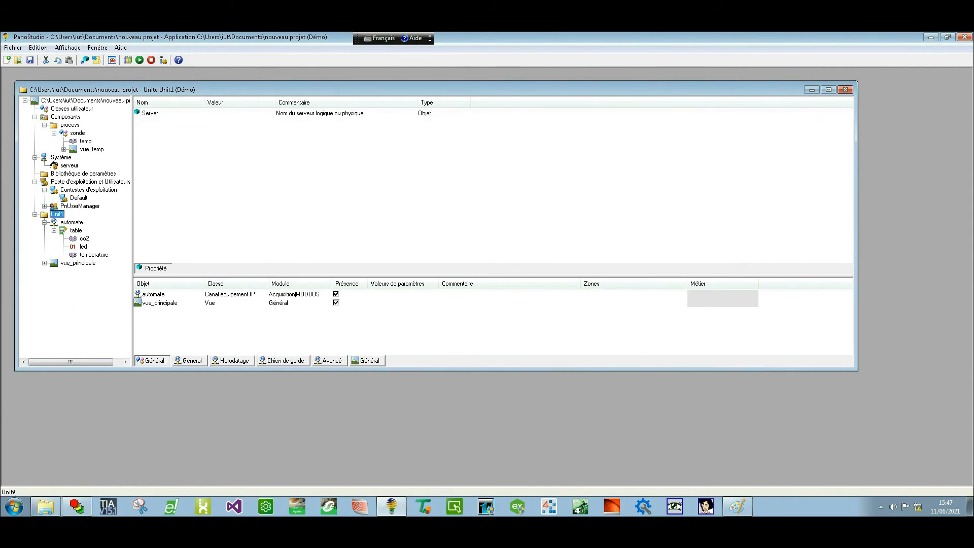
{"action": "right_click", "coordinate": [48, 214]}
{"action": "mouse_move", "coordinate": [101, 220]}
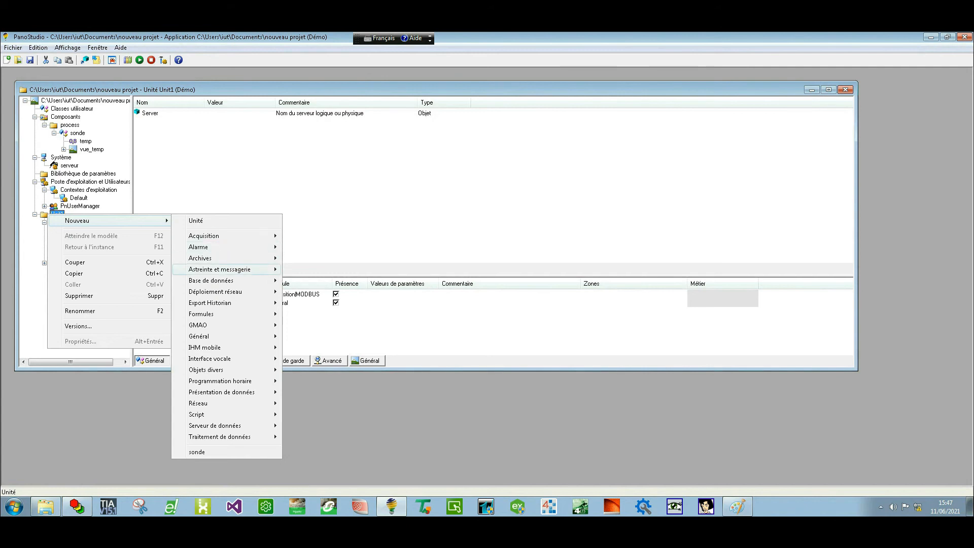
{"action": "key", "text": "Return"}
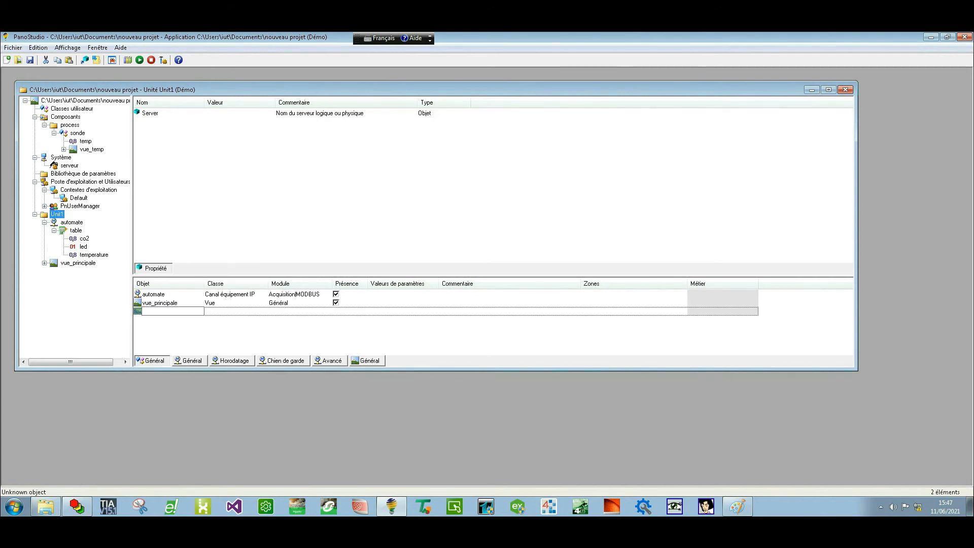
{"action": "type", "text": "te"}
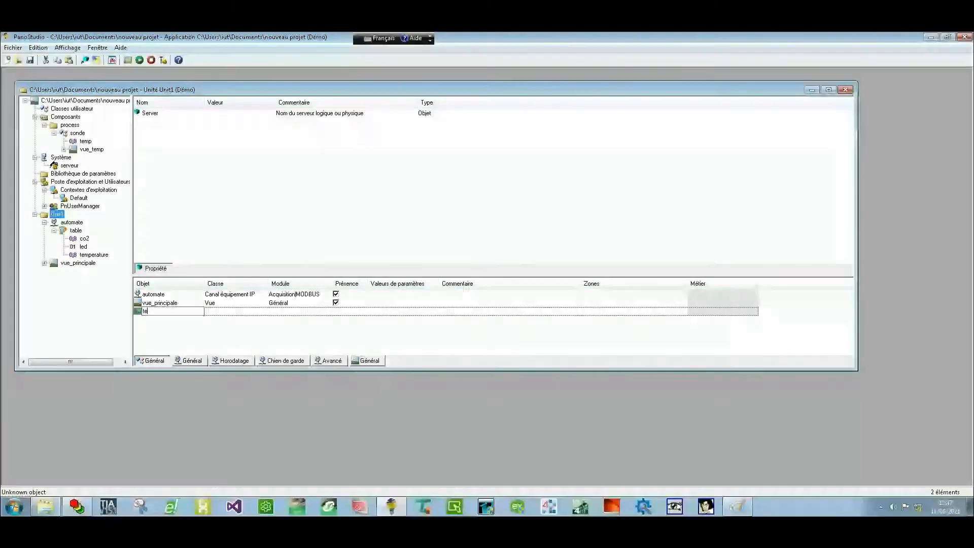
{"action": "type", "text": "mpe"}
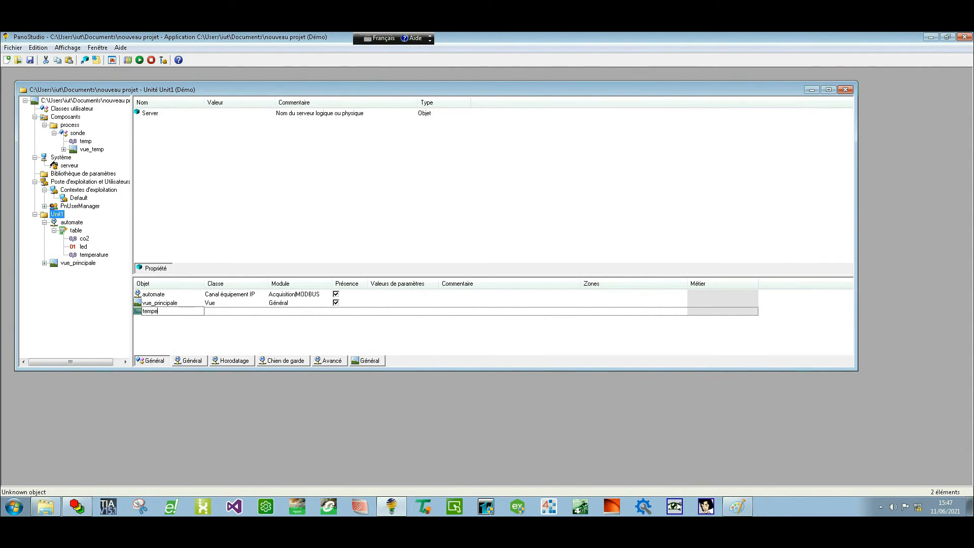
{"action": "type", "text": "rature"}
{"action": "key", "text": "Return"}
{"action": "double_click", "coordinate": [158, 312]}
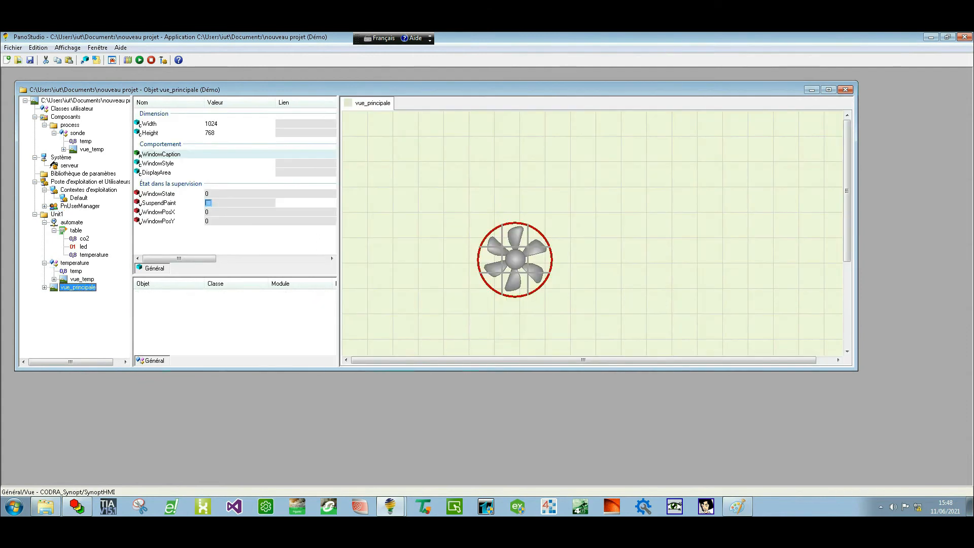
{"action": "left_click_drag", "start_coordinate": [519, 191], "coordinate": [365, 150]}
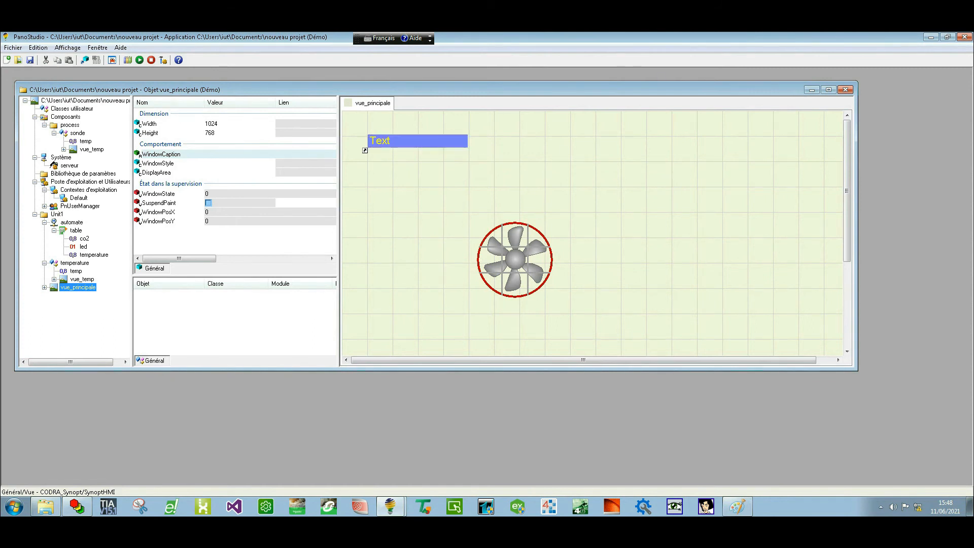
Assign automate as the Equipment of the temp variable in the temperature instance.
{"action": "double_click", "coordinate": [75, 271]}
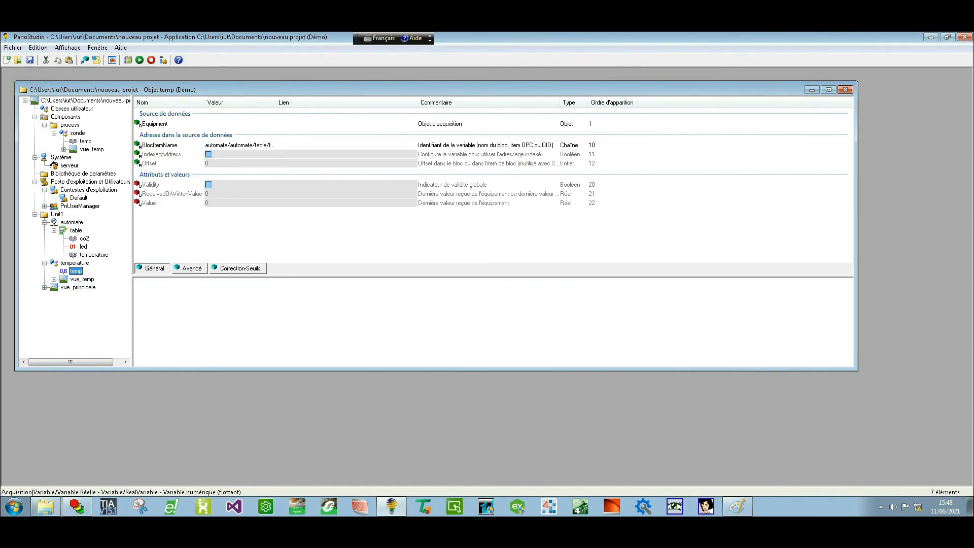
{"action": "double_click", "coordinate": [239, 123]}
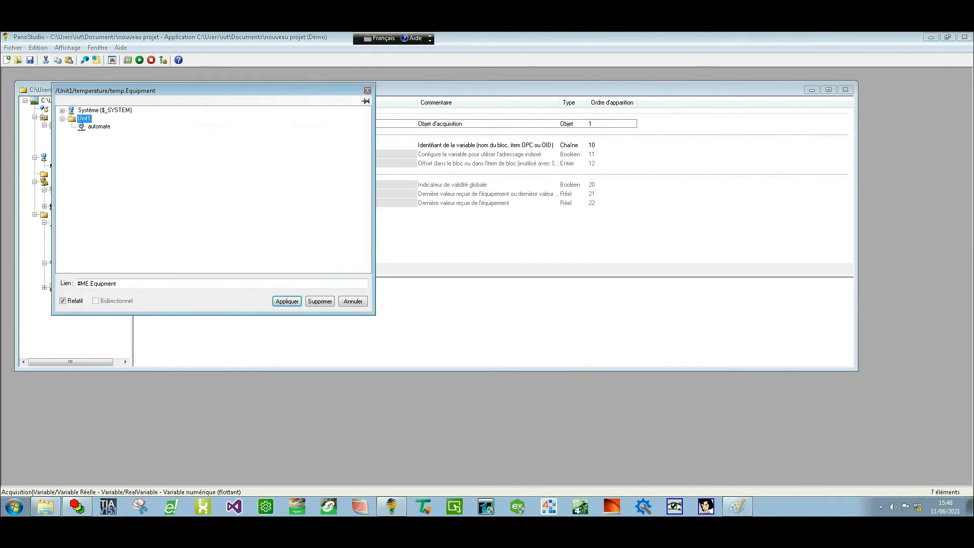
{"action": "left_click", "coordinate": [98, 127]}
{"action": "key", "text": "Return"}
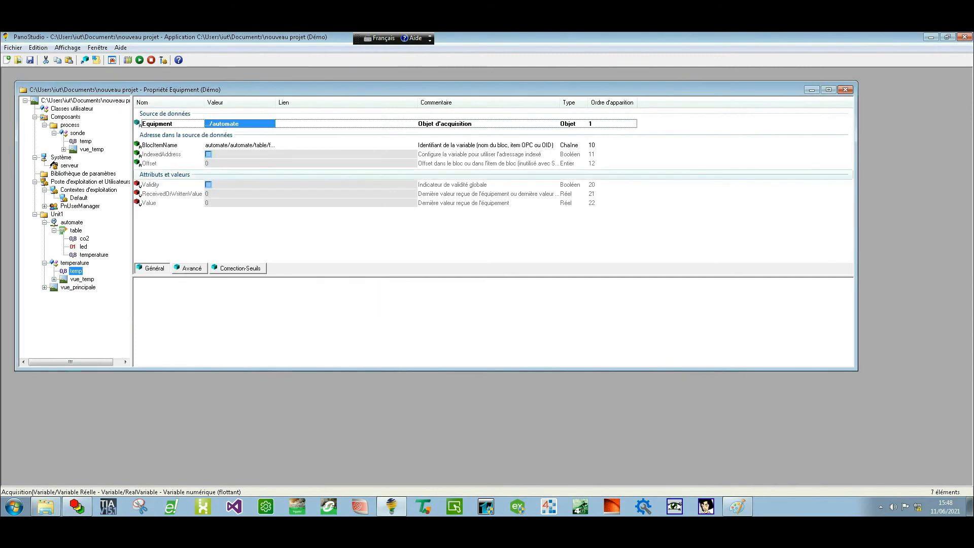
Add an alarm object named almtemp to the sonde component.
{"action": "right_click", "coordinate": [61, 133]}
{"action": "mouse_move", "coordinate": [167, 141]}
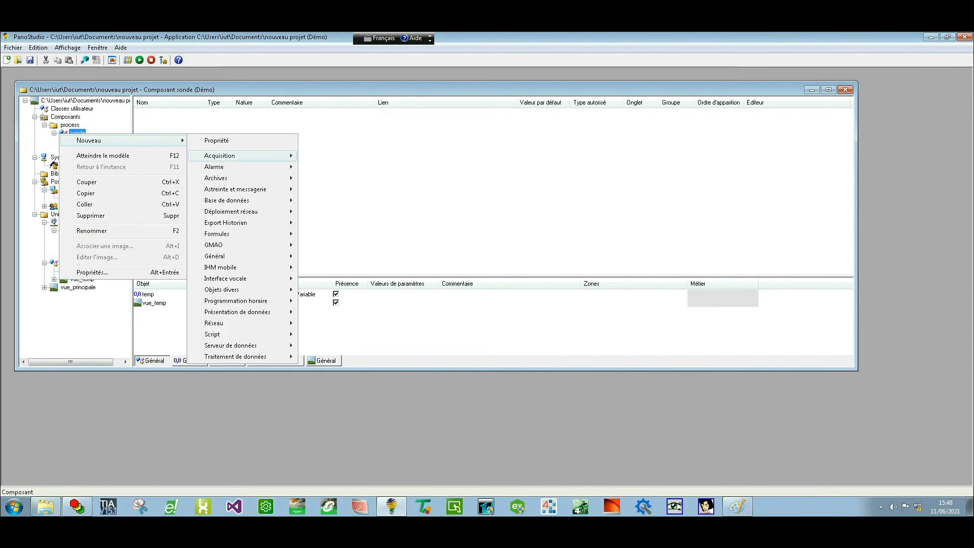
{"action": "mouse_move", "coordinate": [218, 166]}
{"action": "left_click", "coordinate": [329, 168]}
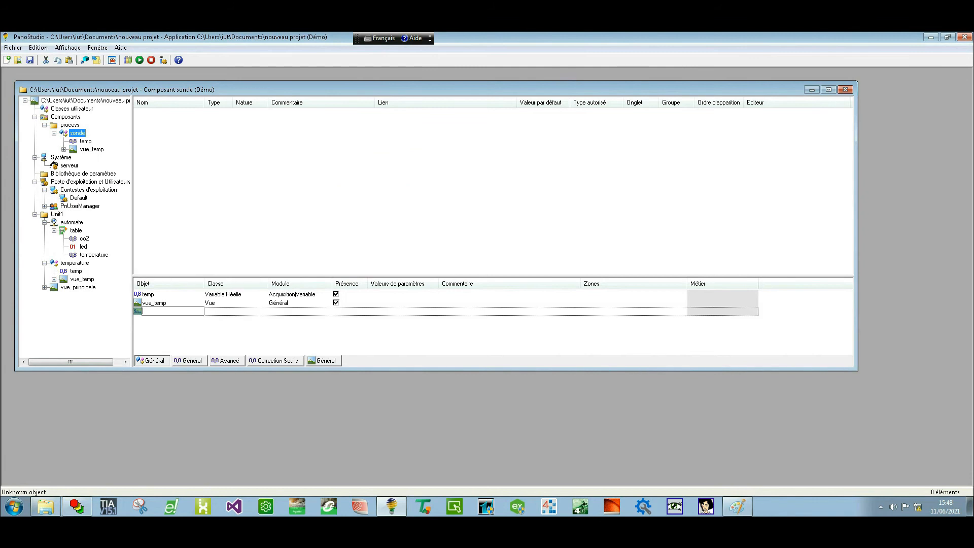
{"action": "type", "text": "almtemp"}
{"action": "key", "text": "Return"}
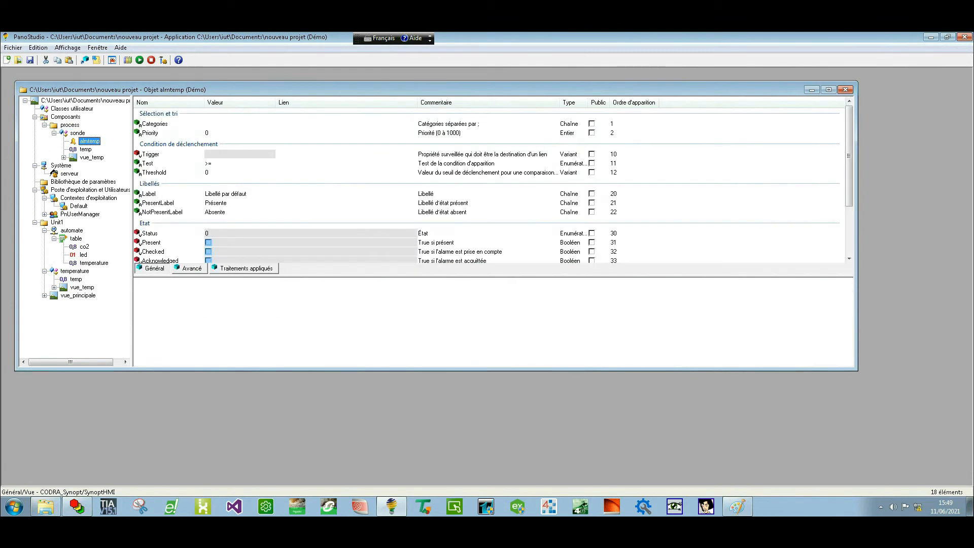
Link the almtemp alarm's Trigger property to the Value property of temp.
{"action": "double_click", "coordinate": [324, 154]}
{"action": "left_click", "coordinate": [93, 135]}
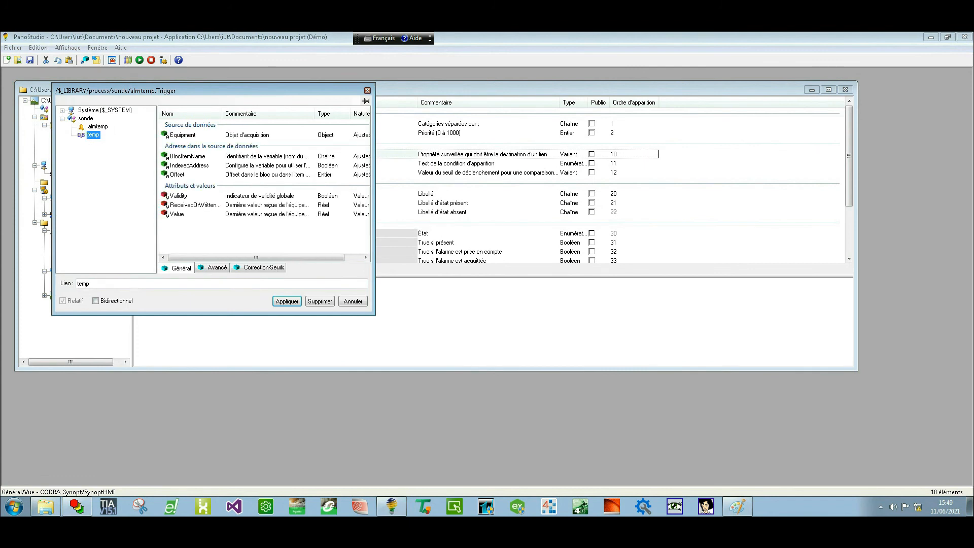
{"action": "left_click", "coordinate": [177, 214]}
{"action": "left_click", "coordinate": [287, 301]}
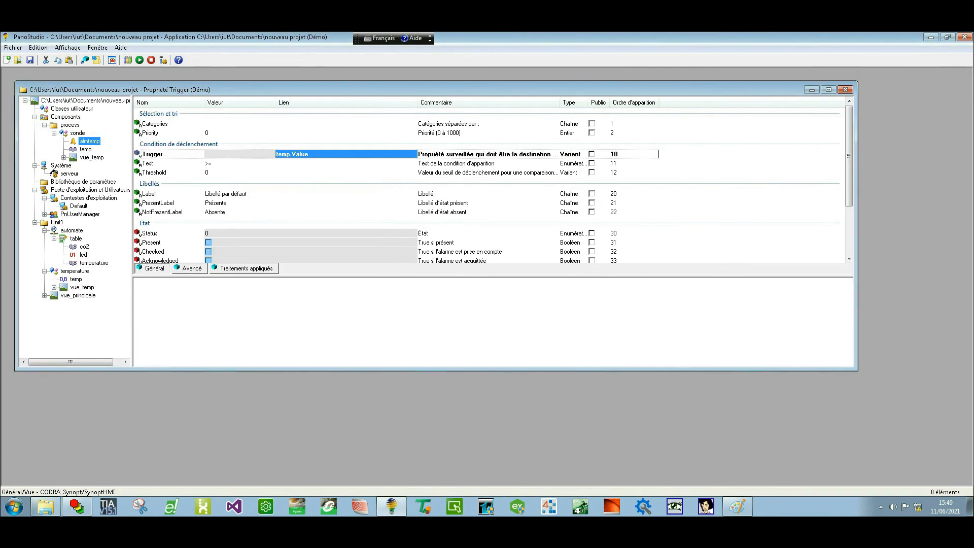
Set the almtemp alarm's Test condition to <= and its Threshold to 24.
{"action": "left_click", "coordinate": [239, 163]}
{"action": "left_click", "coordinate": [239, 163]}
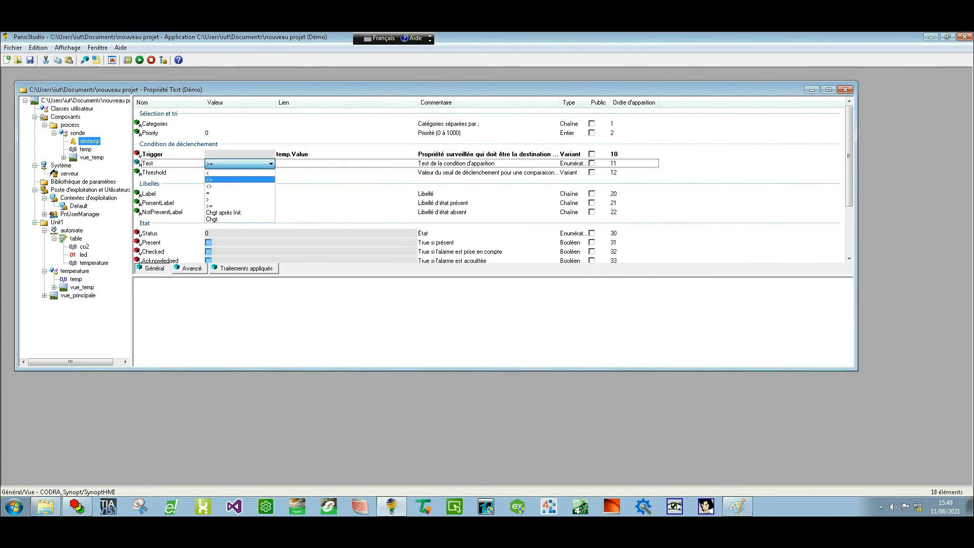
{"action": "left_click", "coordinate": [239, 179]}
{"action": "left_click", "coordinate": [238, 173]}
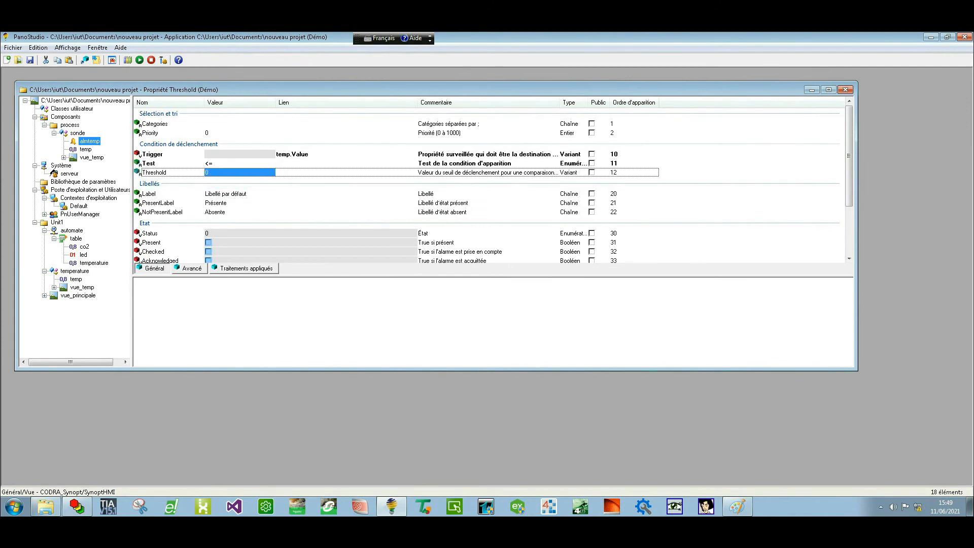
{"action": "left_click", "coordinate": [238, 173]}
{"action": "type", "text": "24"}
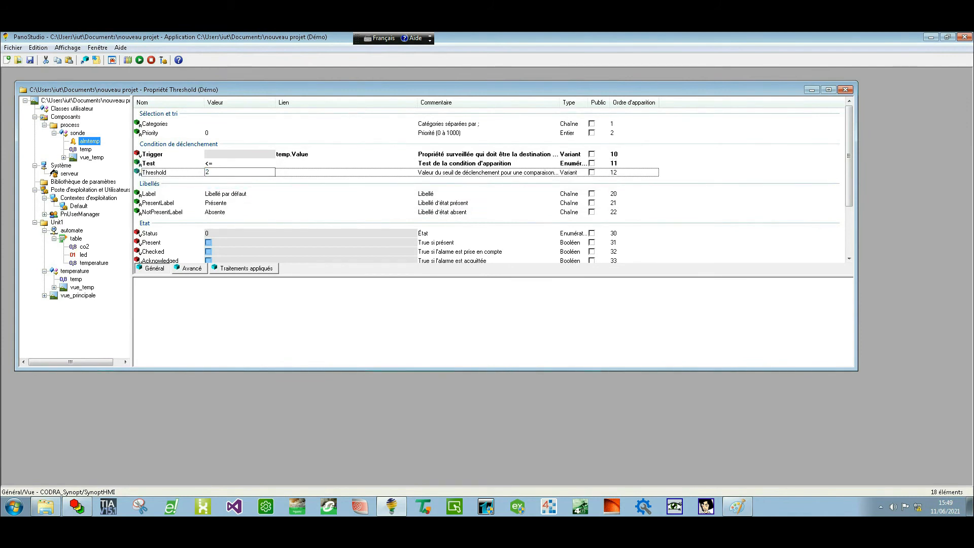
{"action": "left_click", "coordinate": [149, 183]}
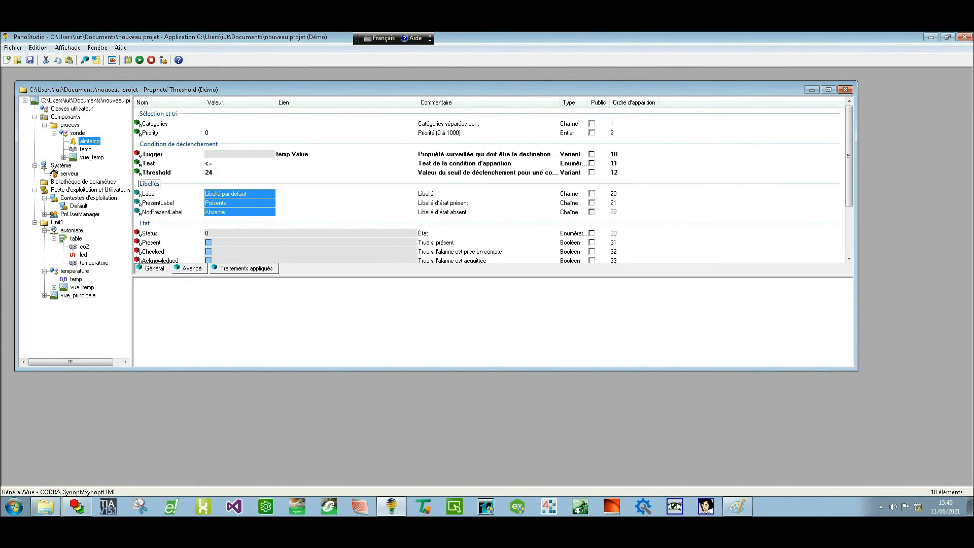
Duplicate the temperature instance twice in Unit1 and expand both copies in the project tree.
{"action": "left_click", "coordinate": [57, 222]}
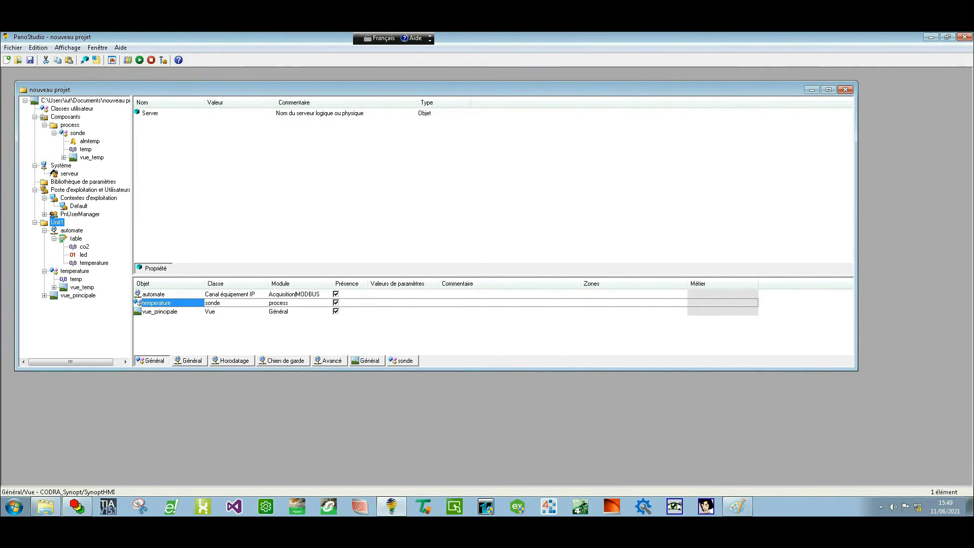
{"action": "key", "text": "ctrl+v"}
{"action": "key", "text": "ctrl+v"}
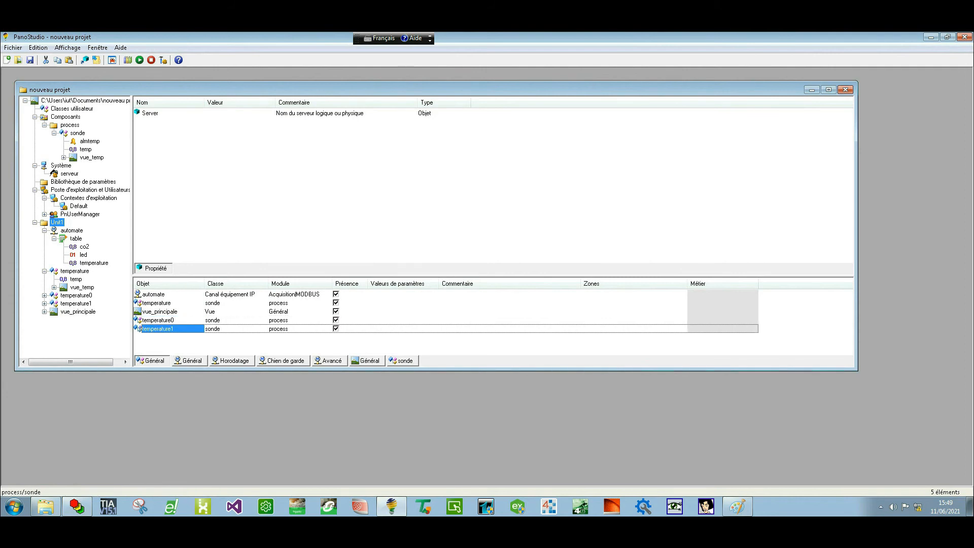
{"action": "left_click", "coordinate": [44, 295]}
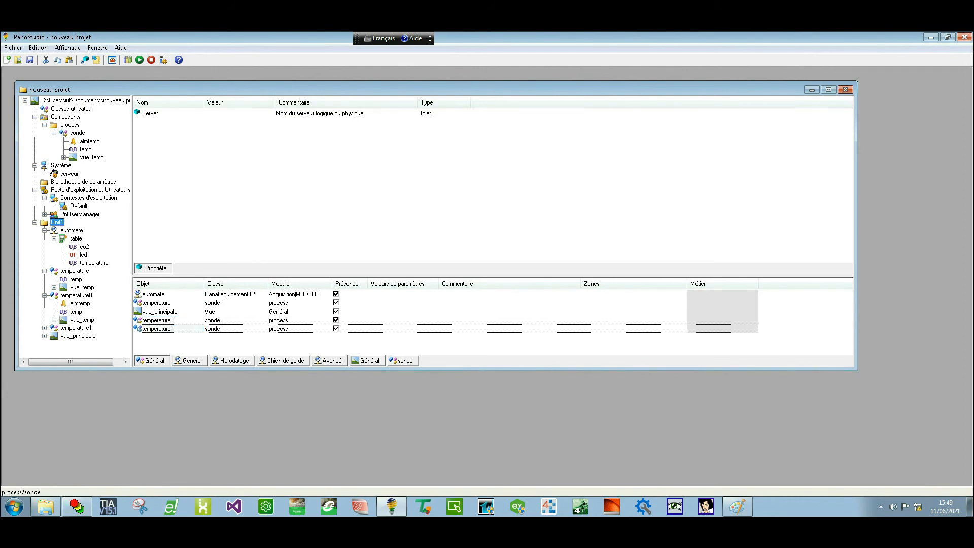
{"action": "left_click", "coordinate": [44, 327]}
Set the presence of the almtemp alarm to Absent in the first copied instance, temperature0.
{"action": "left_click", "coordinate": [77, 296]}
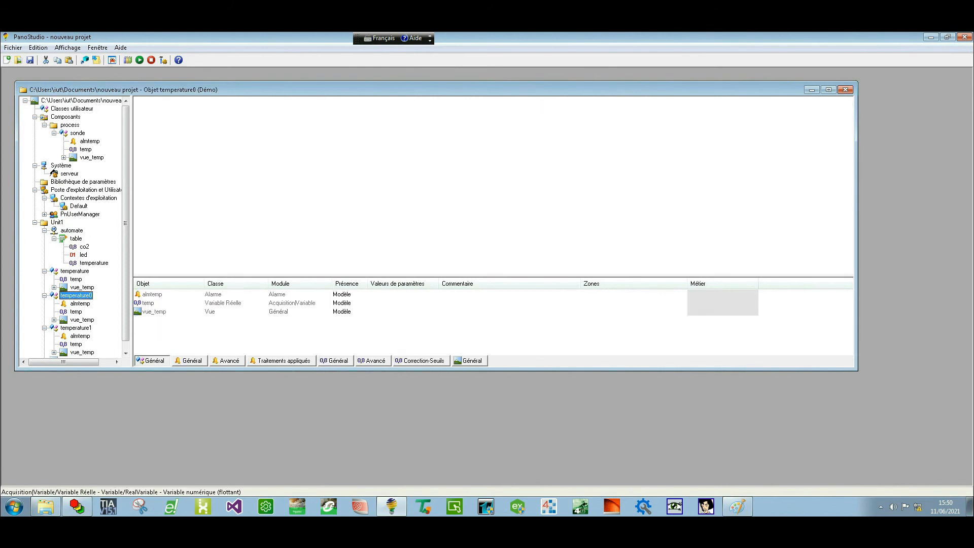
{"action": "left_click", "coordinate": [342, 295]}
{"action": "left_click", "coordinate": [345, 294]}
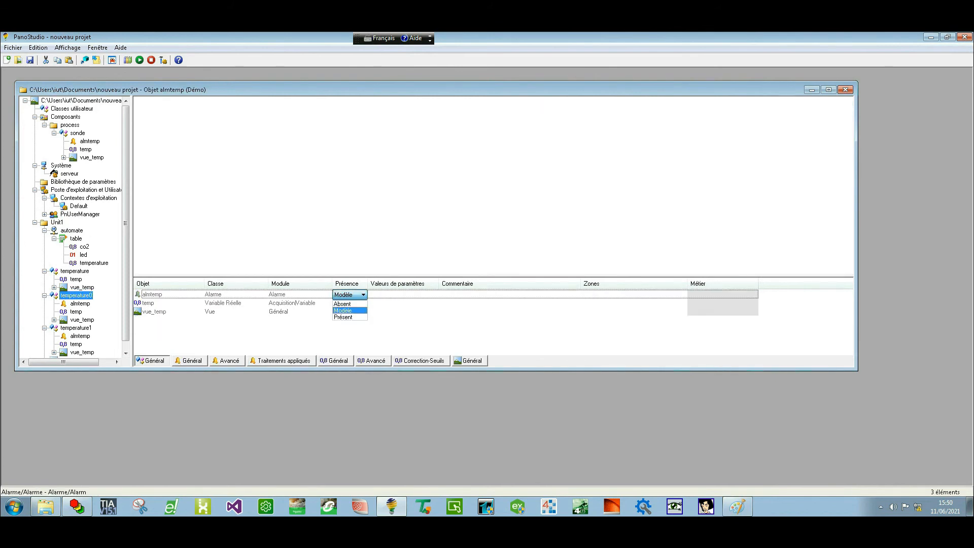
{"action": "left_click", "coordinate": [343, 304]}
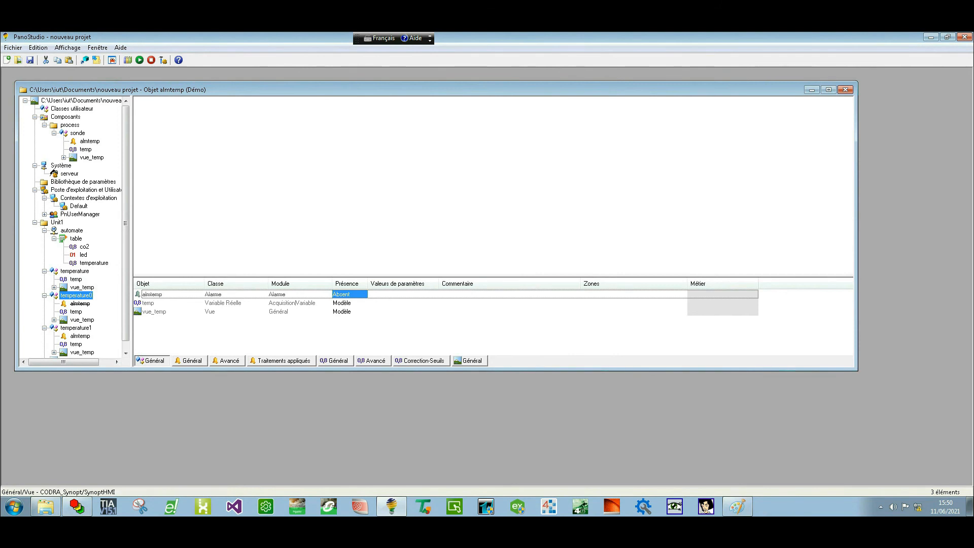
{"action": "left_click", "coordinate": [350, 294]}
{"action": "left_click", "coordinate": [349, 302]}
Delete the two copied instances, temperature0 and temperature1, from Unit1.
{"action": "left_click", "coordinate": [76, 295]}
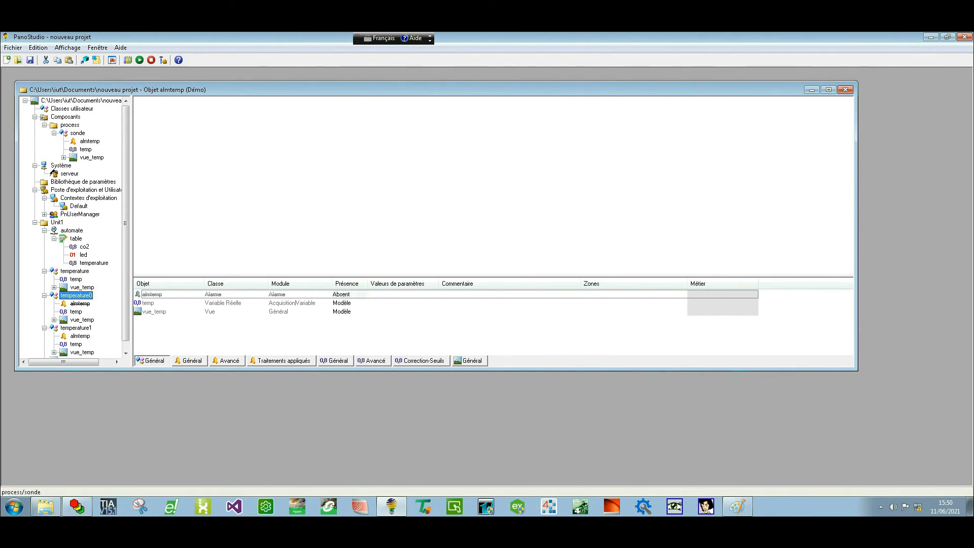
{"action": "key", "text": "Delete"}
{"action": "key", "text": "Return"}
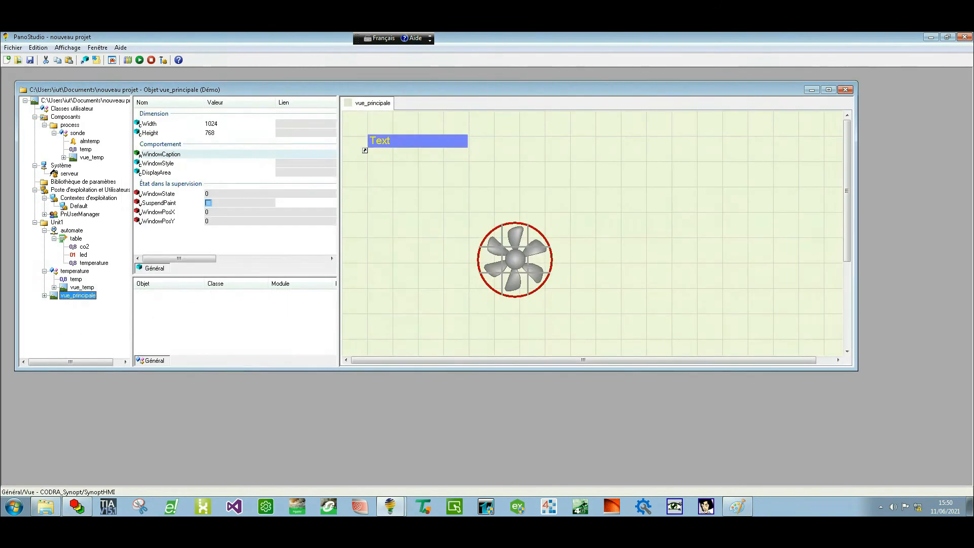
Review the almtemp alarm's settings inside the temperature instance of Unit1.
{"action": "left_click", "coordinate": [75, 271]}
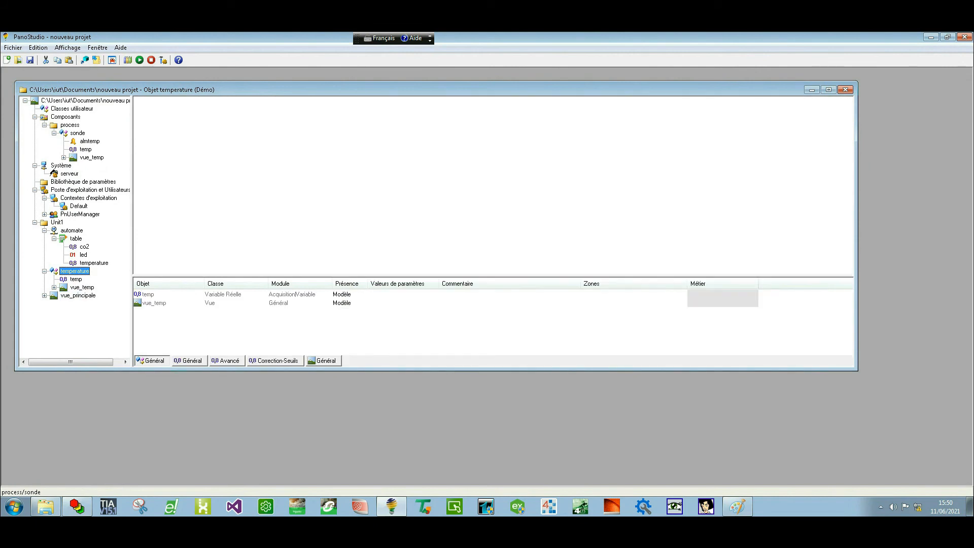
{"action": "left_click", "coordinate": [80, 279]}
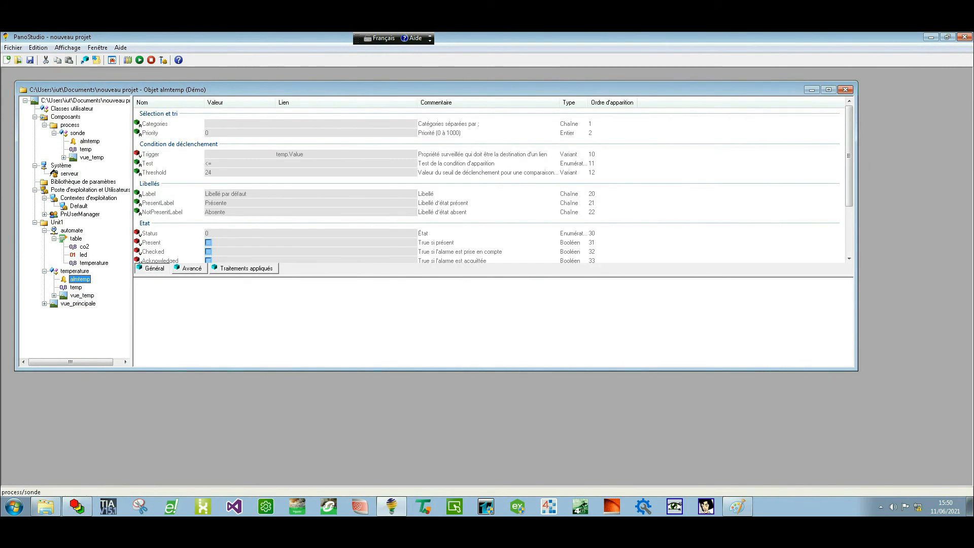
Assign the Ouverture de sous vue command to the fan group's Bouton gauche enfoncé event in vue_principale.
{"action": "left_click", "coordinate": [78, 303]}
{"action": "right_click", "coordinate": [560, 195]}
{"action": "key", "text": "Escape"}
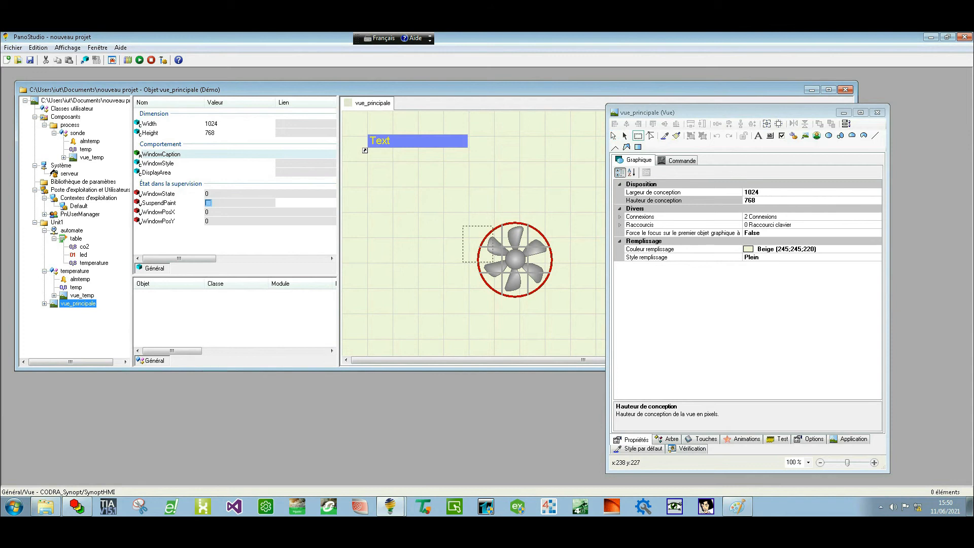
{"action": "left_click_drag", "start_coordinate": [431, 196], "coordinate": [569, 313]}
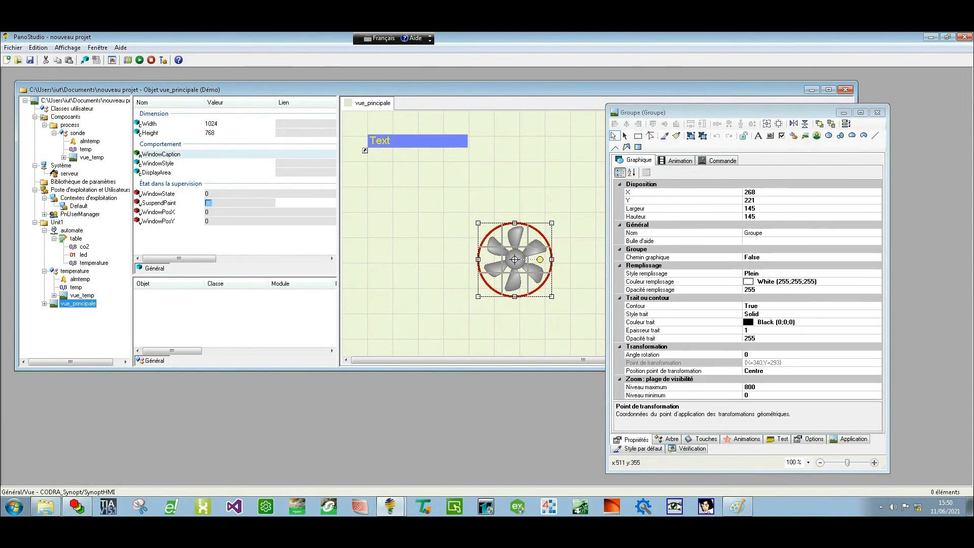
{"action": "left_click", "coordinate": [722, 159]}
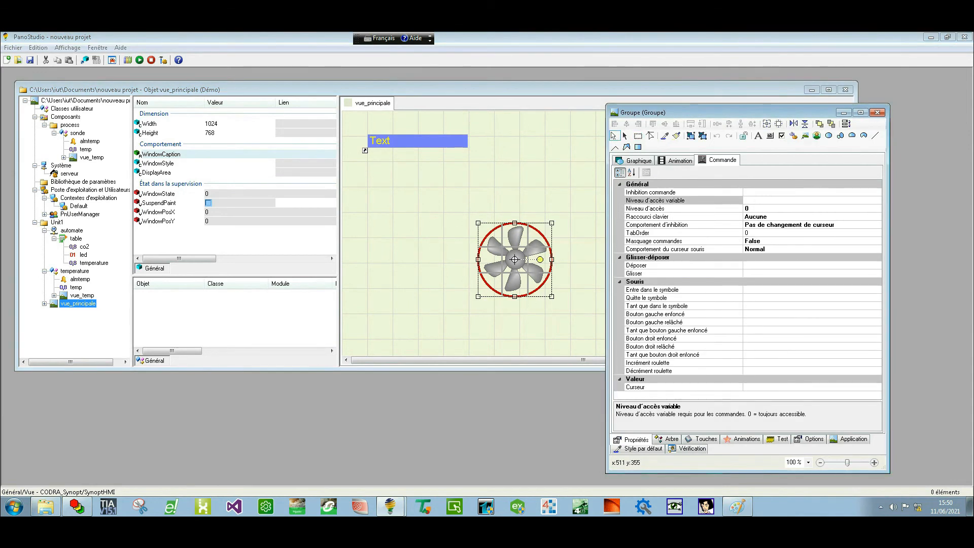
{"action": "left_click", "coordinate": [786, 314]}
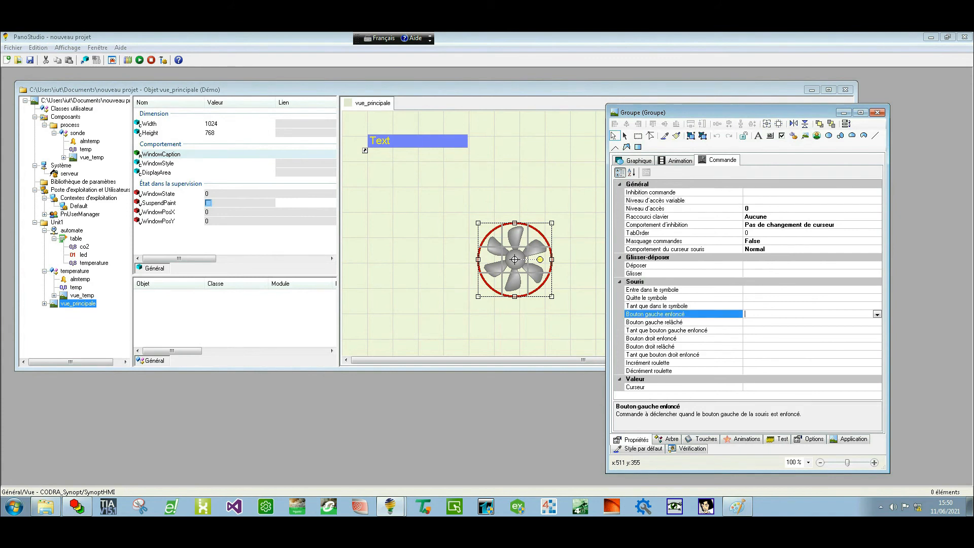
{"action": "left_click", "coordinate": [877, 314]}
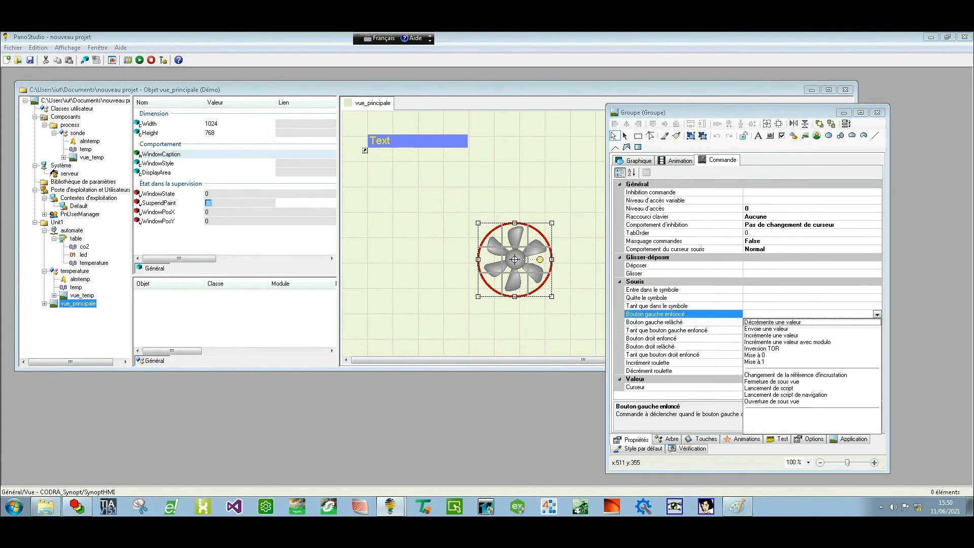
{"action": "left_click", "coordinate": [772, 401]}
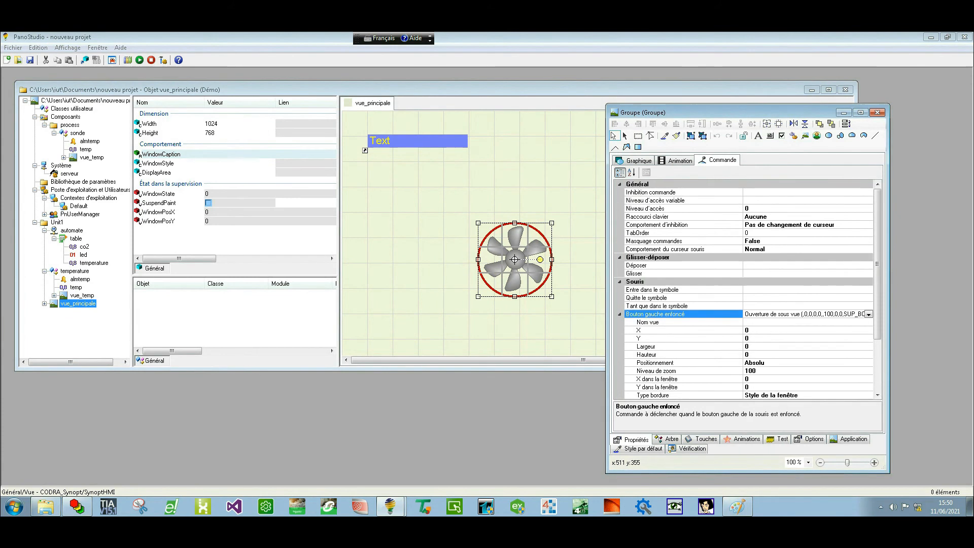
{"action": "scroll", "coordinate": [745, 289], "scroll_direction": "down", "scroll_amount": 3}
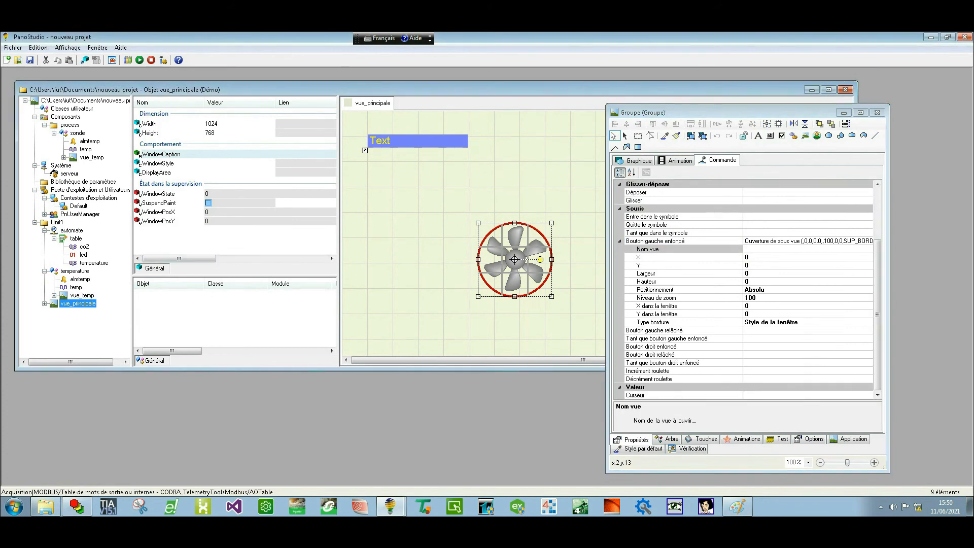
Create a new Général view named page in Unit1.
{"action": "right_click", "coordinate": [53, 222]}
{"action": "mouse_move", "coordinate": [101, 230]}
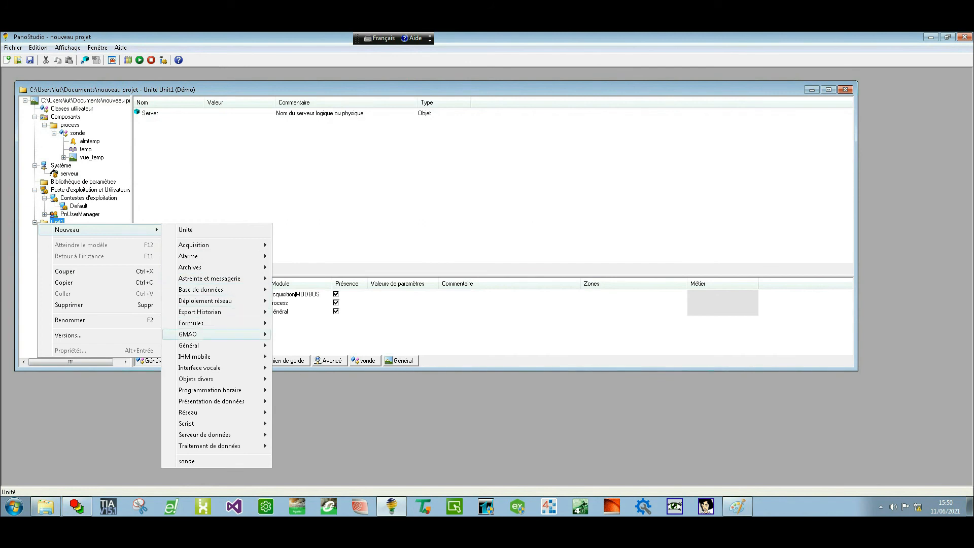
{"action": "mouse_move", "coordinate": [218, 345]}
{"action": "left_click", "coordinate": [293, 379]}
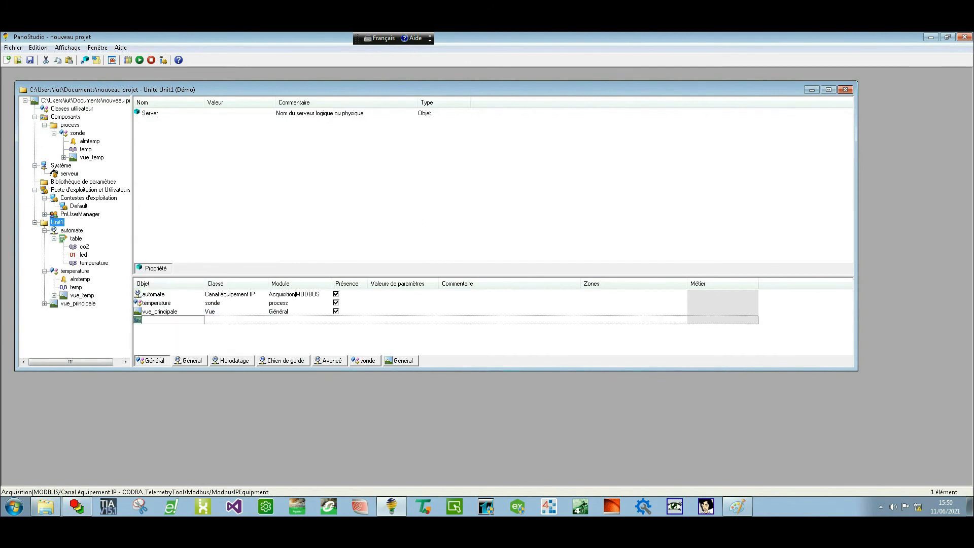
{"action": "type", "text": "page"}
{"action": "key", "text": "Return"}
Set the Nom vue of the fan group's sub-view opening command in vue_principale to page.
{"action": "left_click", "coordinate": [78, 311]}
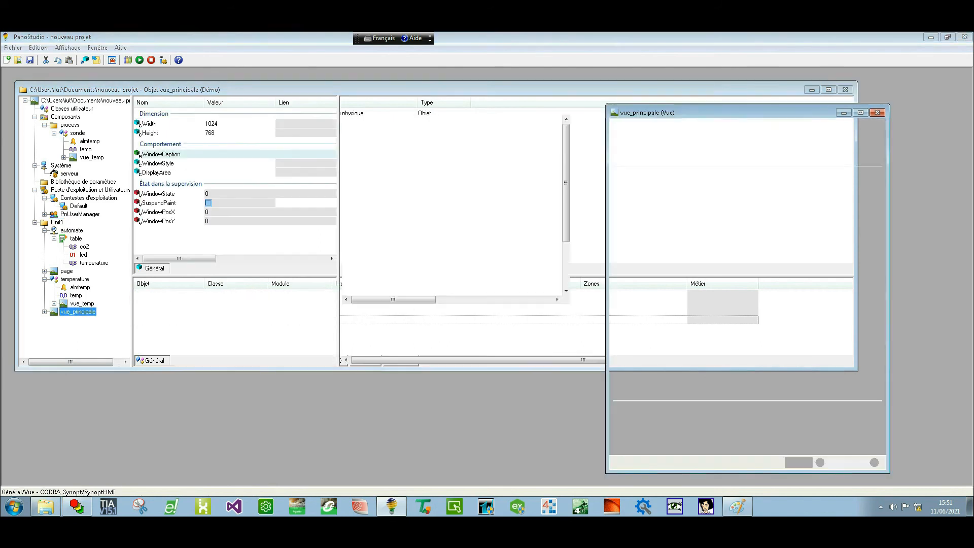
{"action": "left_click", "coordinate": [515, 260]}
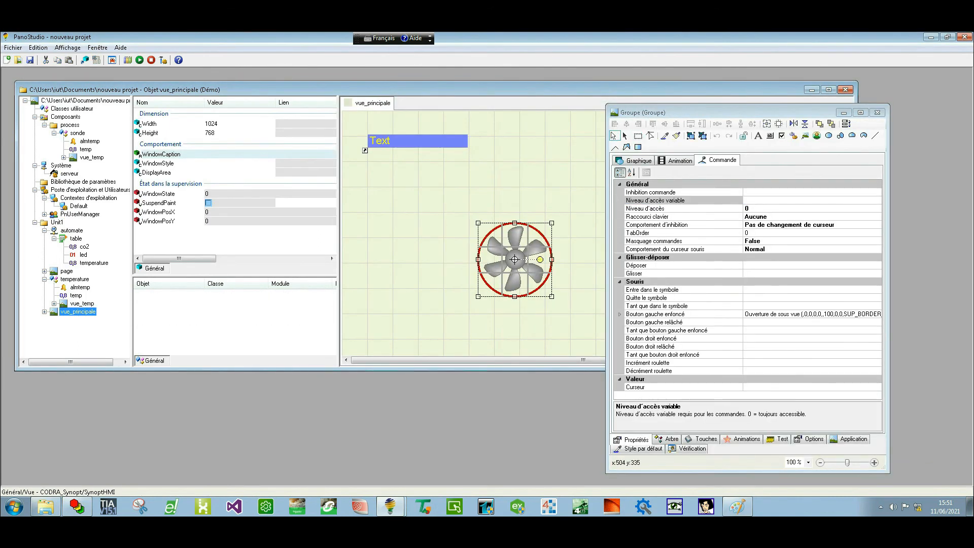
{"action": "left_click", "coordinate": [619, 314]}
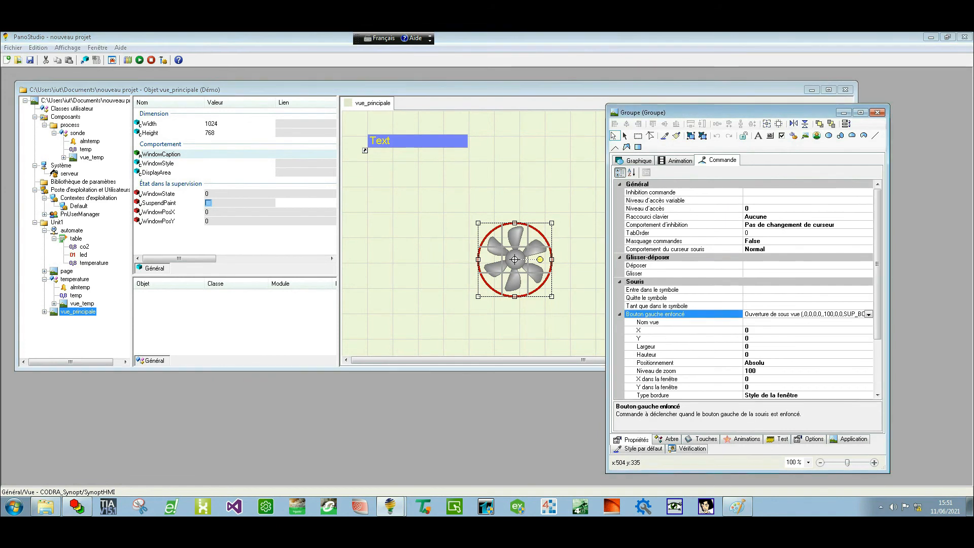
{"action": "left_click", "coordinate": [807, 322]}
{"action": "left_click", "coordinate": [869, 322]}
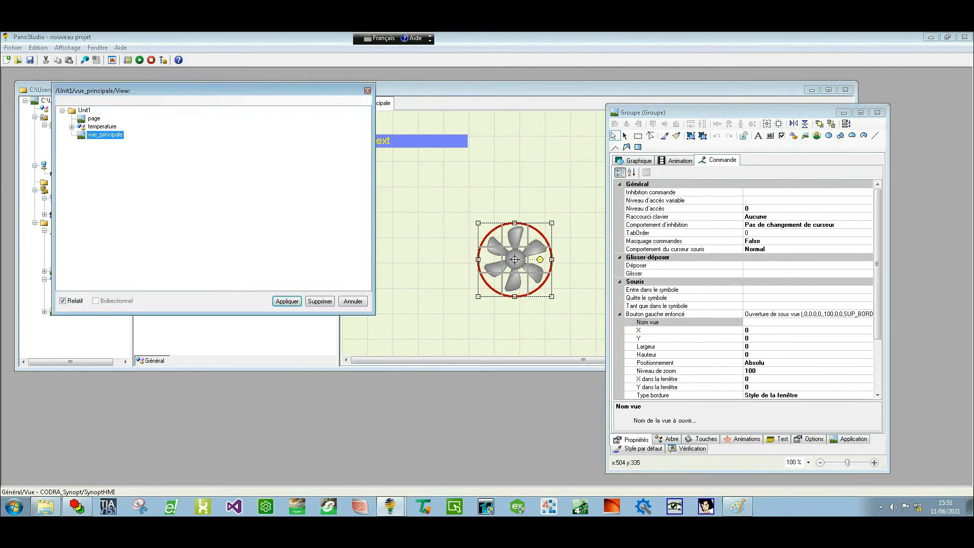
{"action": "left_click", "coordinate": [93, 118]}
{"action": "key", "text": "Return"}
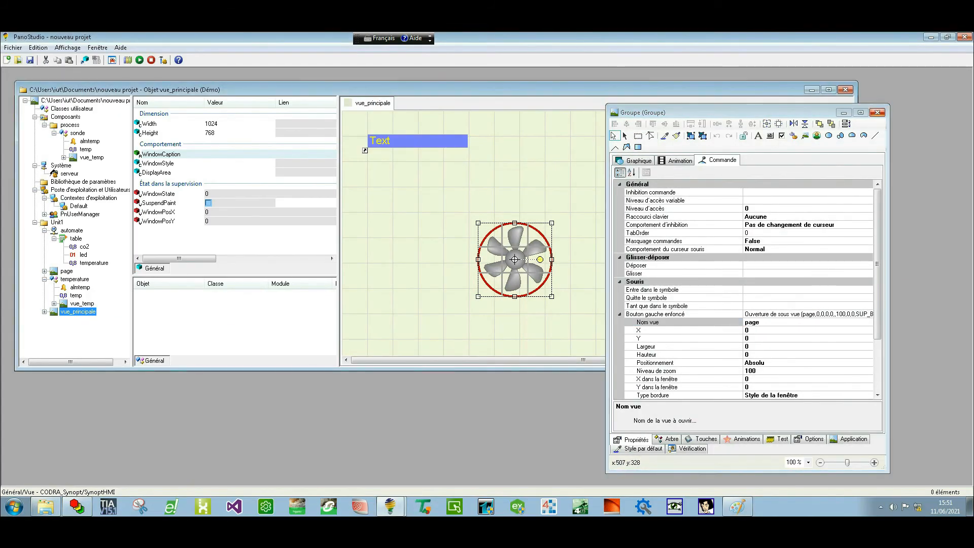
{"action": "key", "text": "Escape"}
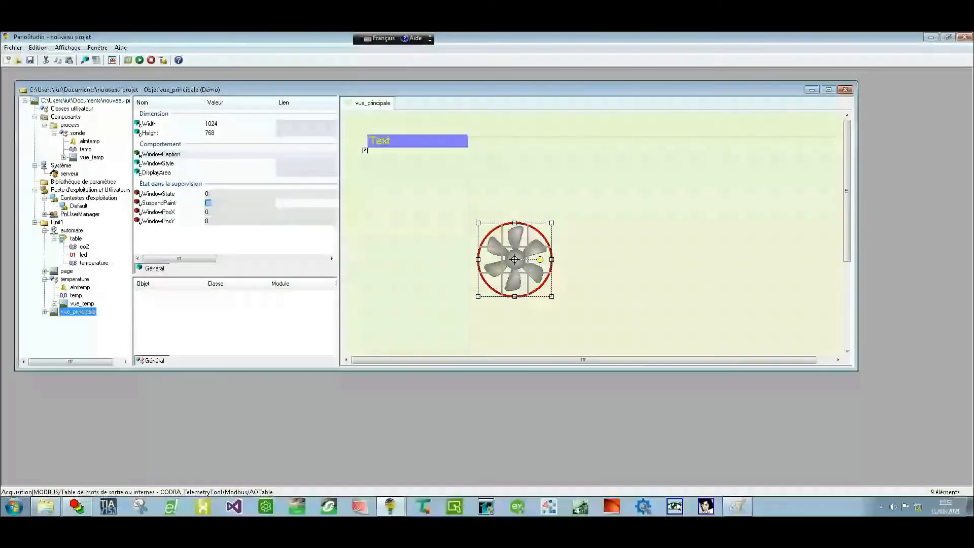
Draw a rectangle about 184 wide and 105 high in the page view, at about X 161, Y 327.
{"action": "left_click", "coordinate": [66, 271]}
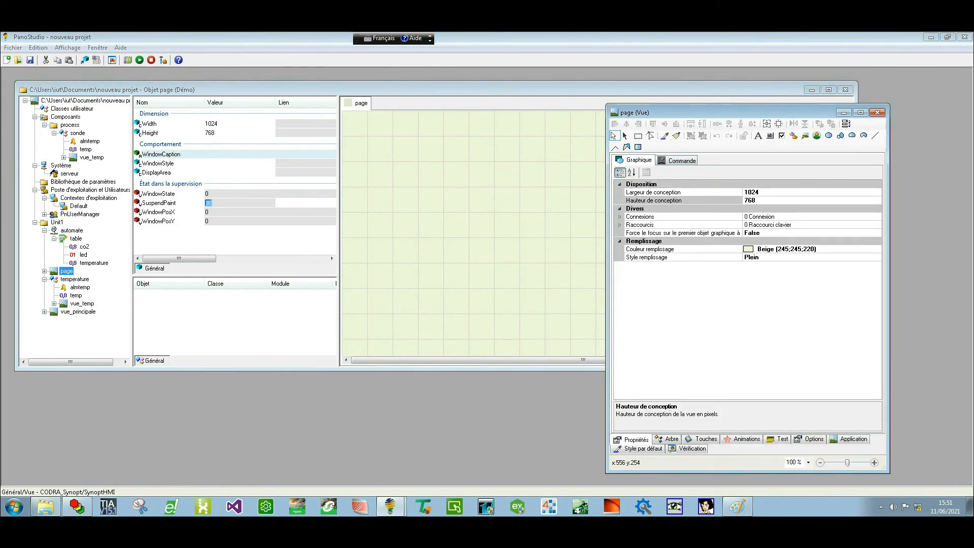
{"action": "left_click", "coordinate": [638, 147]}
{"action": "left_click", "coordinate": [424, 277]}
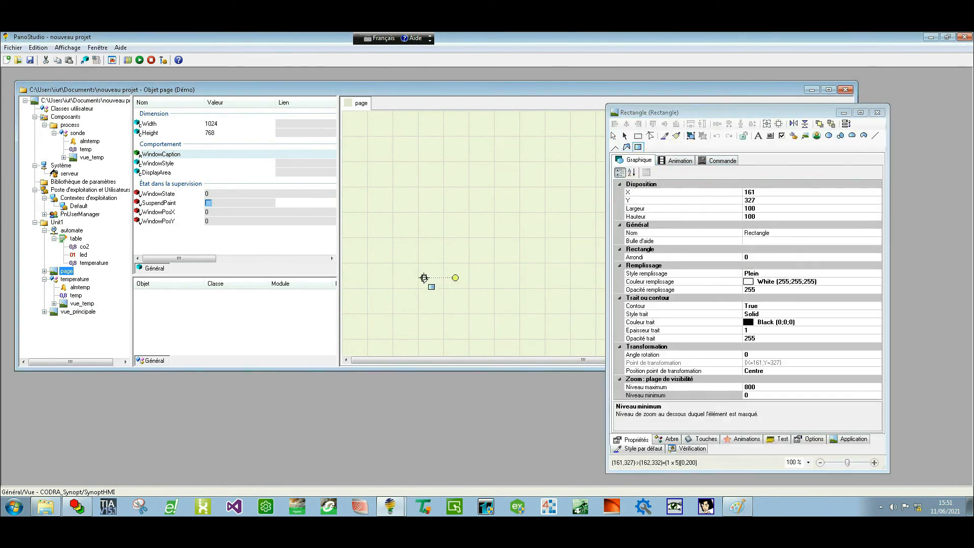
{"action": "left_click_drag", "start_coordinate": [424, 278], "coordinate": [517, 329]}
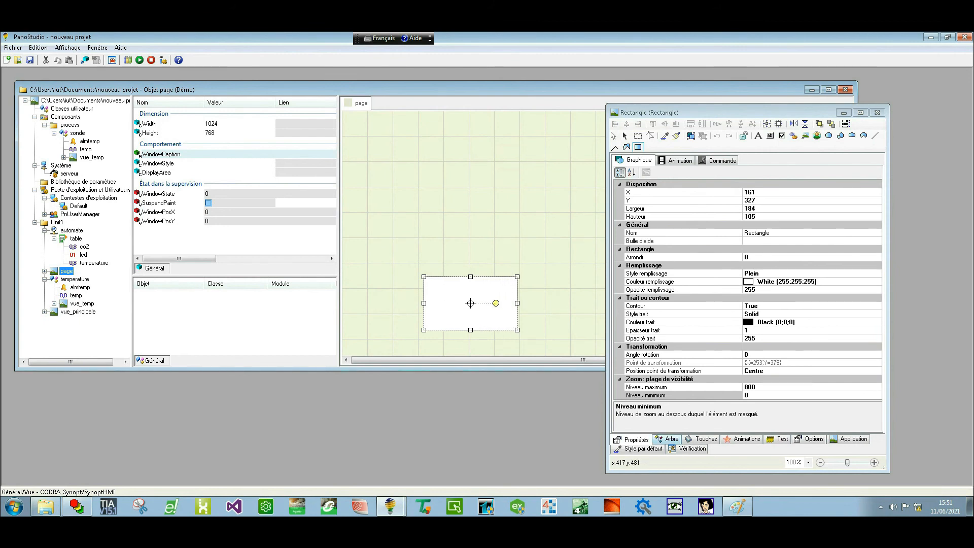
Assign the Fermeture de sous vue command to the rectangle's Bouton gauche enfoncé event, with page as the view to close.
{"action": "left_click", "coordinate": [719, 160]}
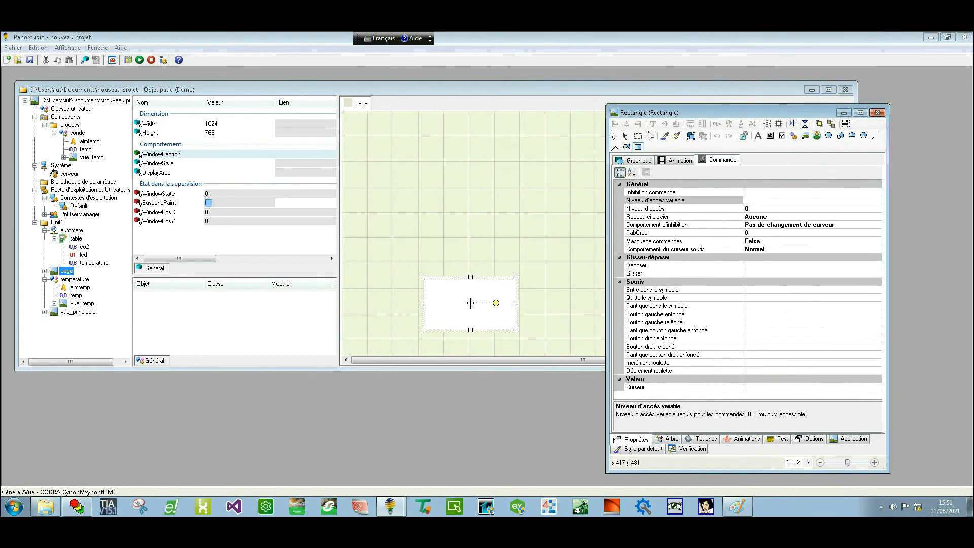
{"action": "left_click", "coordinate": [659, 314]}
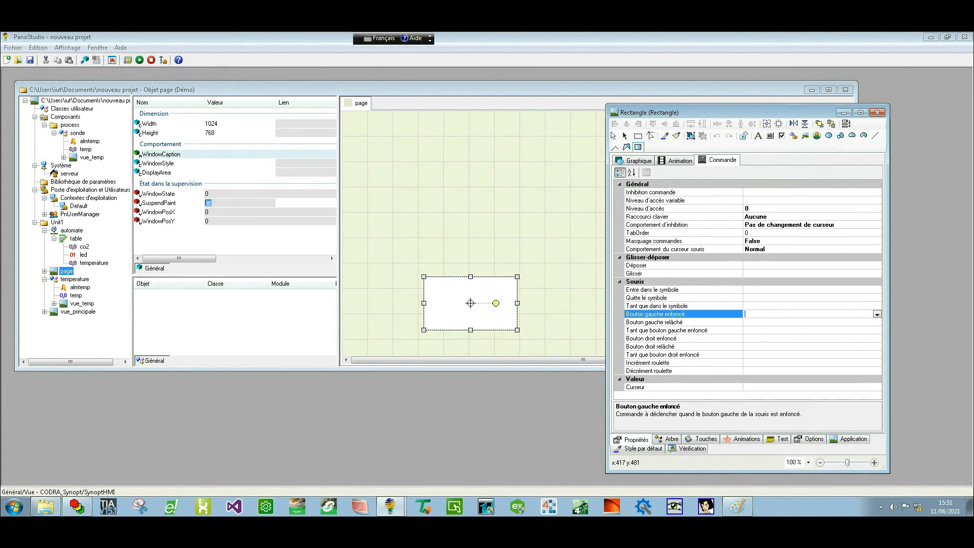
{"action": "left_click", "coordinate": [877, 314]}
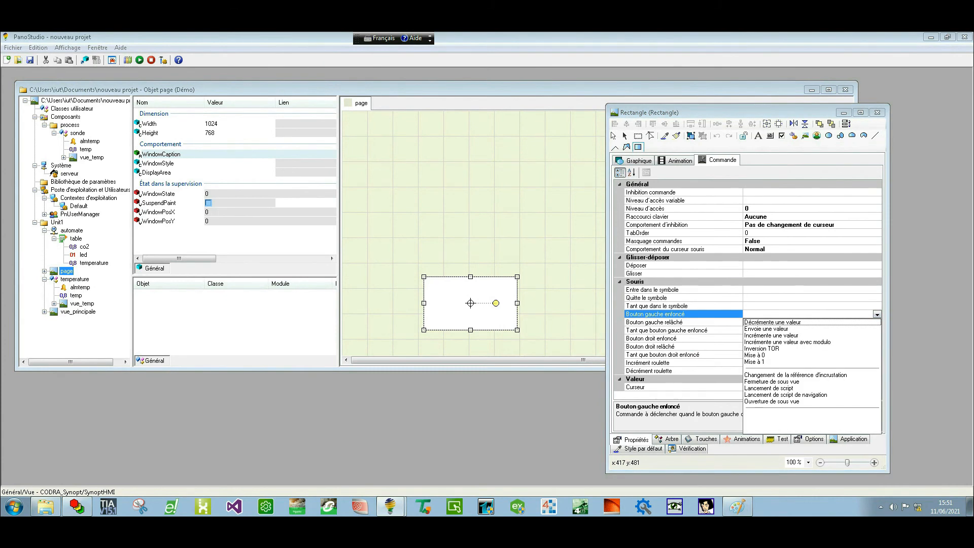
{"action": "left_click", "coordinate": [771, 381]}
{"action": "left_click", "coordinate": [648, 322]}
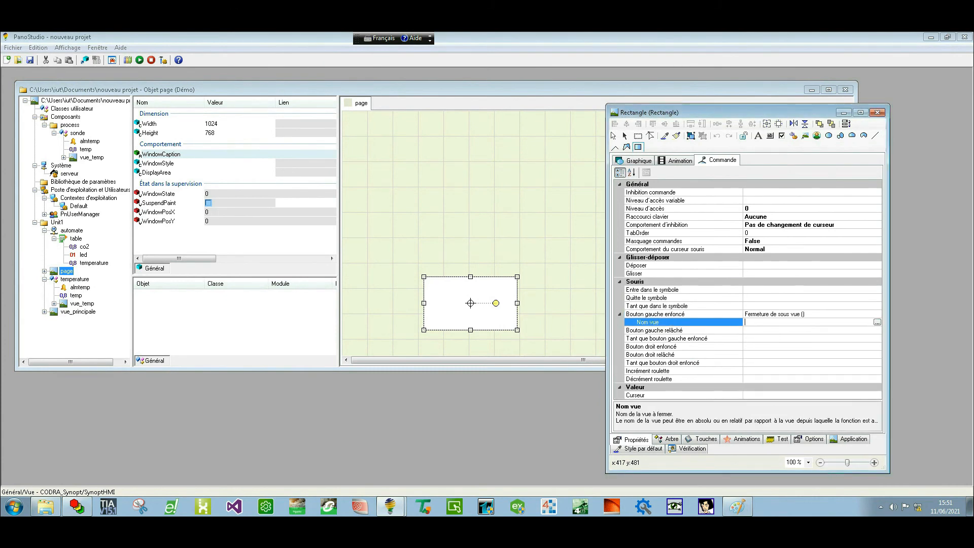
{"action": "left_click", "coordinate": [876, 322]}
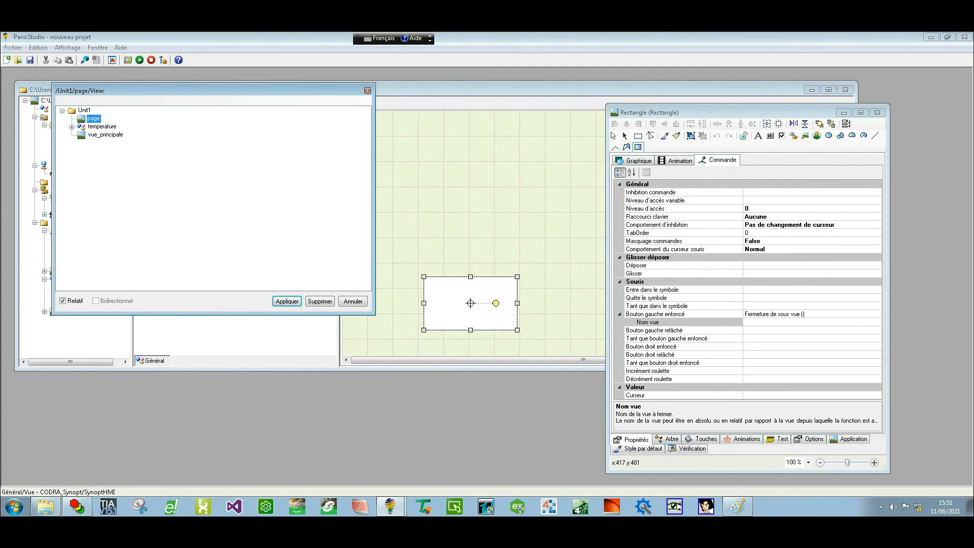
{"action": "left_click", "coordinate": [287, 301]}
{"action": "left_click", "coordinate": [877, 112]}
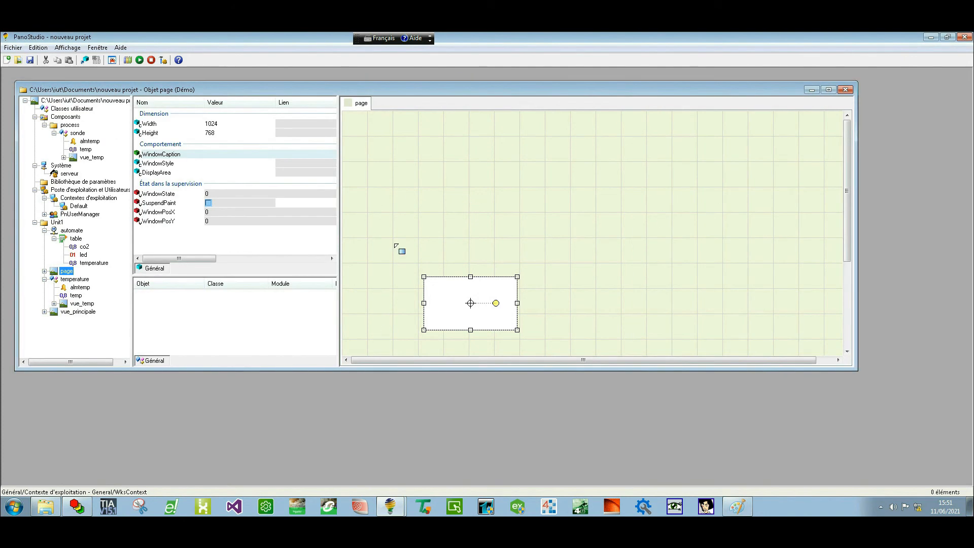
Add an alarm window named alm to the page view and enlarge it until the Libellé Alarme column fits.
{"action": "right_click", "coordinate": [222, 314]}
{"action": "mouse_move", "coordinate": [284, 319]}
{"action": "mouse_move", "coordinate": [375, 330]}
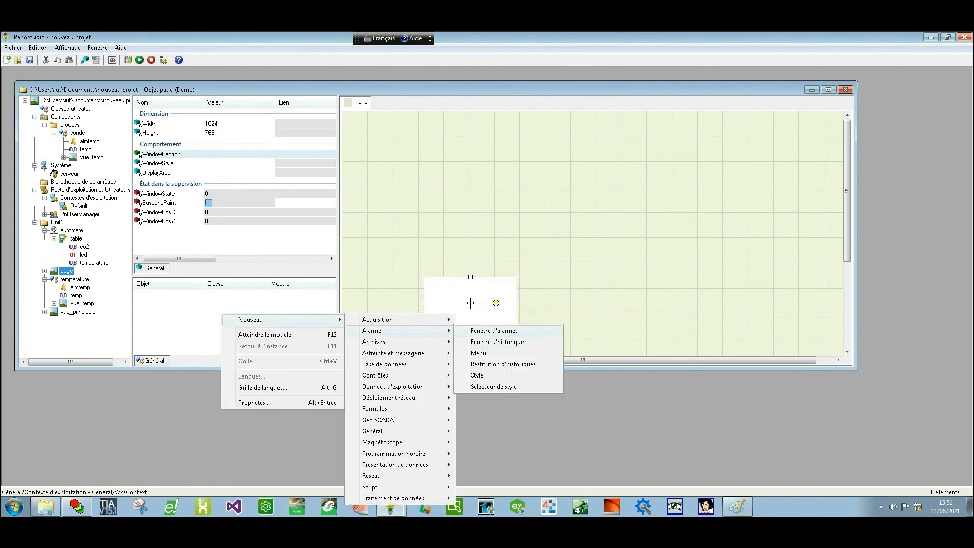
{"action": "left_click", "coordinate": [495, 331]}
{"action": "type", "text": "alm"}
{"action": "key", "text": "Return"}
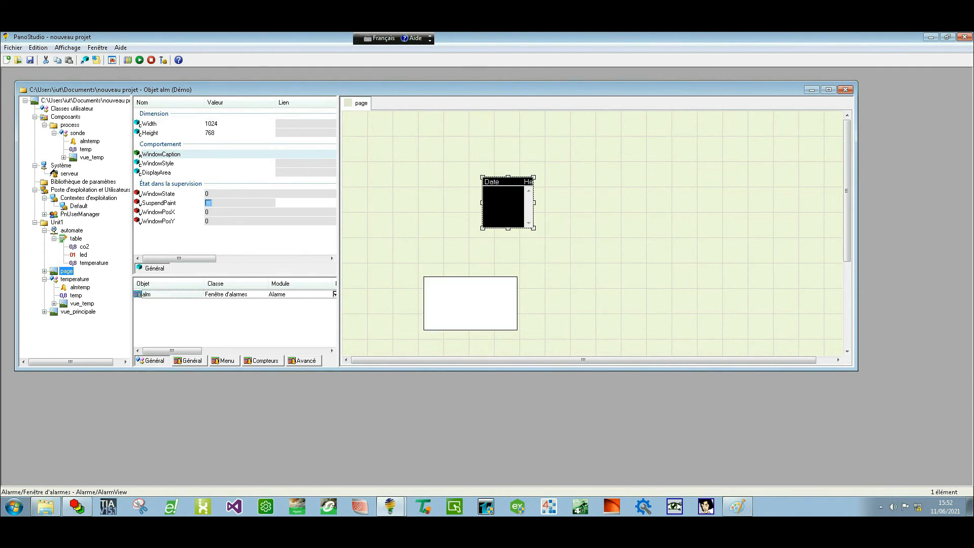
{"action": "left_click_drag", "start_coordinate": [533, 228], "coordinate": [630, 248]}
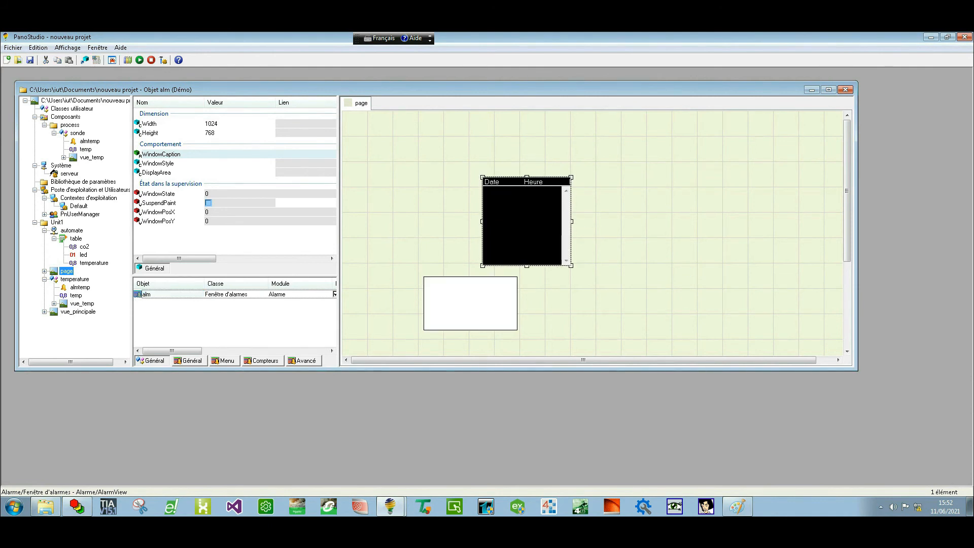
{"action": "left_click_drag", "start_coordinate": [571, 221], "coordinate": [761, 221]}
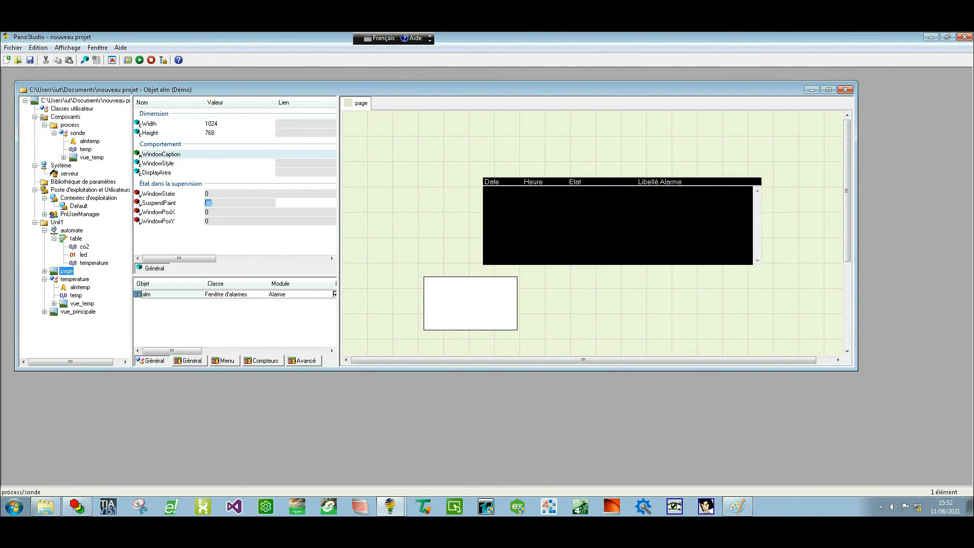
Add a text object about 150 wide to vue_principale, between the blue text and the fan.
{"action": "left_click", "coordinate": [78, 311]}
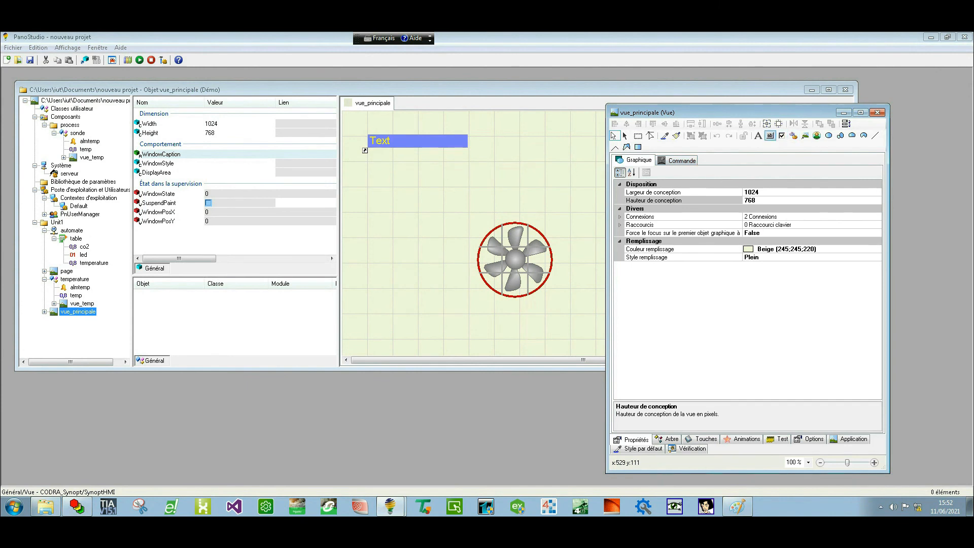
{"action": "left_click", "coordinate": [757, 136]}
{"action": "left_click_drag", "start_coordinate": [385, 204], "coordinate": [460, 204]}
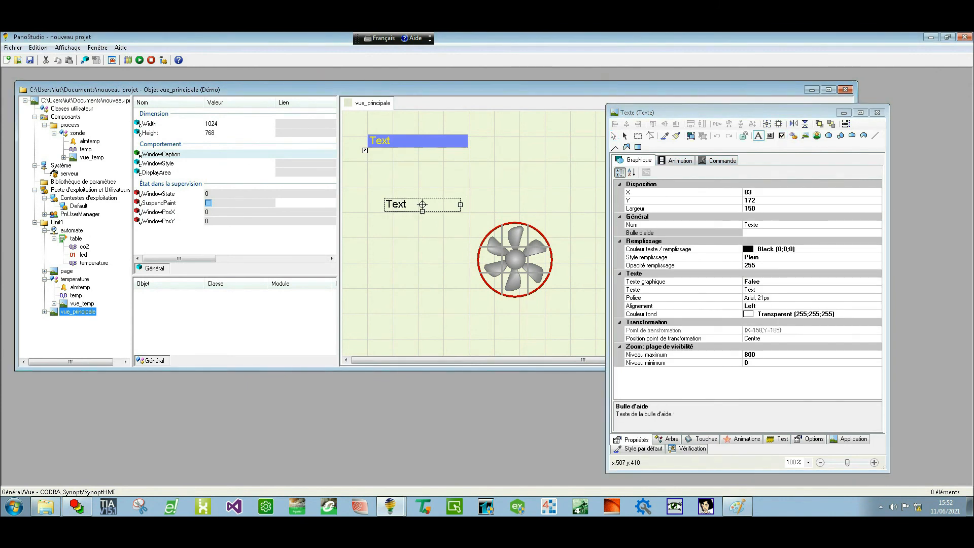
Add a Texte animation to the black text object in vue_principale.
{"action": "left_click", "coordinate": [676, 161]}
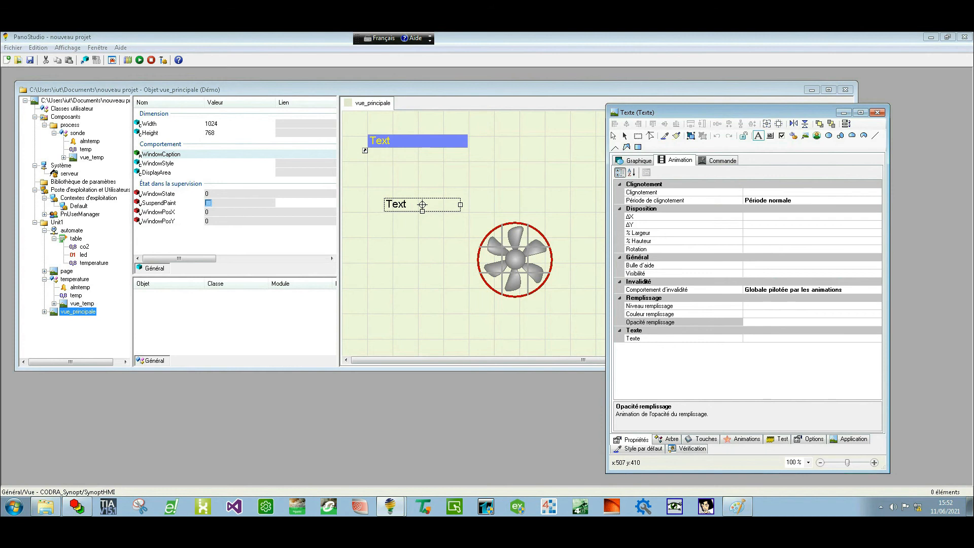
{"action": "left_click", "coordinate": [659, 338]}
{"action": "left_click", "coordinate": [877, 338]}
{"action": "left_click", "coordinate": [812, 345]}
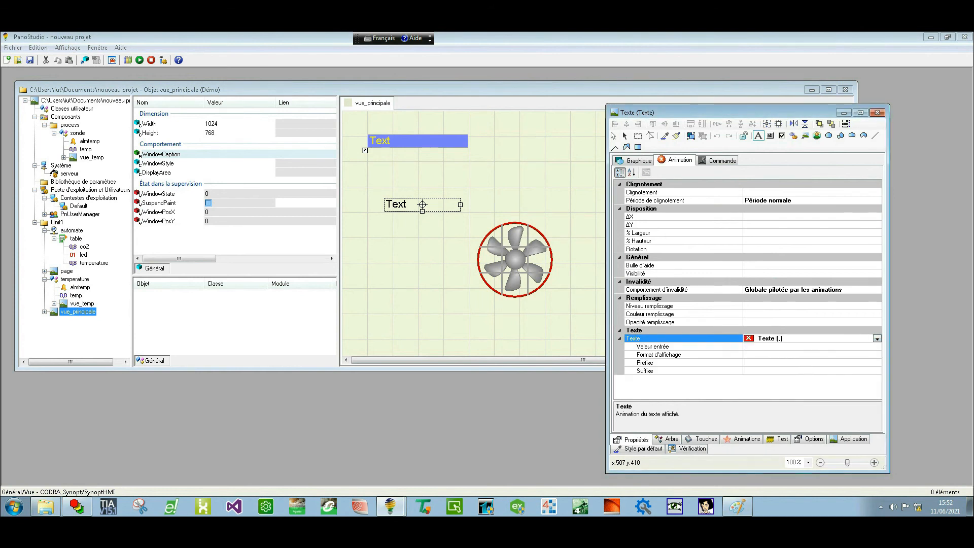
Link the text animation's Valeur entrée to ../automate/table/co2.Value through a new connection.
{"action": "left_click", "coordinate": [652, 346]}
{"action": "left_click", "coordinate": [877, 347]}
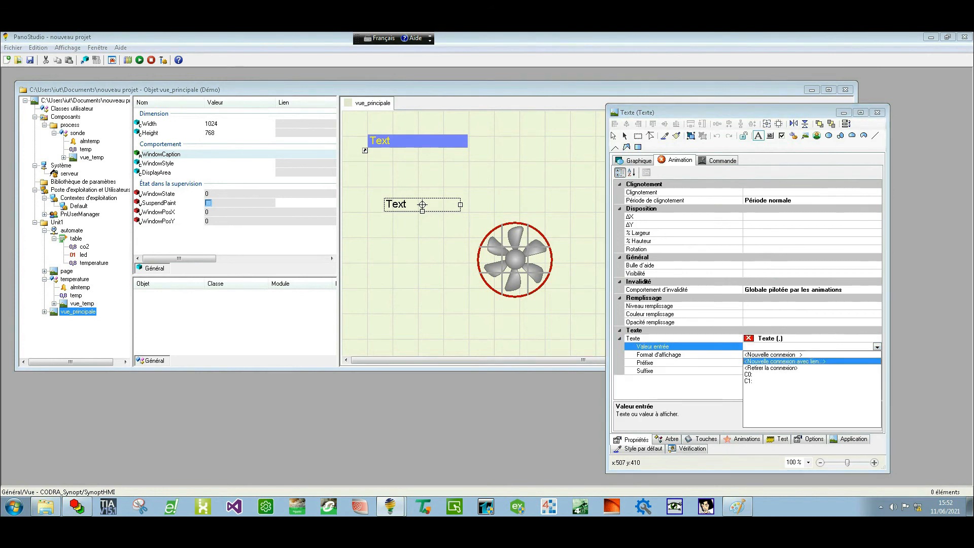
{"action": "left_click", "coordinate": [784, 361]}
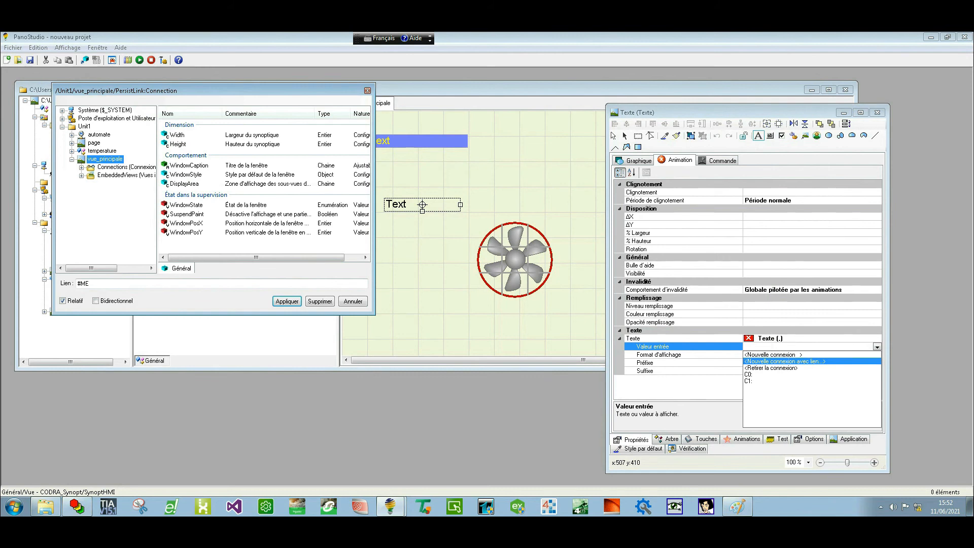
{"action": "left_click", "coordinate": [72, 134]}
{"action": "left_click", "coordinate": [81, 151]}
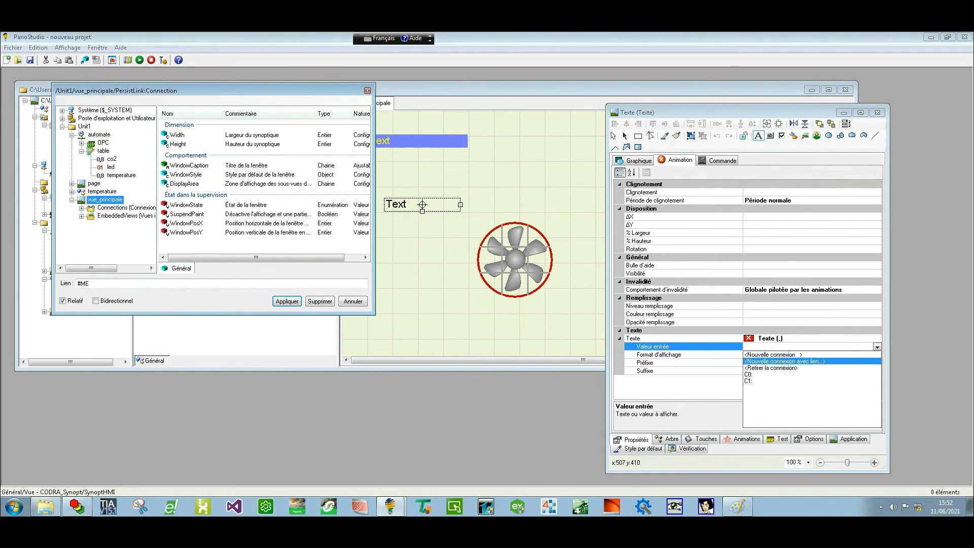
{"action": "left_click", "coordinate": [111, 159]}
{"action": "left_click", "coordinate": [175, 156]}
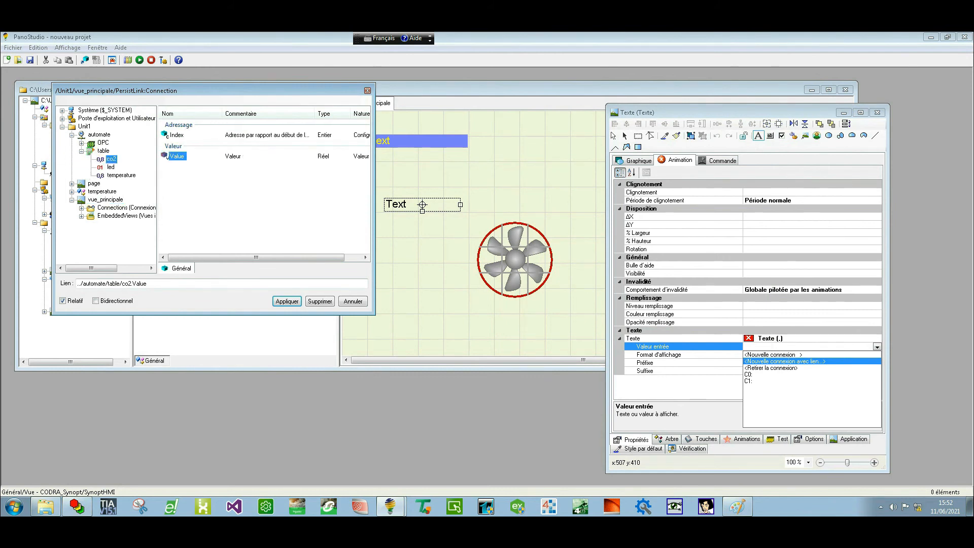
{"action": "left_click", "coordinate": [286, 301]}
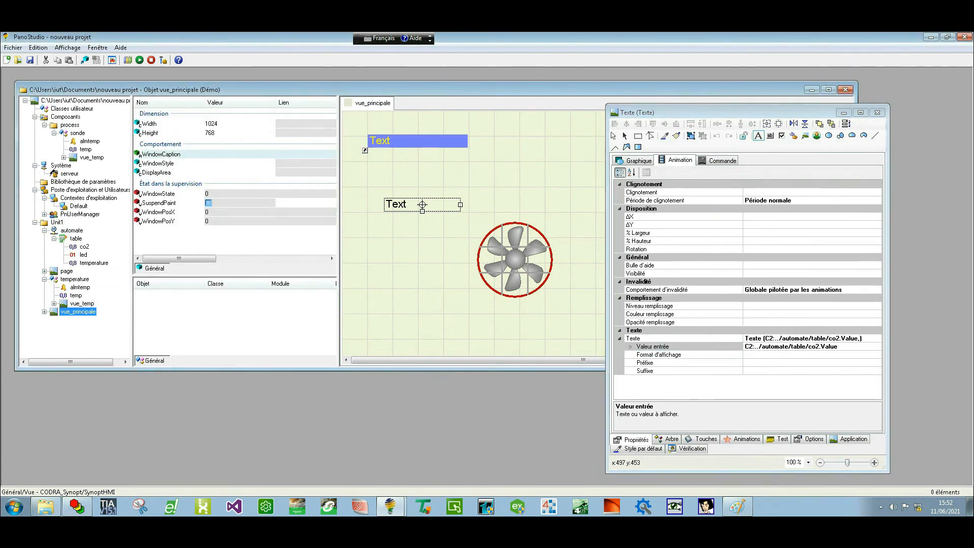
Draw a circle above and to the right of the fan and give its fill a Couleur sur 1 TOR animation.
{"action": "left_click", "coordinate": [828, 135]}
{"action": "mouse_move", "coordinate": [536, 158]}
{"action": "left_mouse_down"}
{"action": "mouse_move", "coordinate": [570, 217]}
{"action": "mouse_move", "coordinate": [588, 207]}
{"action": "left_mouse_up"}
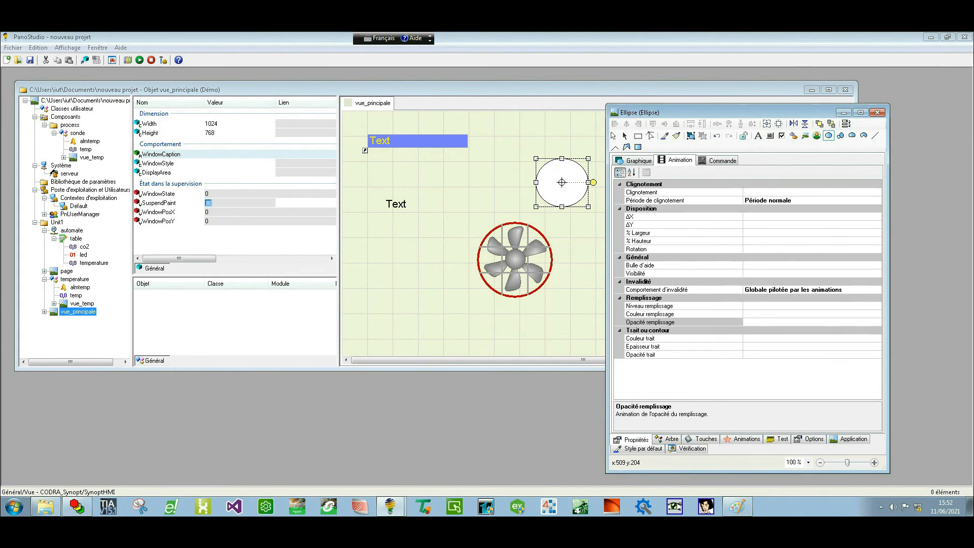
{"action": "left_click", "coordinate": [812, 314]}
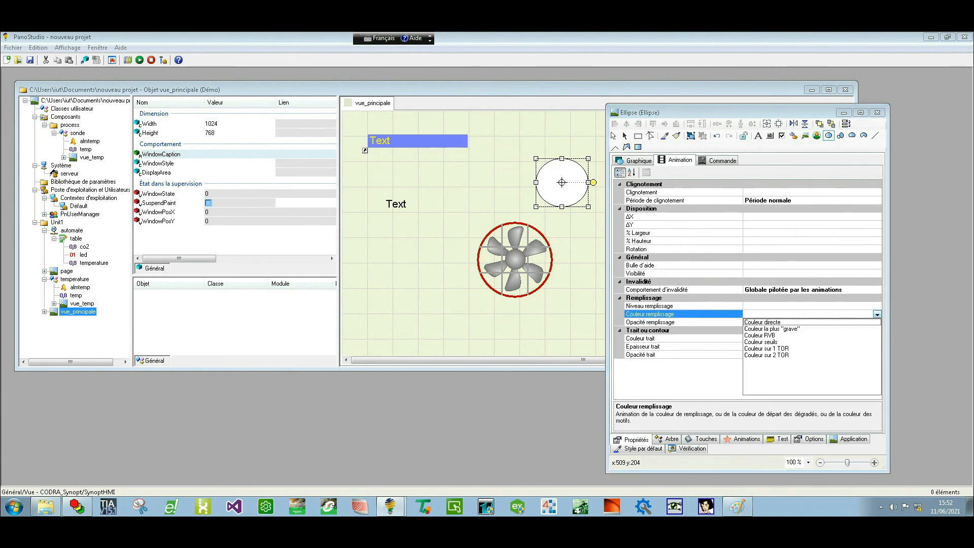
{"action": "left_click", "coordinate": [765, 348]}
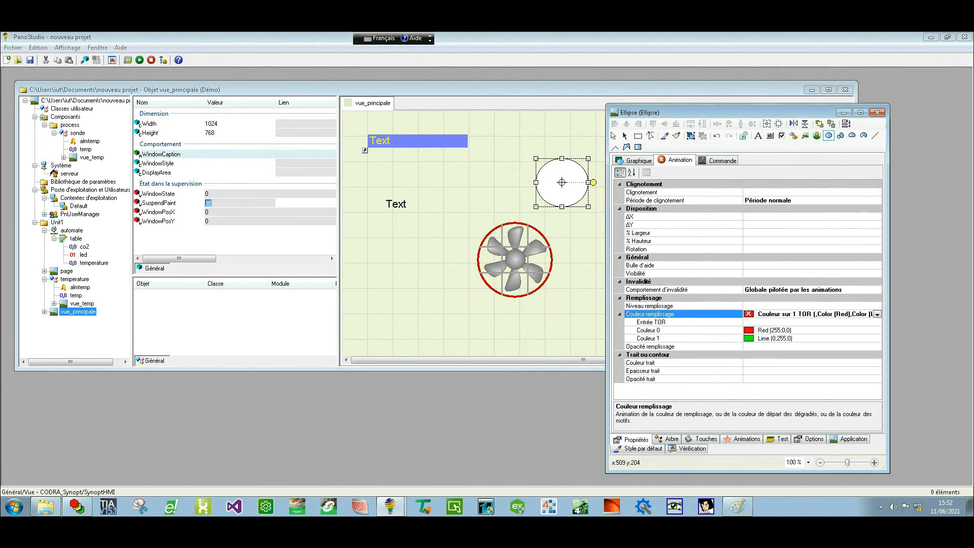
Link the circle's Entrée TOR to ../automate/table/led.Value through a new connection.
{"action": "left_click", "coordinate": [650, 322]}
{"action": "key", "text": "alt+Down"}
{"action": "key", "text": "Down"}
{"action": "key", "text": "Return"}
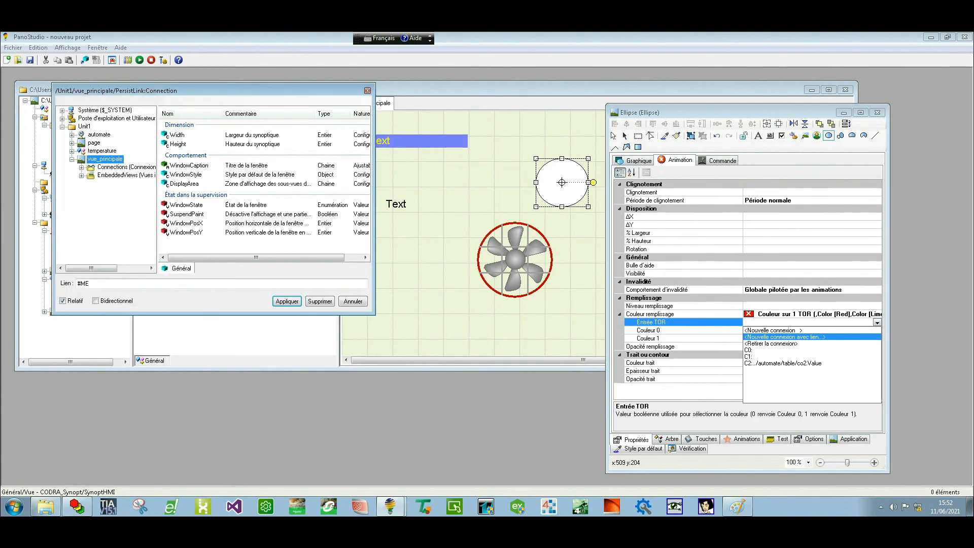
{"action": "left_click", "coordinate": [72, 135]}
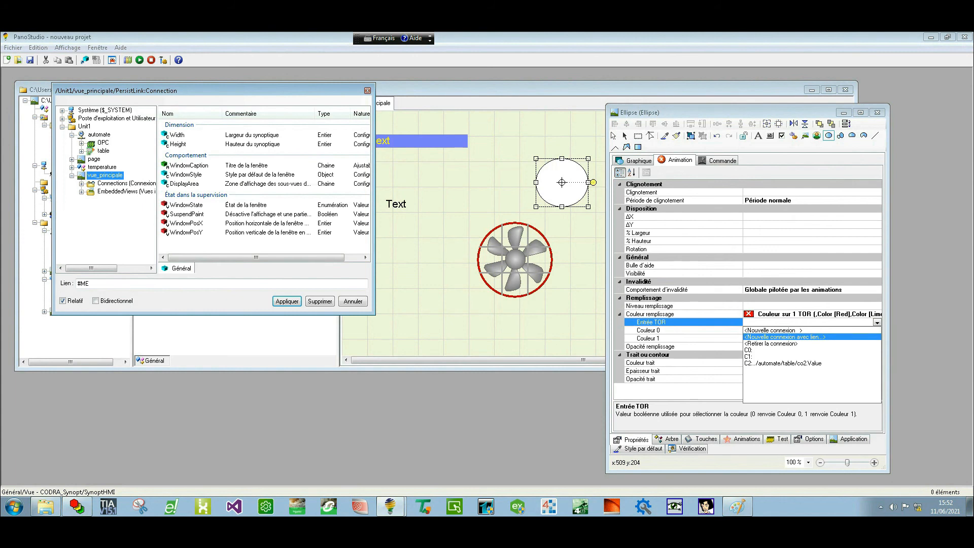
{"action": "left_click", "coordinate": [81, 150]}
{"action": "left_click", "coordinate": [111, 167]}
{"action": "left_click", "coordinate": [175, 165]}
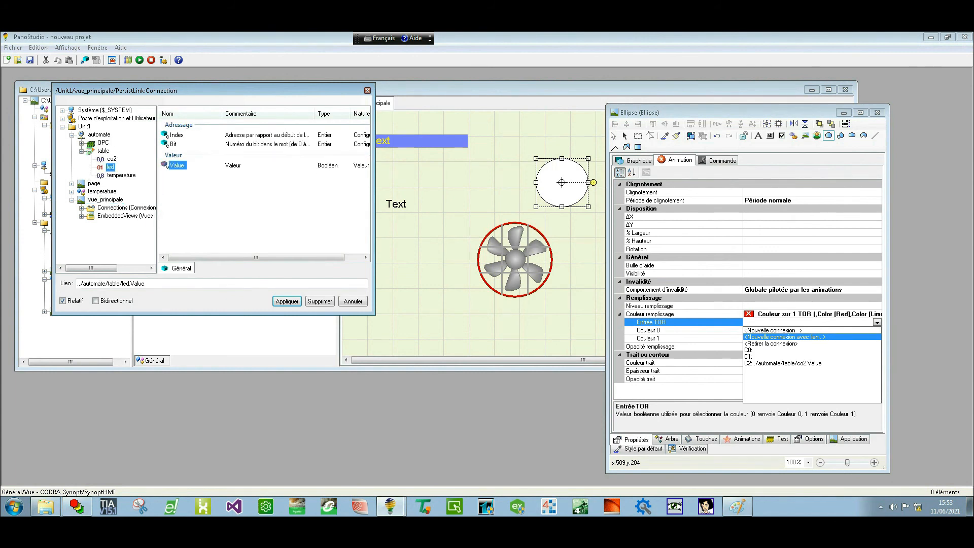
{"action": "left_click", "coordinate": [287, 301]}
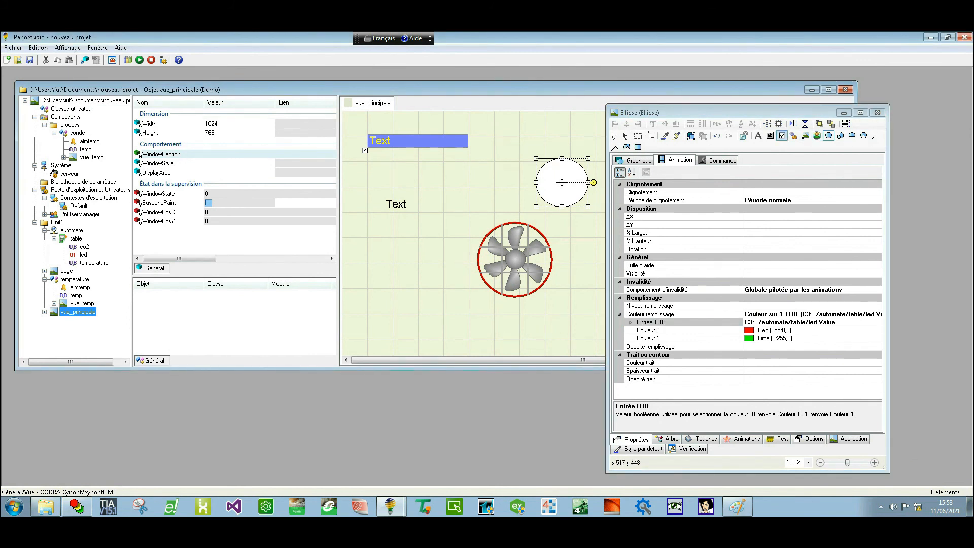
Draw a rectangle about 108 x 192 to the right of the fan and give its fill a Couleur seuils animation.
{"action": "left_click", "coordinate": [638, 146]}
{"action": "left_click_drag", "start_coordinate": [570, 236], "coordinate": [625, 333]}
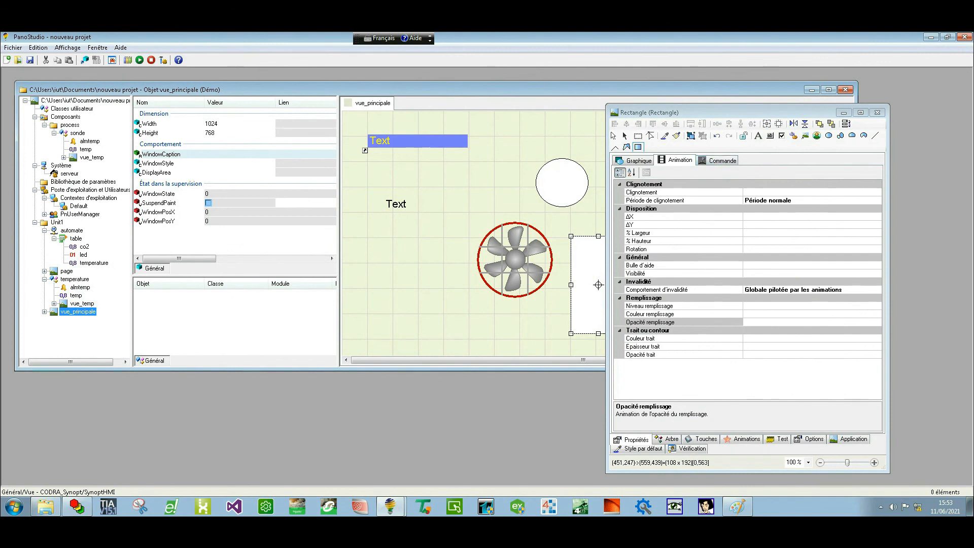
{"action": "left_click", "coordinate": [659, 306]}
{"action": "left_click", "coordinate": [659, 314]}
{"action": "left_click", "coordinate": [877, 314]}
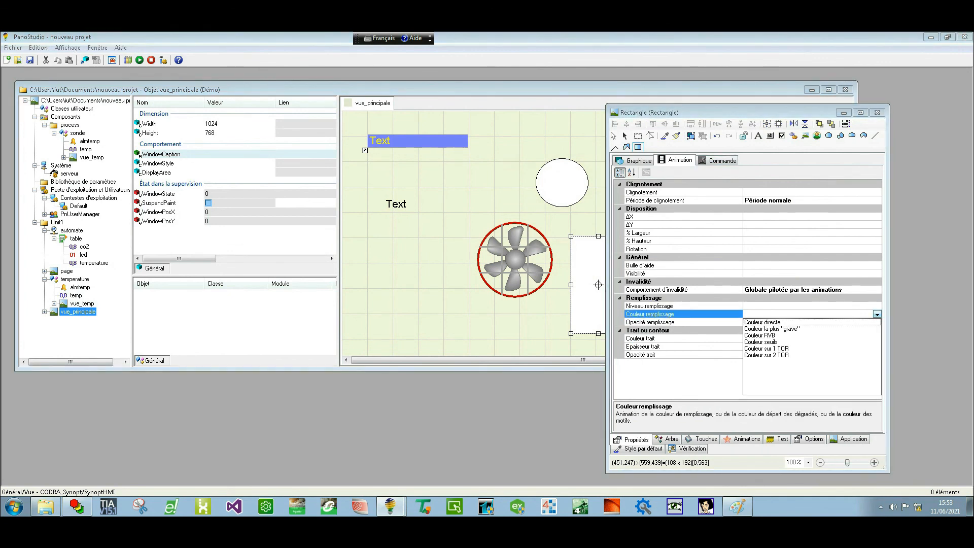
{"action": "left_click", "coordinate": [760, 342]}
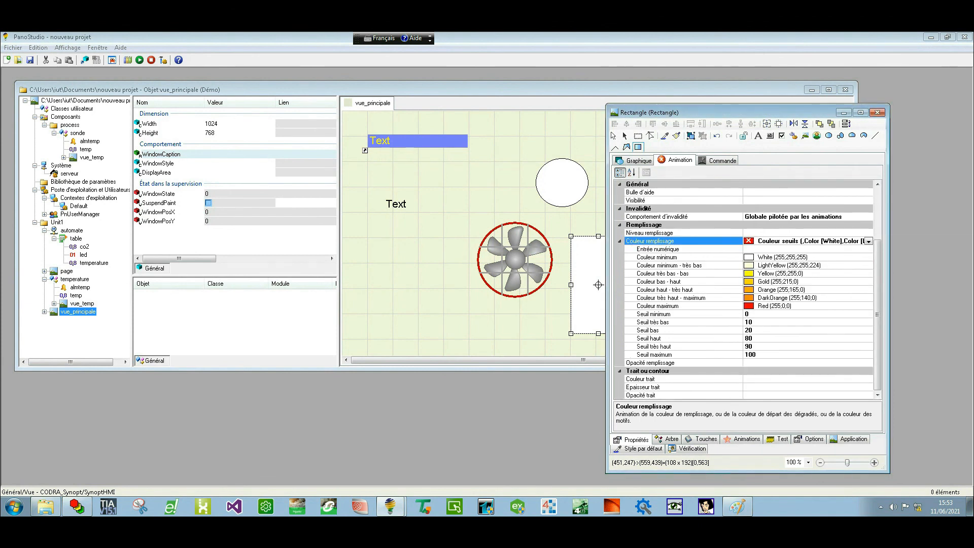
Link the rectangle's Entrée numérique to ../temperature/temp.Value through a new connection.
{"action": "left_click", "coordinate": [658, 249]}
{"action": "left_click", "coordinate": [869, 250]}
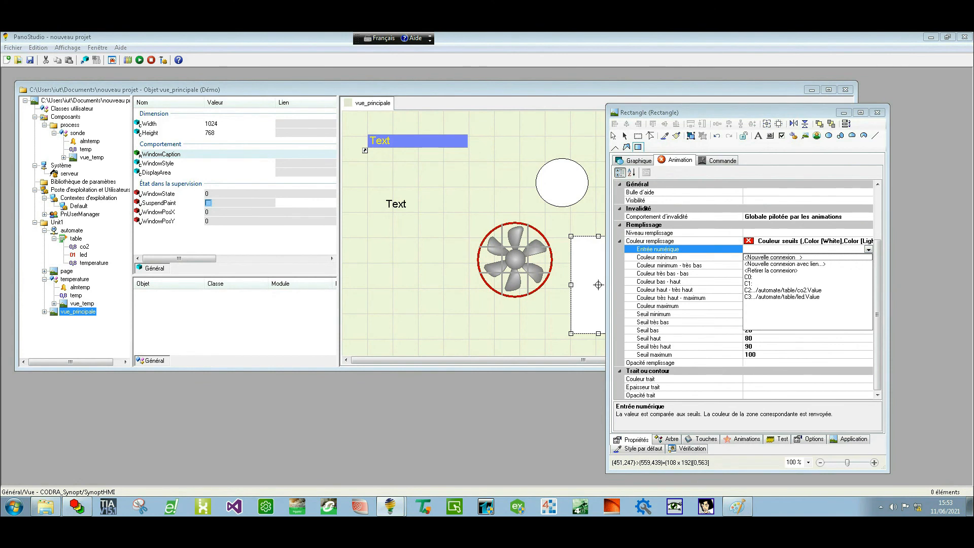
{"action": "left_click", "coordinate": [785, 263]}
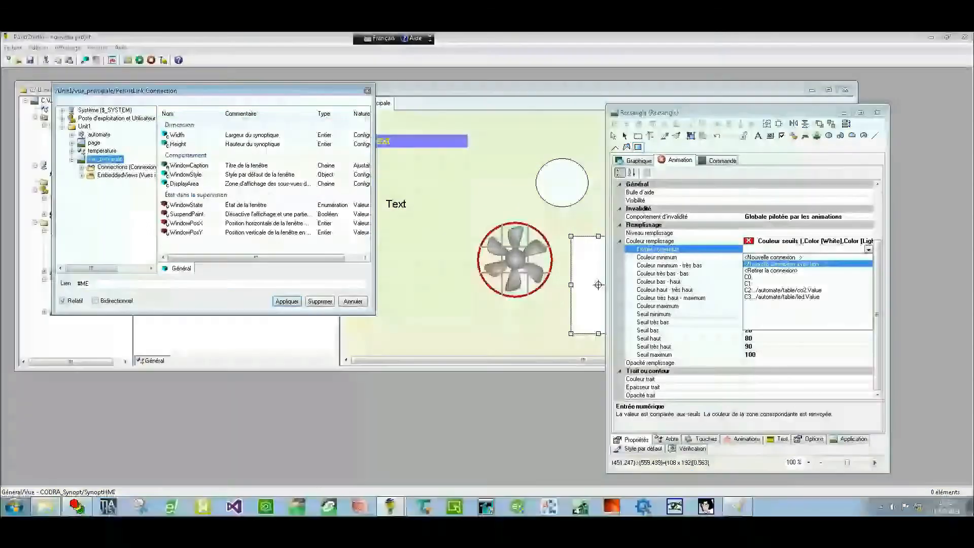
{"action": "left_click", "coordinate": [72, 152]}
{"action": "left_click", "coordinate": [72, 135]}
{"action": "left_click", "coordinate": [81, 151]}
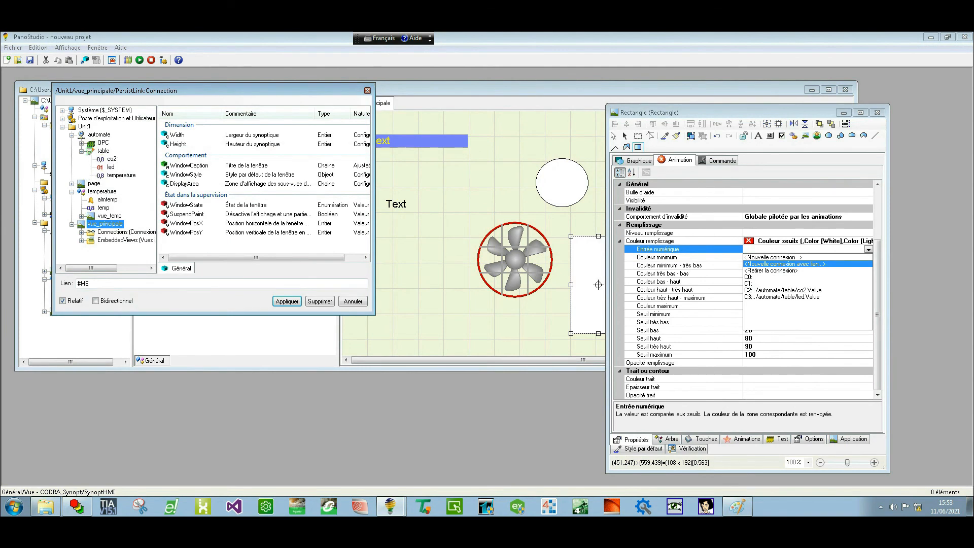
{"action": "left_click", "coordinate": [121, 175]}
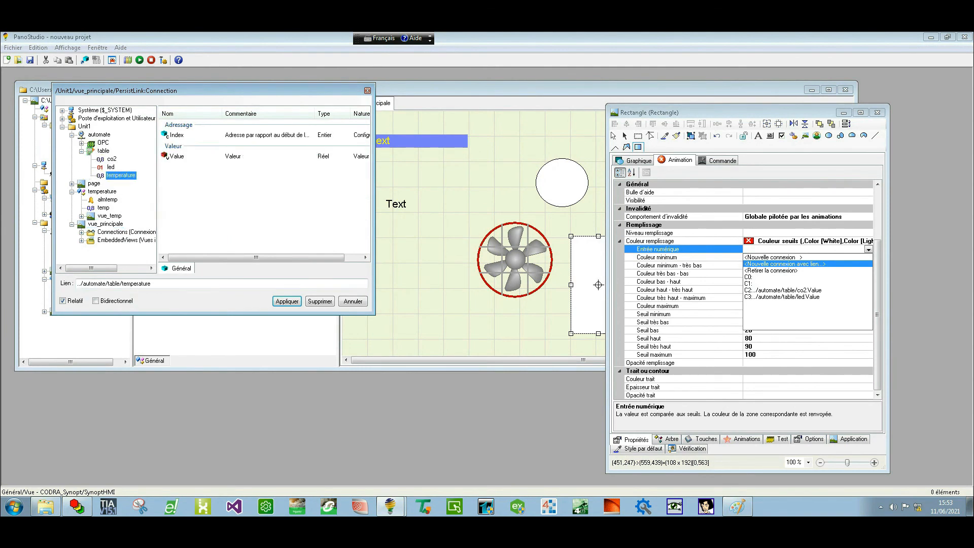
{"action": "left_click", "coordinate": [103, 208]}
{"action": "left_click", "coordinate": [176, 213]}
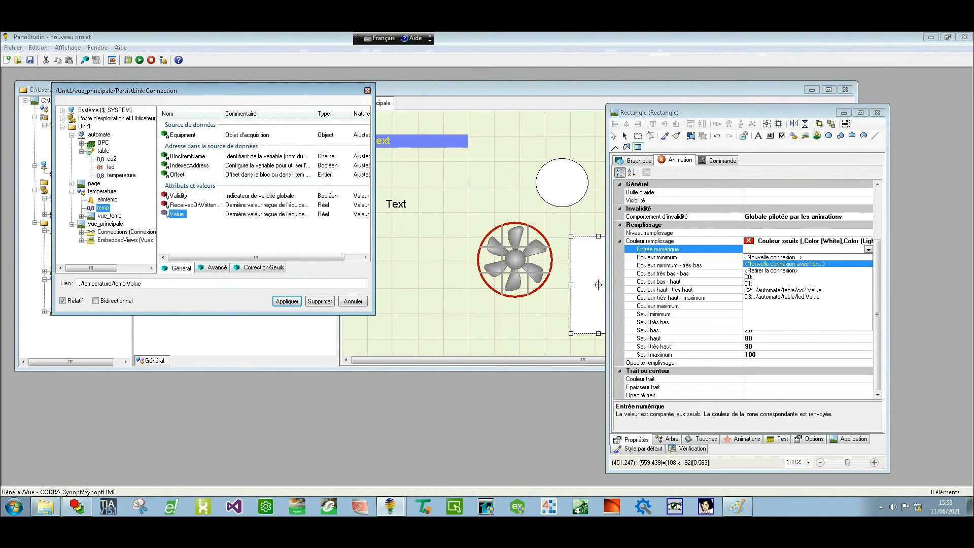
{"action": "left_click", "coordinate": [286, 301]}
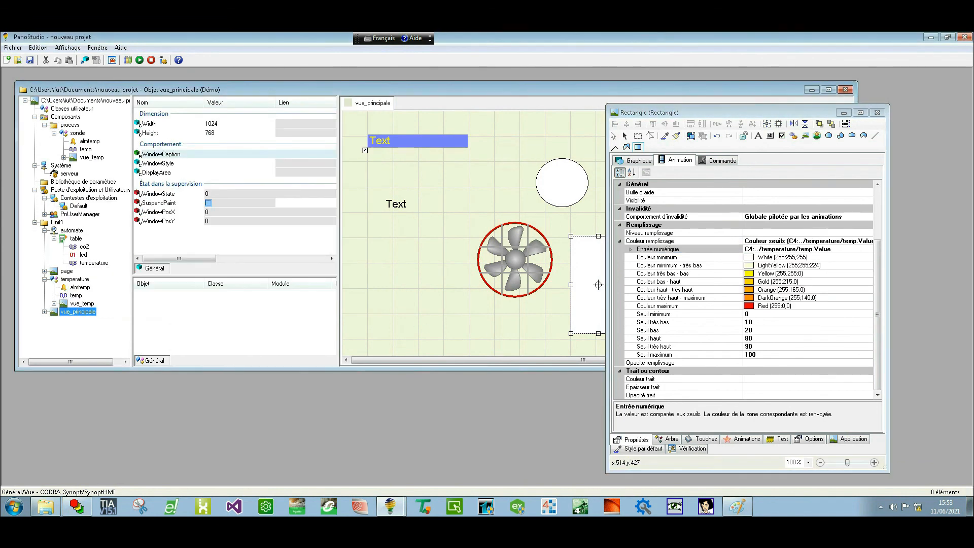
Set the rectangle's colour thresholds to minimum 25, très bas 26, bas 27, haut 28, très haut 29 and maximum 30.
{"action": "left_click", "coordinate": [751, 314]}
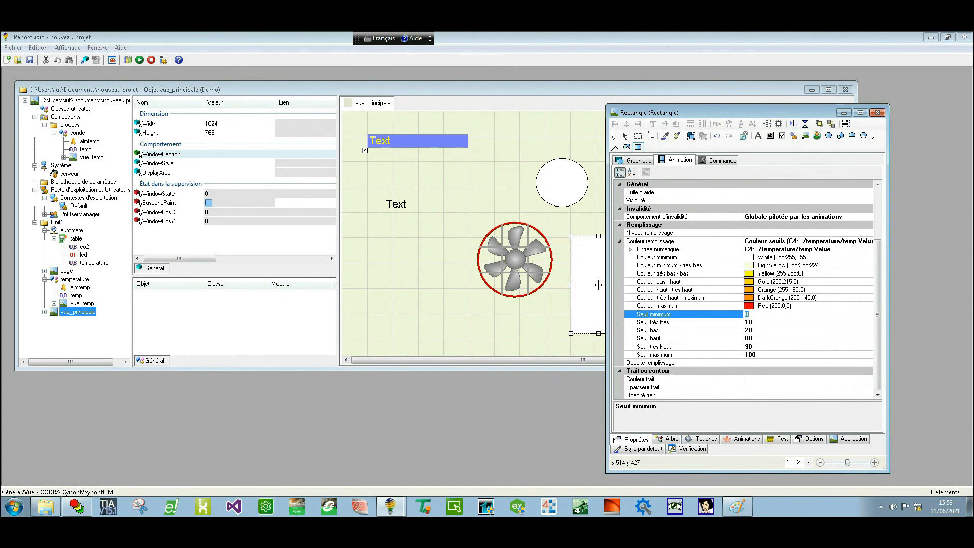
{"action": "type", "text": "25"}
{"action": "left_click", "coordinate": [751, 322]}
{"action": "type", "text": "26"}
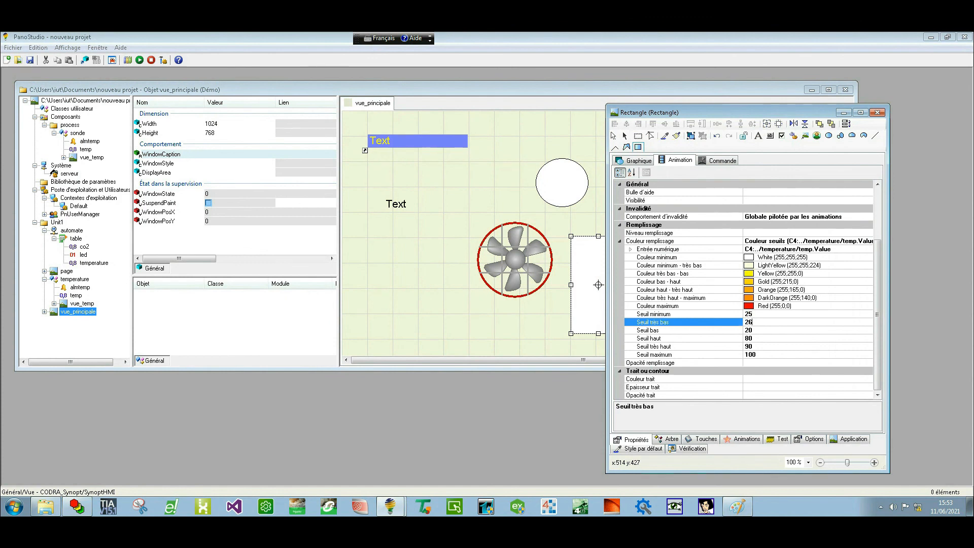
{"action": "left_click", "coordinate": [751, 331]}
{"action": "type", "text": "27"}
{"action": "left_click", "coordinate": [751, 339]}
{"action": "type", "text": "28"}
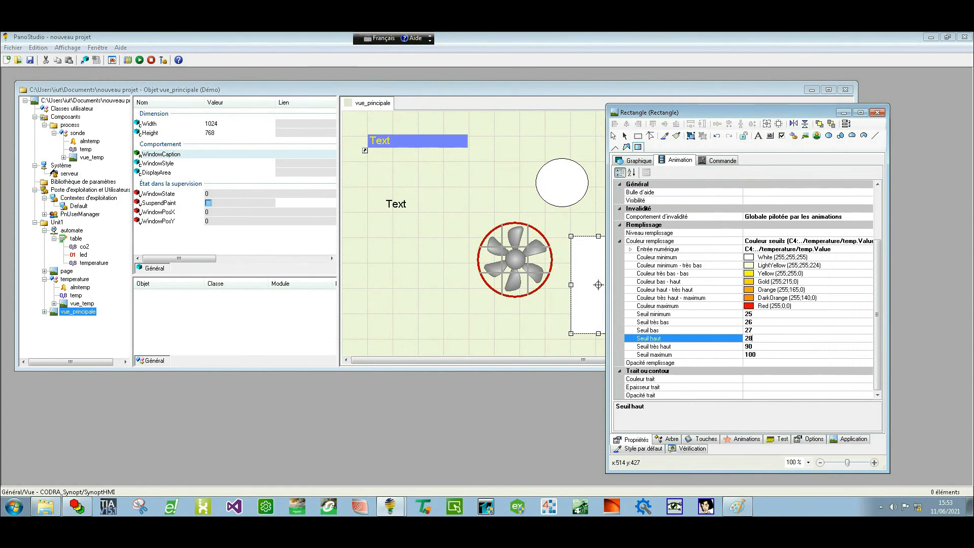
{"action": "left_click", "coordinate": [751, 347]}
{"action": "type", "text": "29"}
{"action": "left_click", "coordinate": [751, 354]}
{"action": "type", "text": "3"}
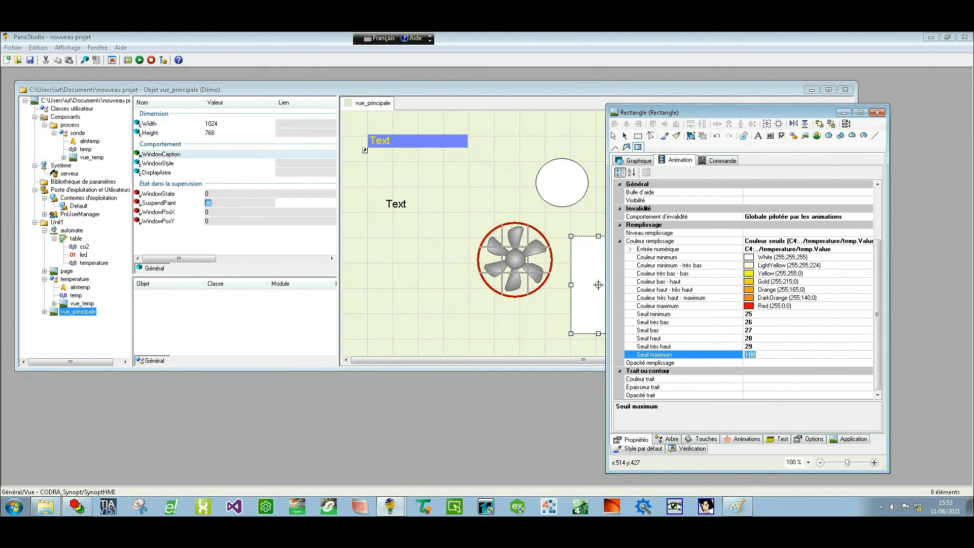
{"action": "type", "text": "0"}
Close the vue_principale drawing editor and run the supervision application in demo mode.
{"action": "left_click", "coordinate": [877, 112]}
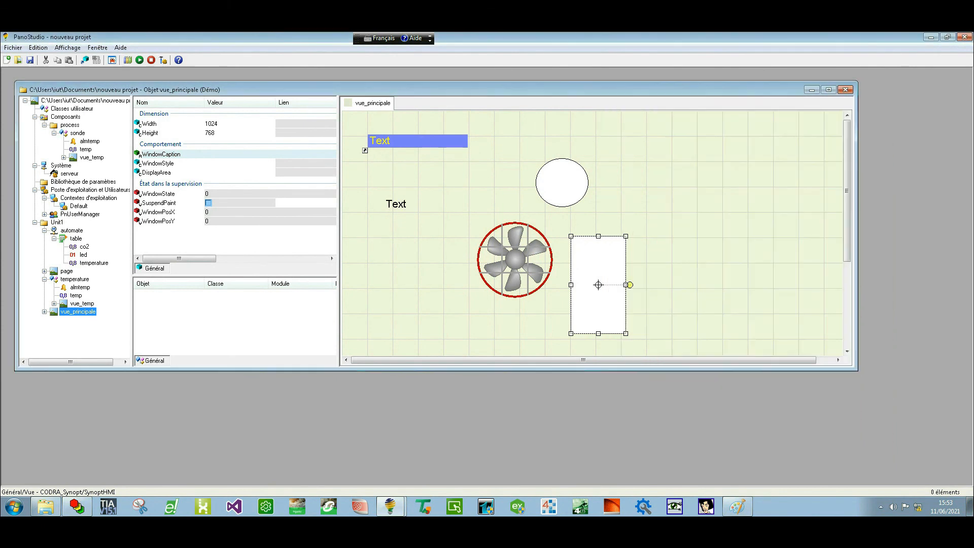
{"action": "key", "text": "alt+F4"}
{"action": "key", "text": "Return"}
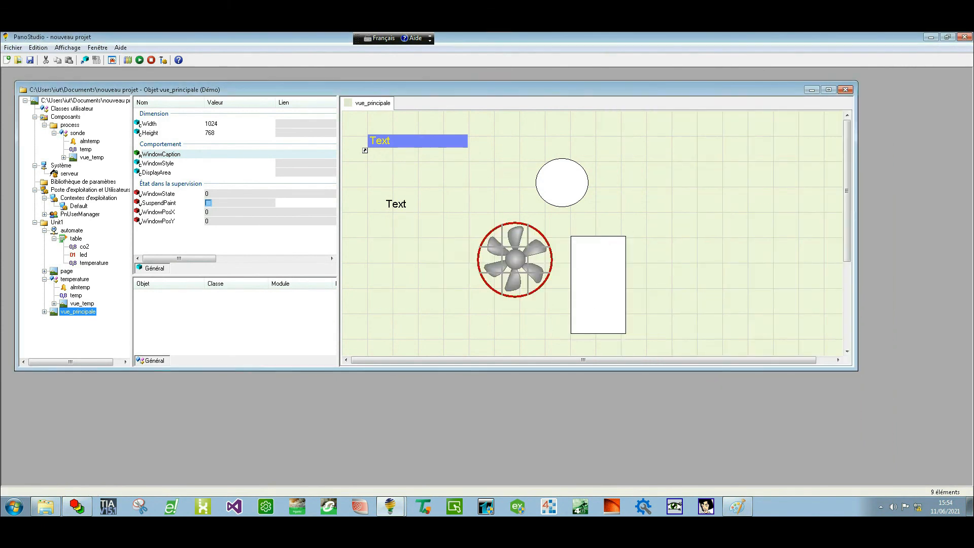
{"action": "key", "text": "Return"}
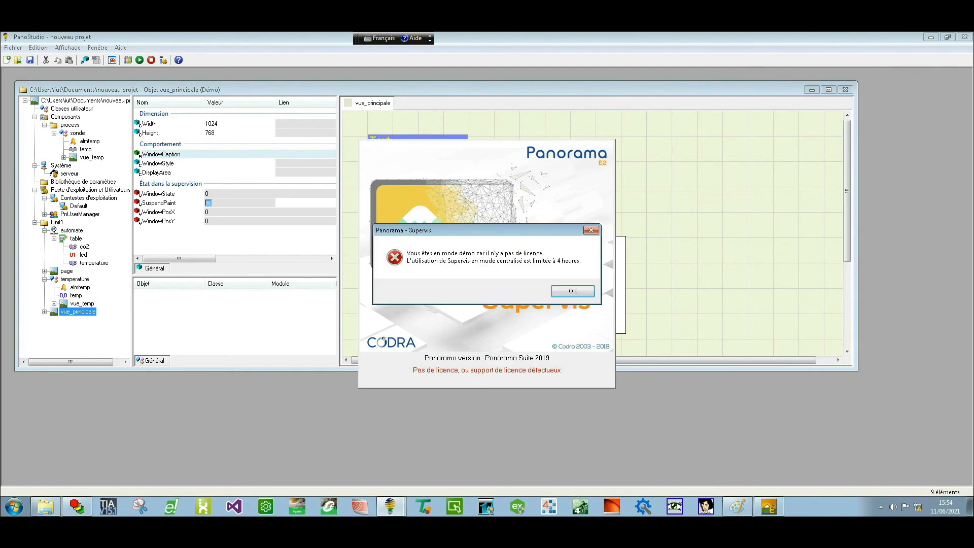
{"action": "key", "text": "Return"}
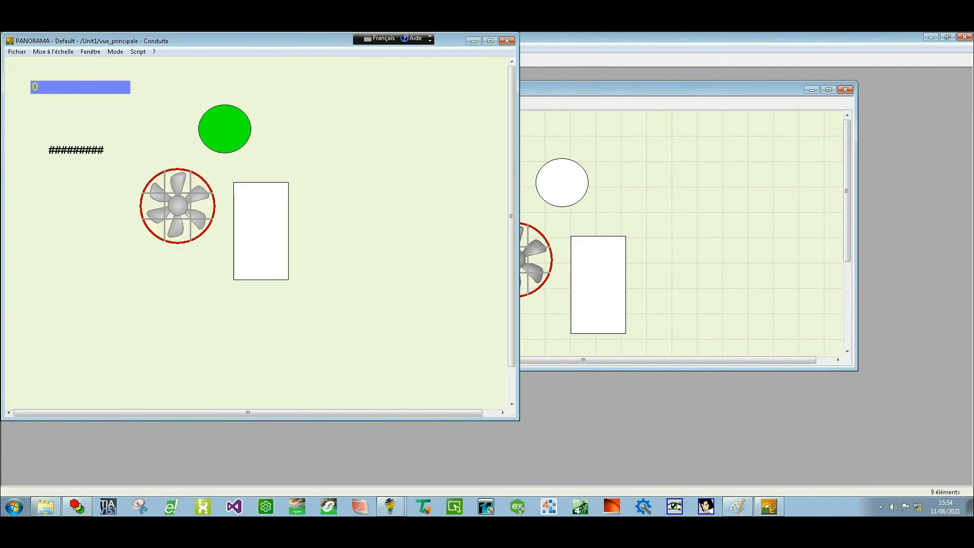
Compare the running view with the online PLC_PRG values in CoDeSys, close the supervision and return to PanoStudio.
{"action": "left_click", "coordinate": [77, 506]}
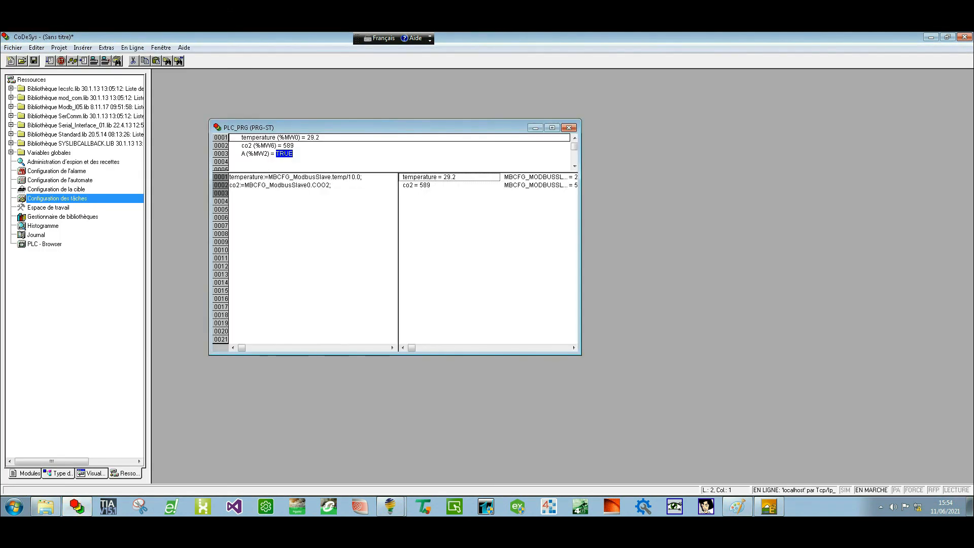
{"action": "left_click", "coordinate": [769, 506]}
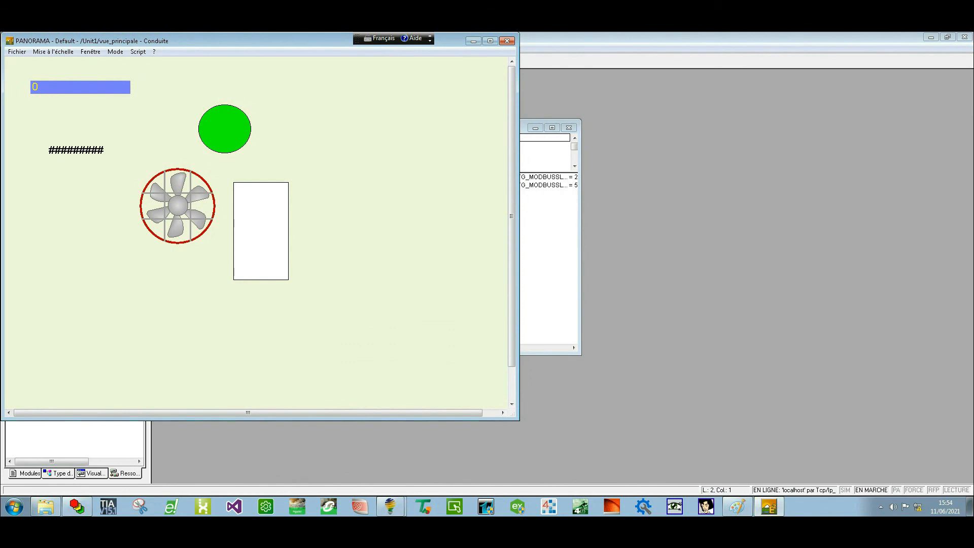
{"action": "left_click", "coordinate": [506, 41]}
{"action": "mouse_move", "coordinate": [390, 506]}
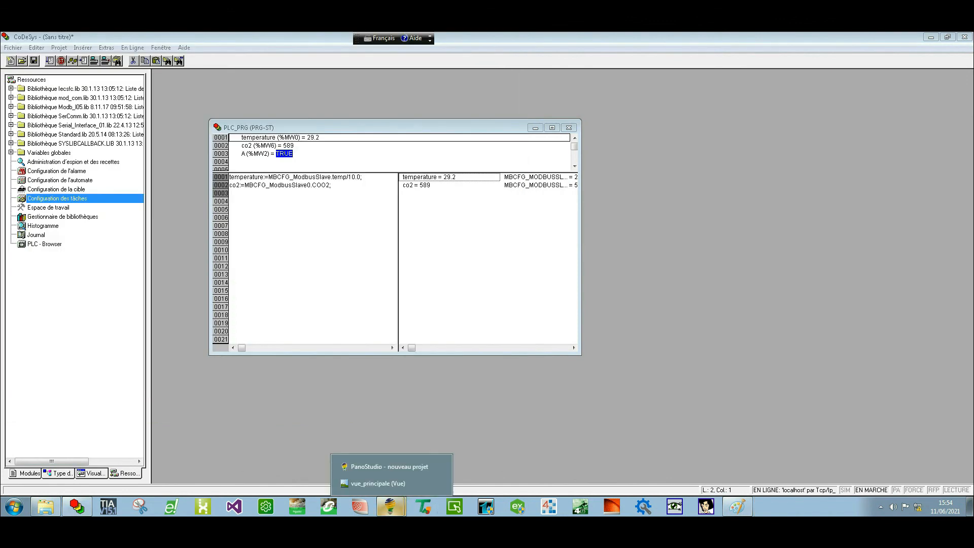
{"action": "left_click", "coordinate": [390, 467]}
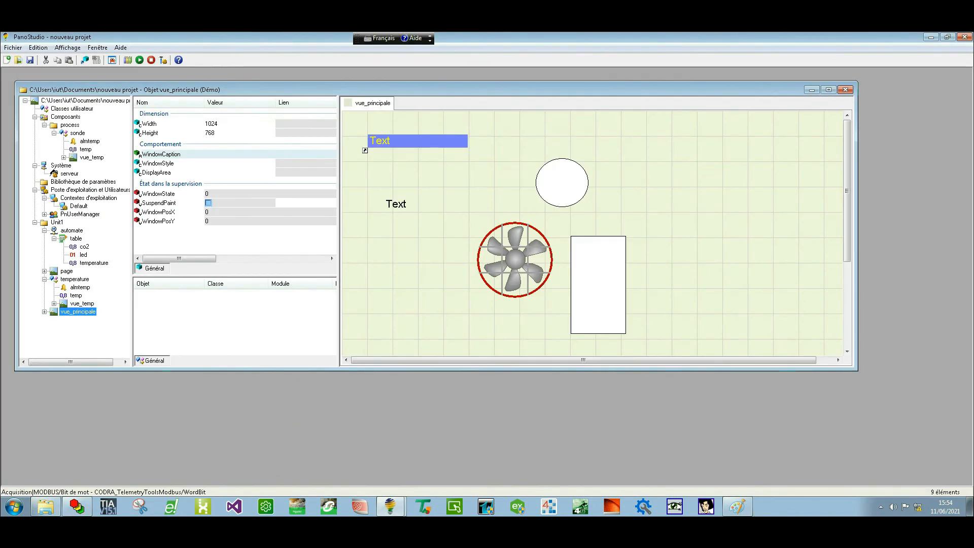
Set the BytesOrder of the automate's Modbus table to B3B4B1B2.
{"action": "left_click", "coordinate": [76, 238]}
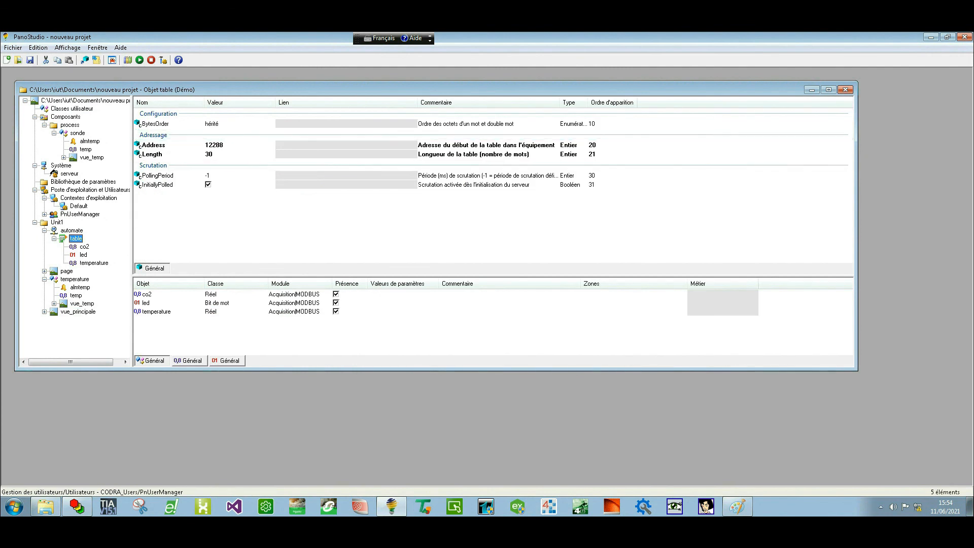
{"action": "left_click", "coordinate": [240, 124]}
{"action": "left_click", "coordinate": [271, 124]}
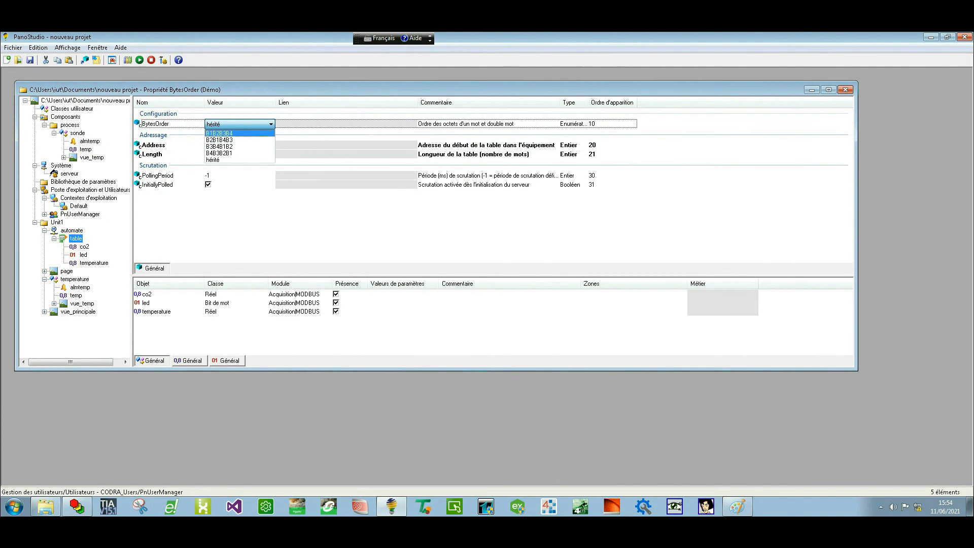
{"action": "key", "text": "Up"}
{"action": "key", "text": "Return"}
{"action": "left_click", "coordinate": [346, 124]}
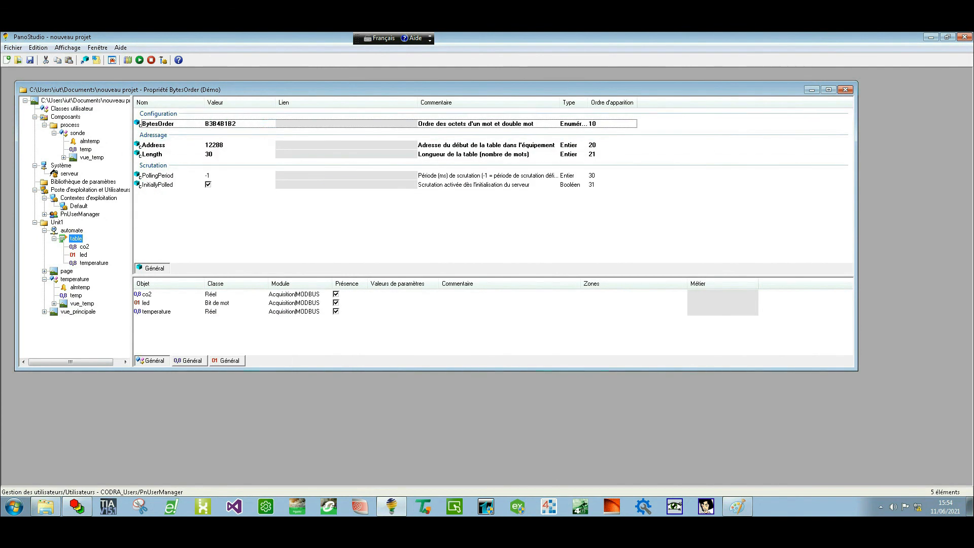
Stop the functional server and relaunch the supervision application with the new byte order.
{"action": "left_click", "coordinate": [152, 60]}
{"action": "key", "text": "Return"}
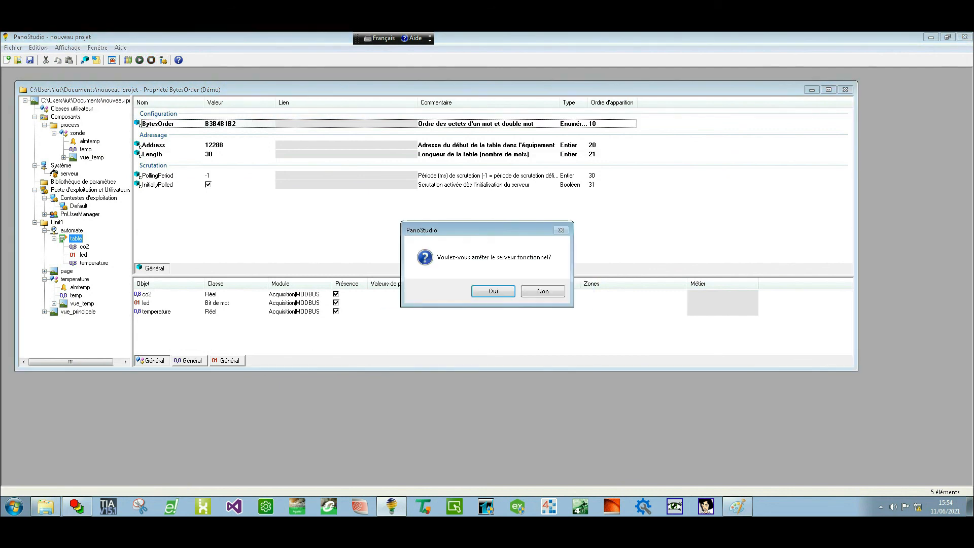
{"action": "key", "text": "Return"}
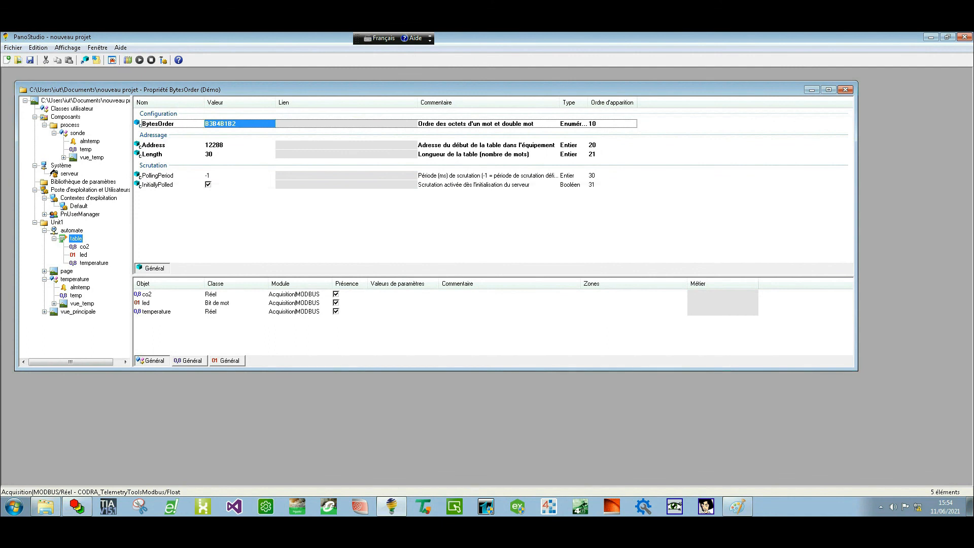
{"action": "key", "text": "Return"}
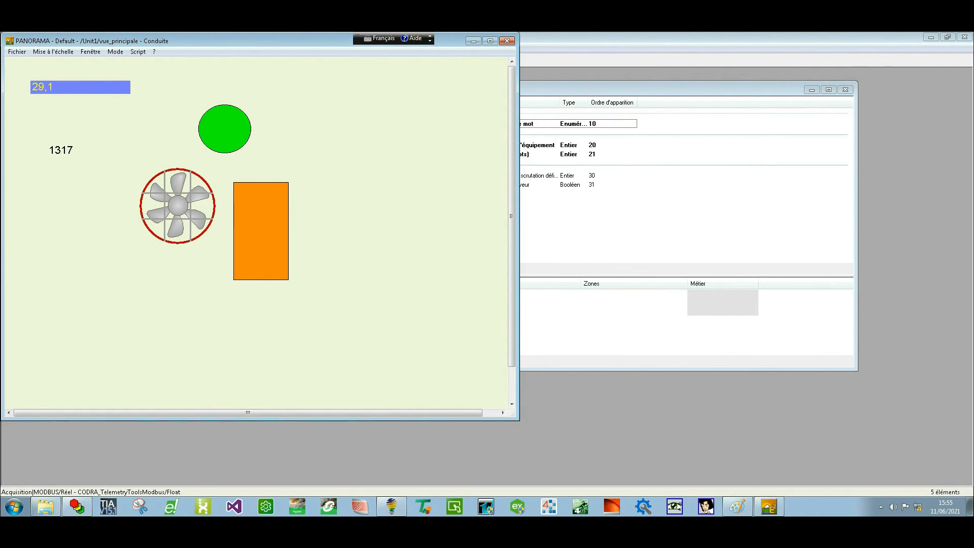
Switch to CoDeSys and compare the online PLC_PRG values side by side with the running supervision view.
{"action": "left_click_drag", "start_coordinate": [253, 40], "coordinate": [718, 103]}
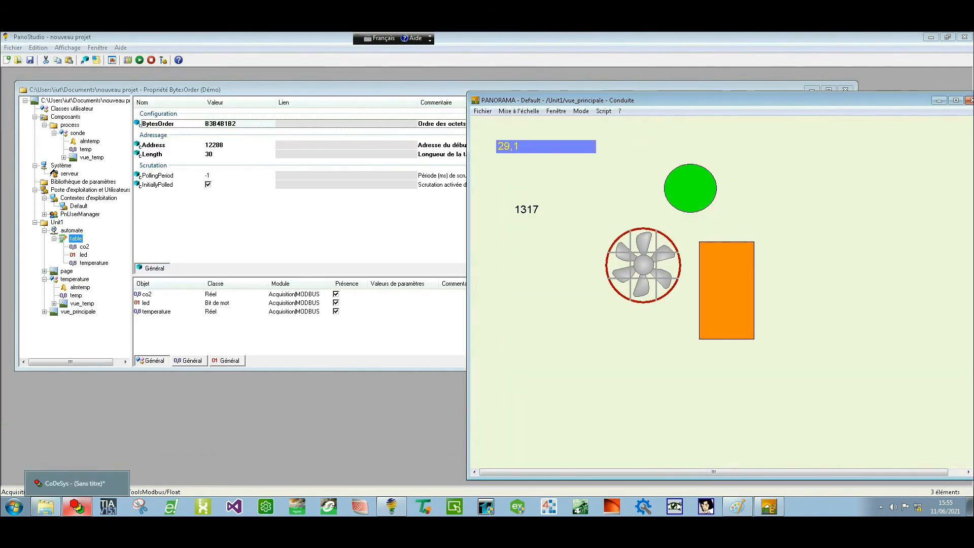
{"action": "left_click", "coordinate": [77, 506]}
{"action": "left_click", "coordinate": [769, 506]}
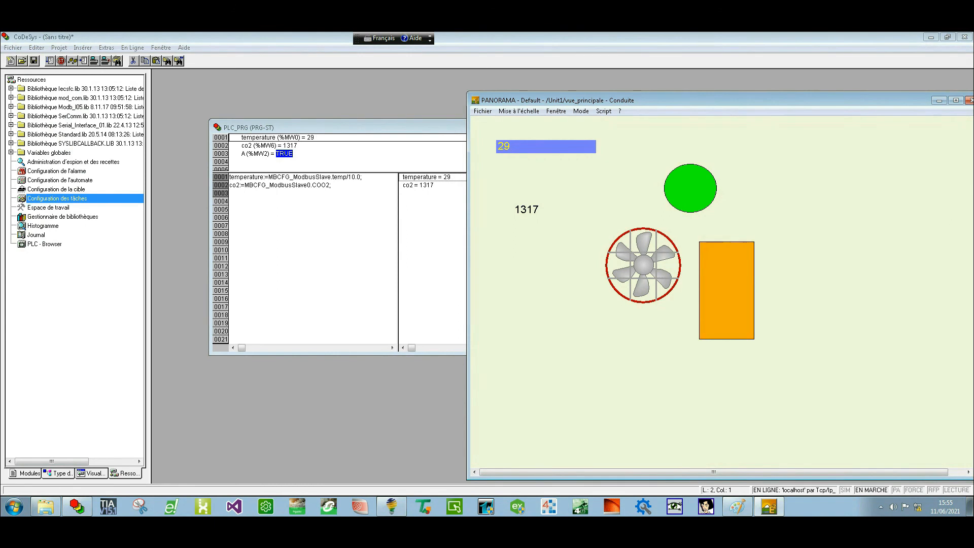
Force variable A to FALSE in the online PLC_PRG and bring the Panorama supervision view back in front.
{"action": "left_click", "coordinate": [285, 153]}
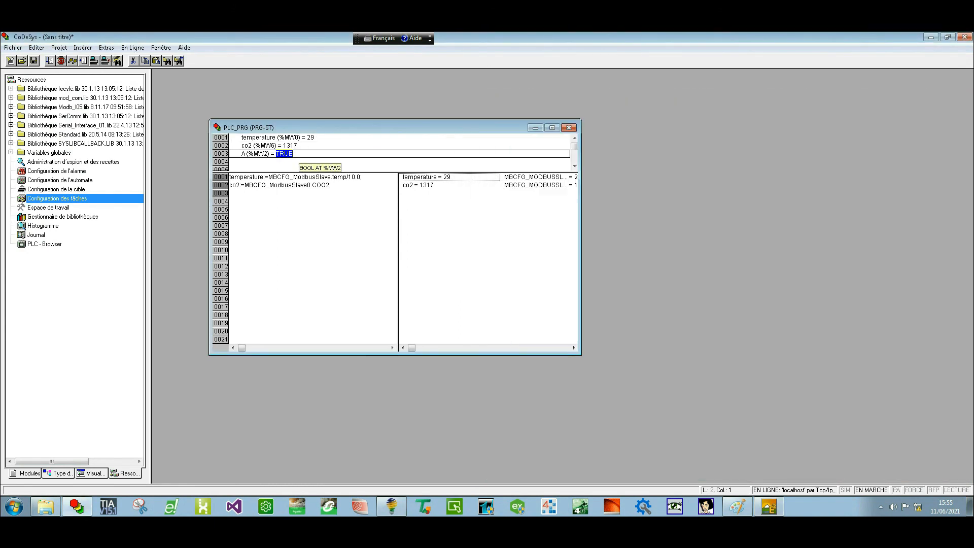
{"action": "double_click", "coordinate": [285, 154]}
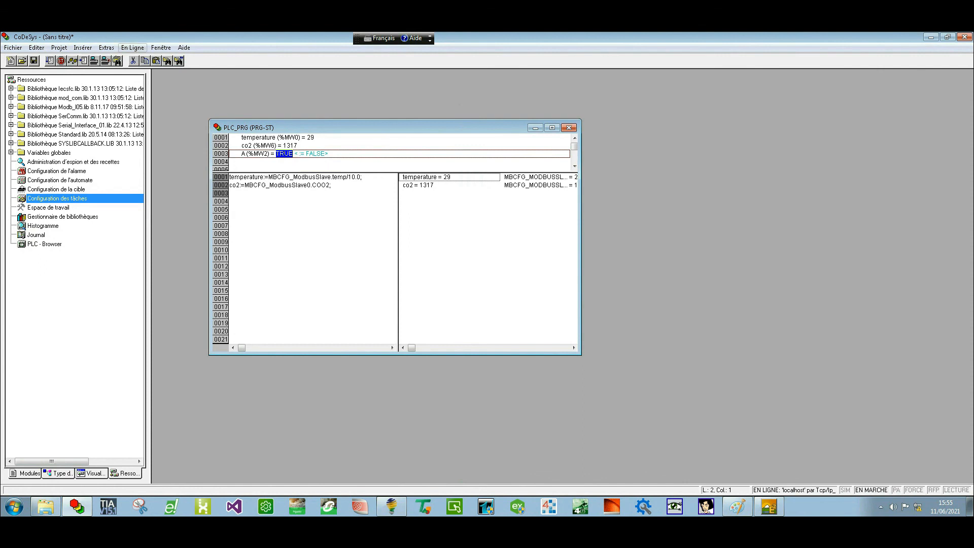
{"action": "left_click", "coordinate": [133, 47]}
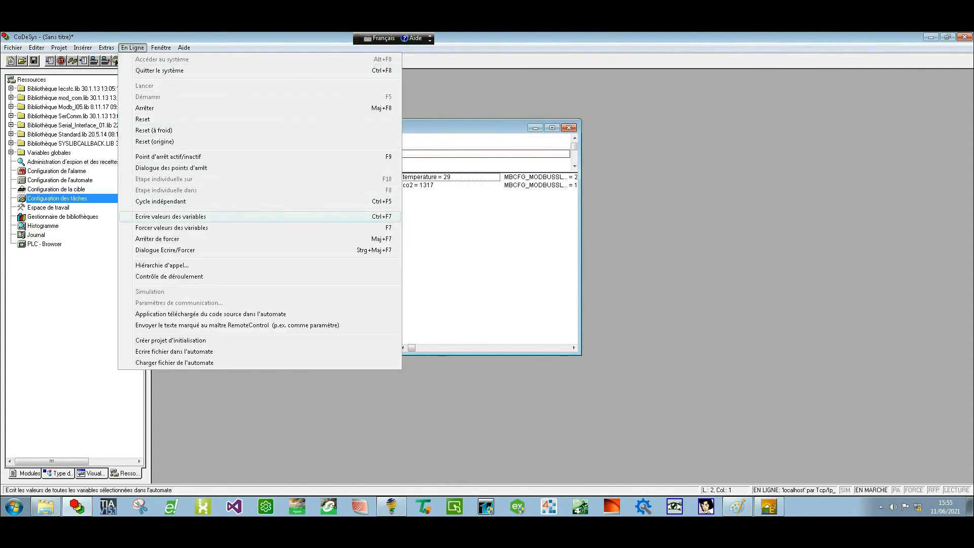
{"action": "key", "text": "Return"}
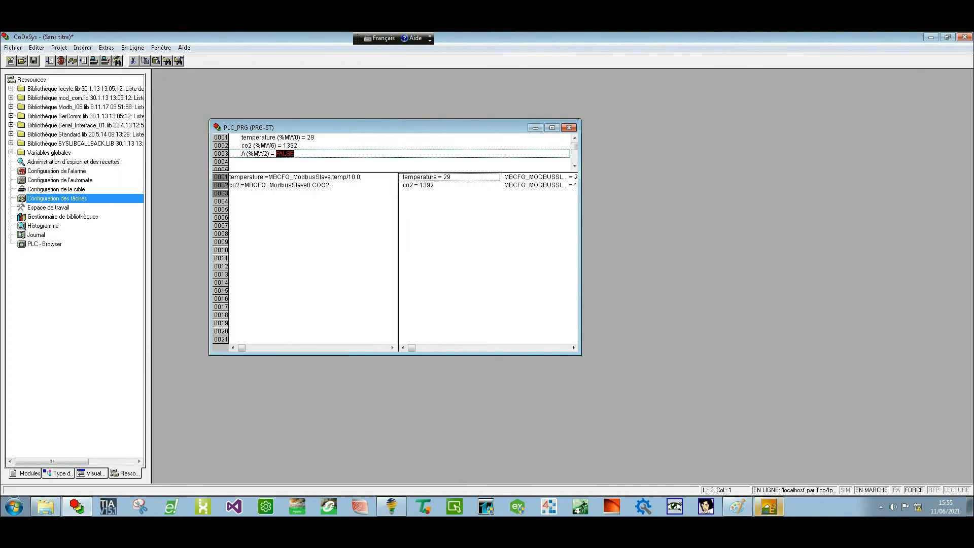
{"action": "left_click", "coordinate": [769, 506]}
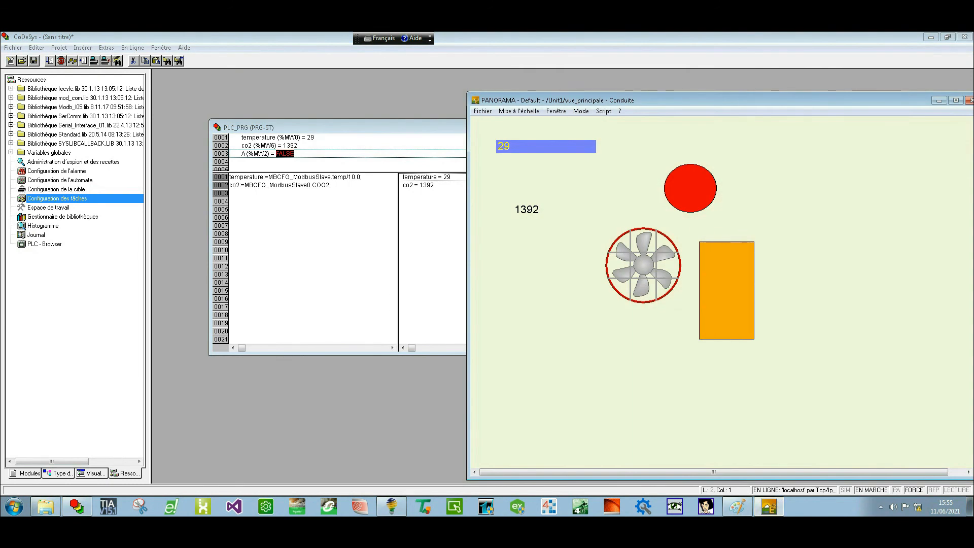
Force the temperature variable to 23 in PLC_PRG and open the alarm list page from the supervision view's rectangle.
{"action": "double_click", "coordinate": [277, 137]}
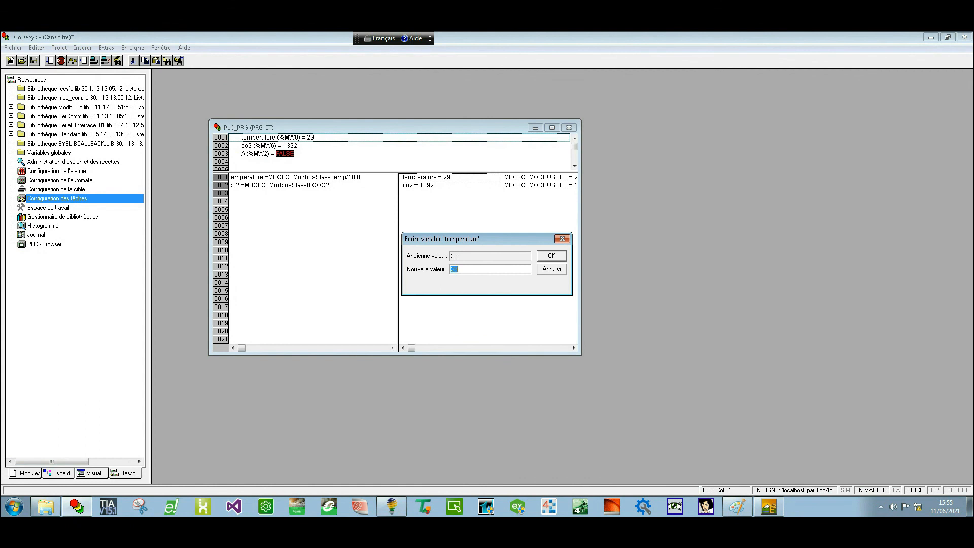
{"action": "type", "text": "2"}
{"action": "key", "text": "Return"}
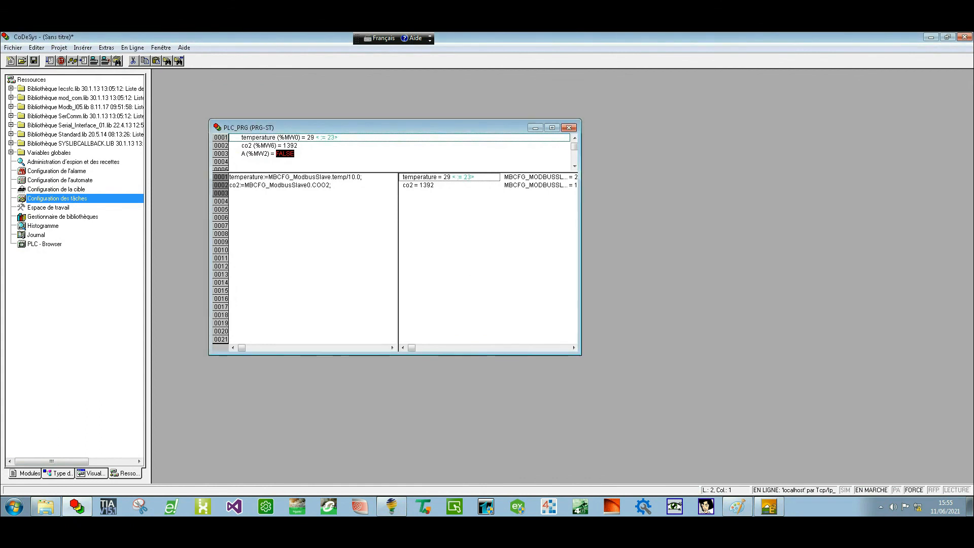
{"action": "left_click", "coordinate": [133, 47]}
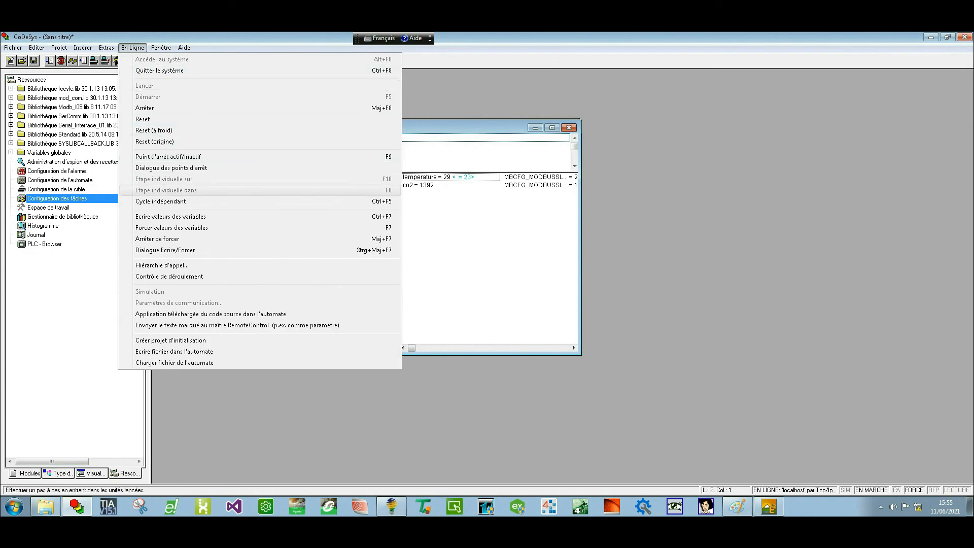
{"action": "key", "text": "Return"}
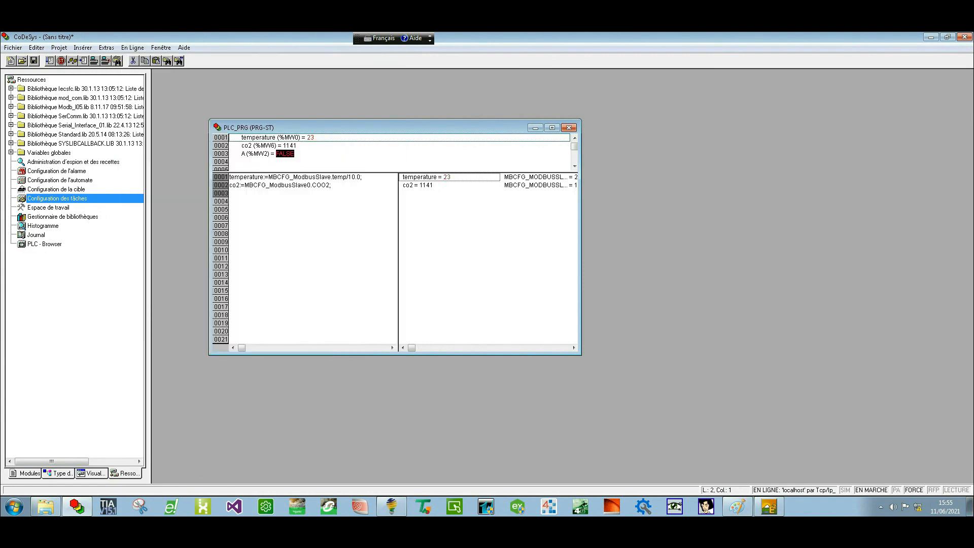
{"action": "left_click", "coordinate": [768, 506]}
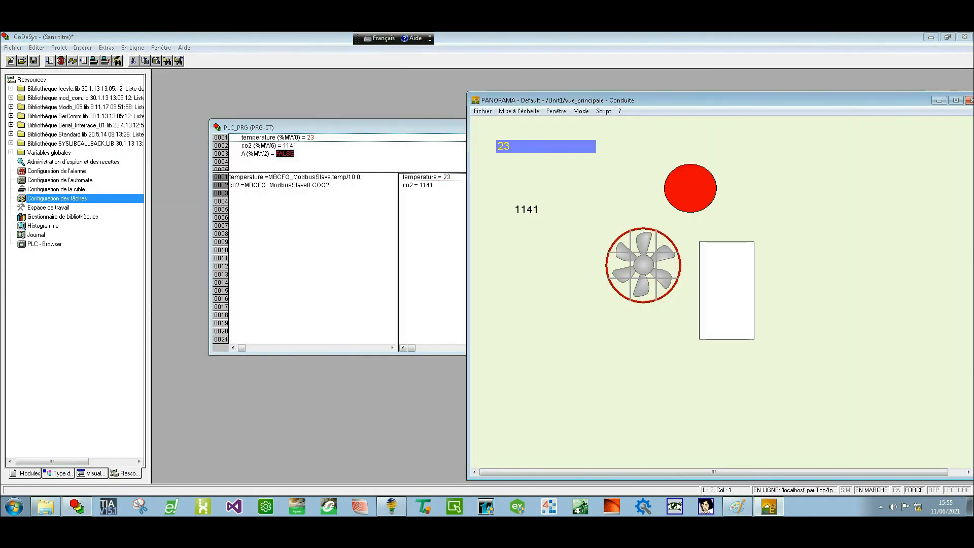
{"action": "left_click", "coordinate": [727, 290]}
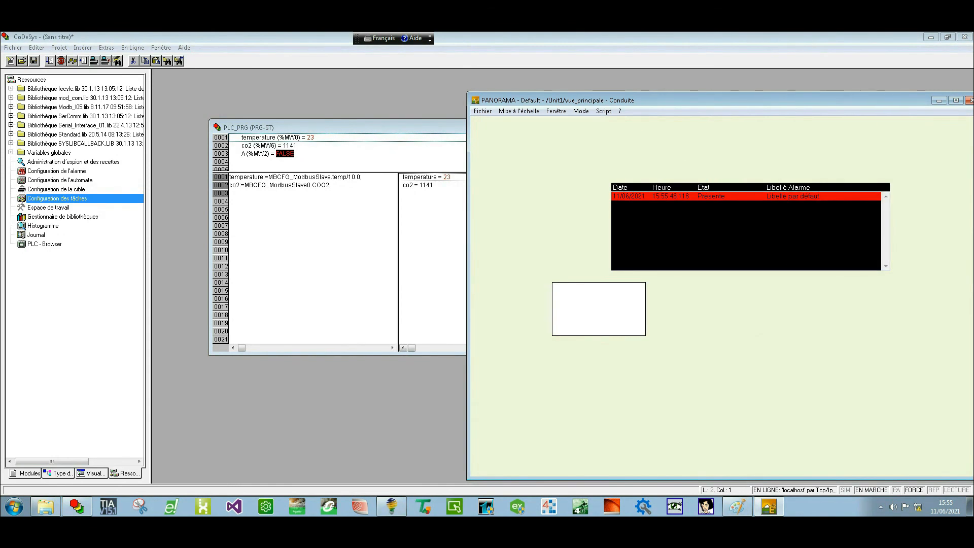
Stop forcing the PLC variables in CoDeSys and acknowledge the alarm in the supervision's alarm list.
{"action": "left_click", "coordinate": [132, 47]}
{"action": "key", "text": "Down"}
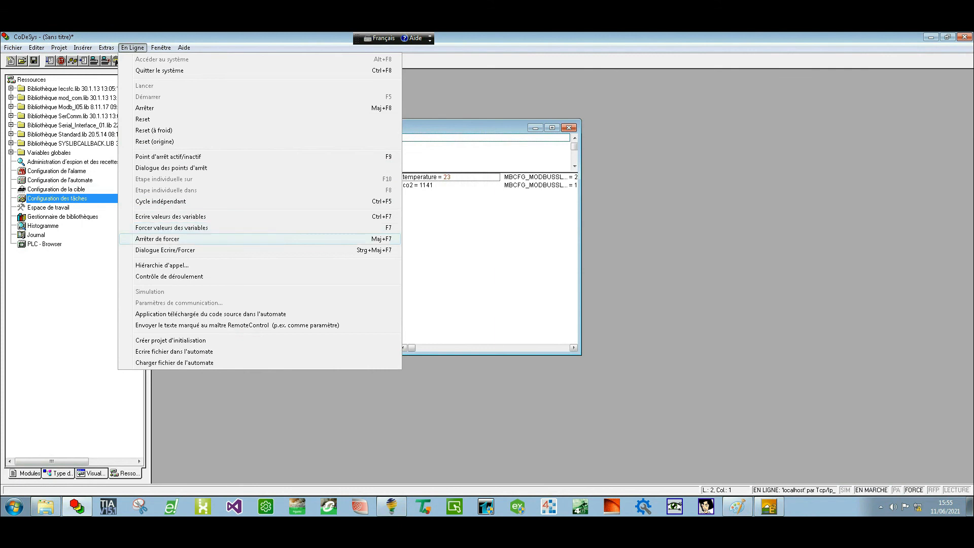
{"action": "key", "text": "Return"}
{"action": "left_click", "coordinate": [768, 506]}
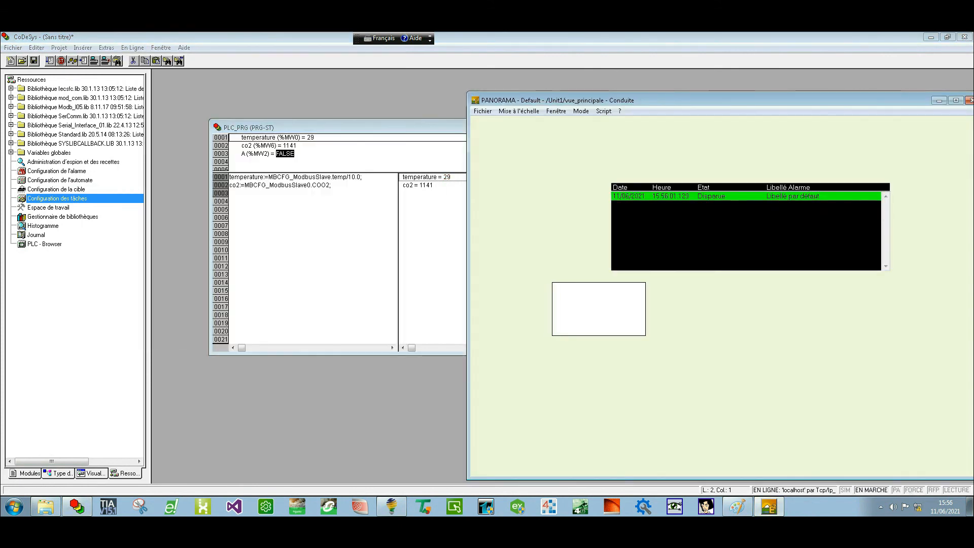
{"action": "right_click", "coordinate": [604, 192]}
{"action": "left_click", "coordinate": [623, 199]}
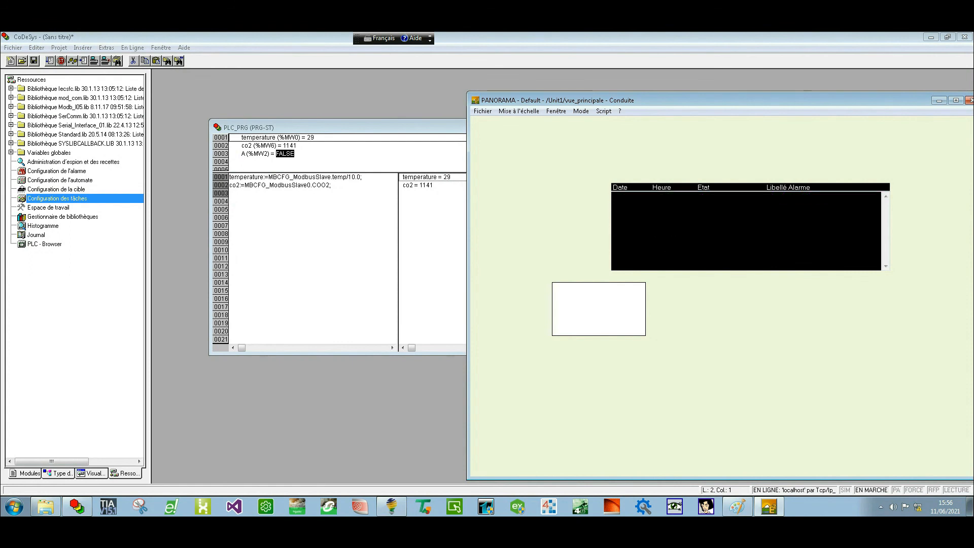